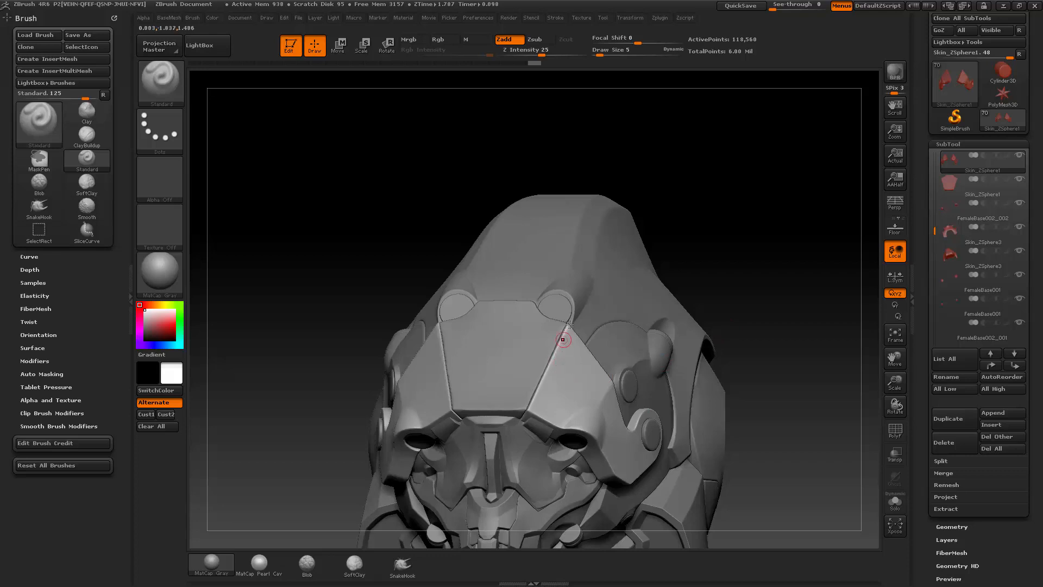
Step: Switch the cutting brush to TrimCurve for work on the helmet plates
drag(722, 280, 547, 359)
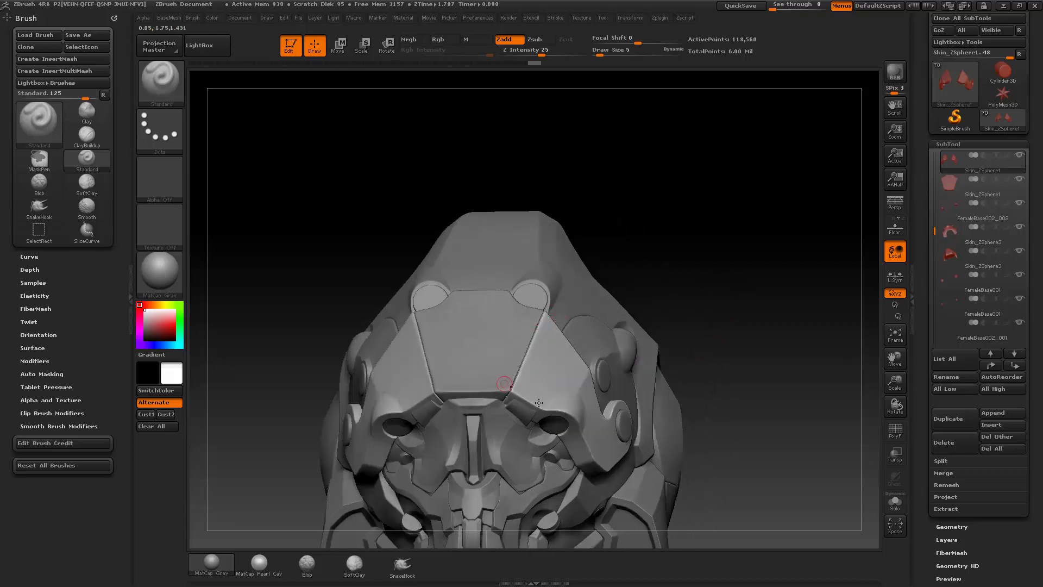
drag(716, 322, 697, 264)
key(ctrl+shift)
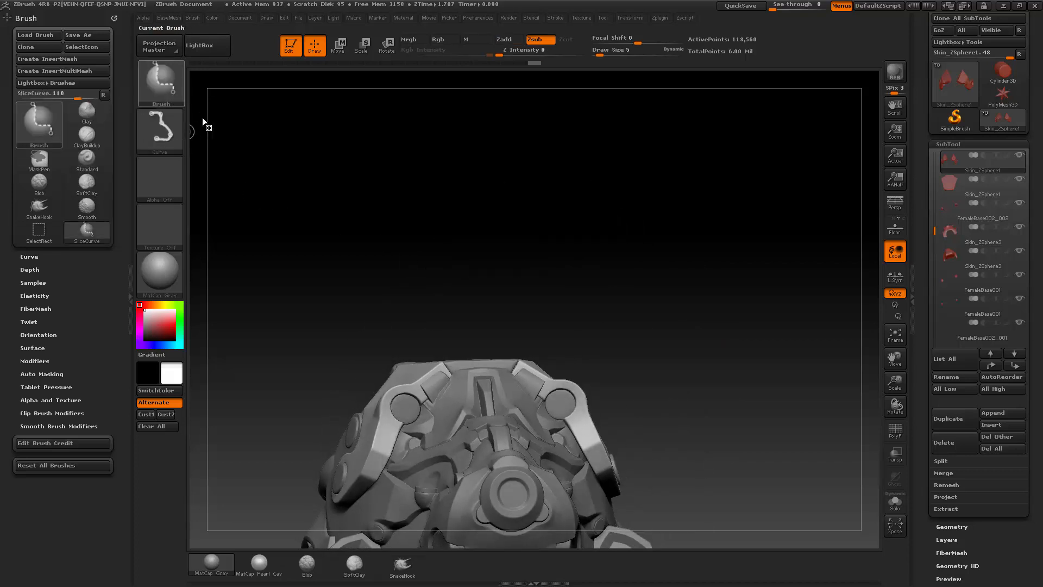
click(161, 89)
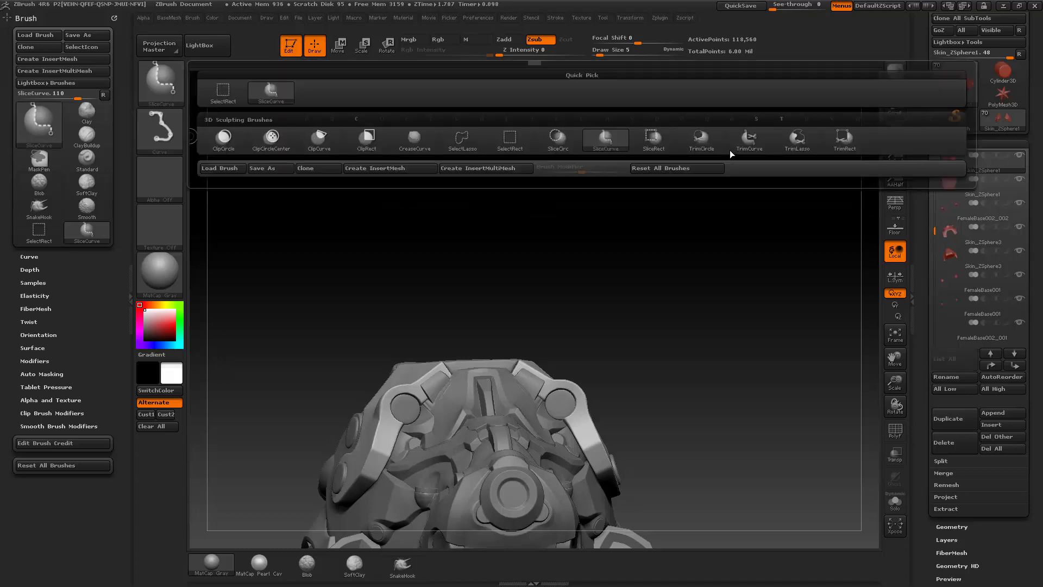
click(749, 140)
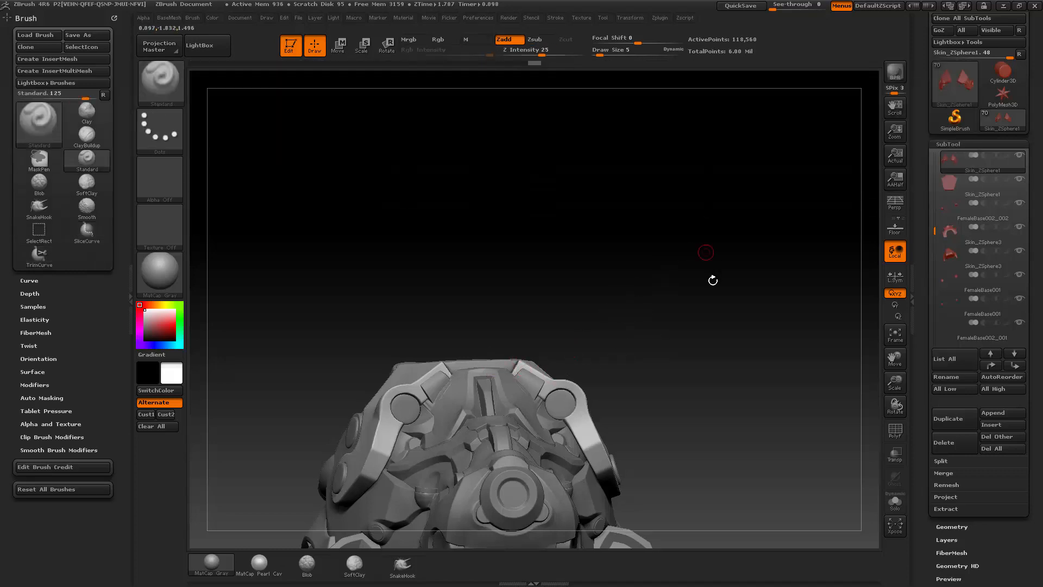
drag(713, 281, 677, 312)
key(s)
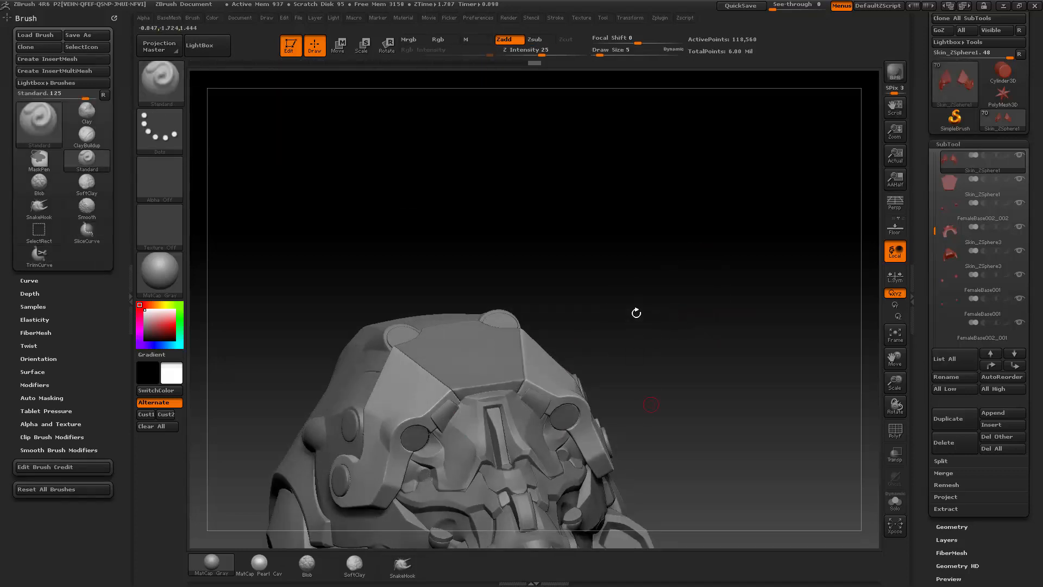
drag(681, 275, 573, 392)
drag(755, 294, 720, 285)
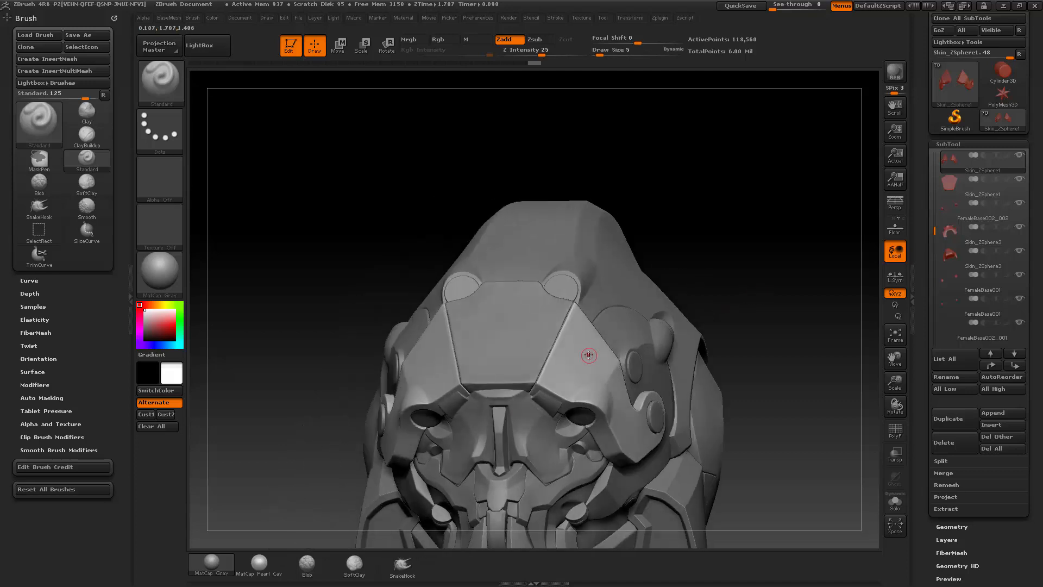
key(s)
drag(586, 355, 590, 355)
drag(796, 275, 776, 281)
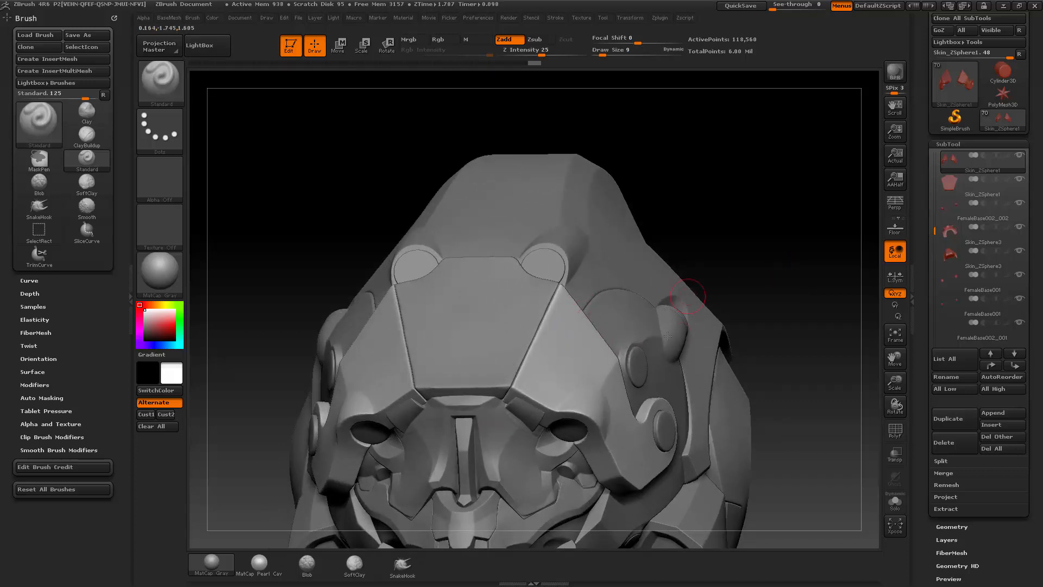
Step: Move the forehead plate subtool and then the side plates subtool to the start of the subtool list
alt+click(482, 322)
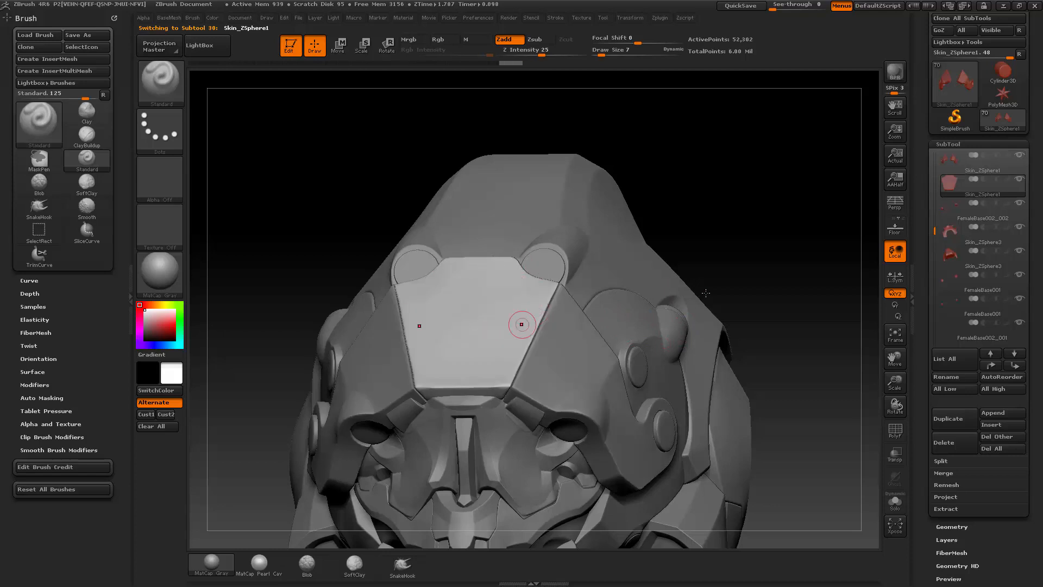
shift+click(989, 369)
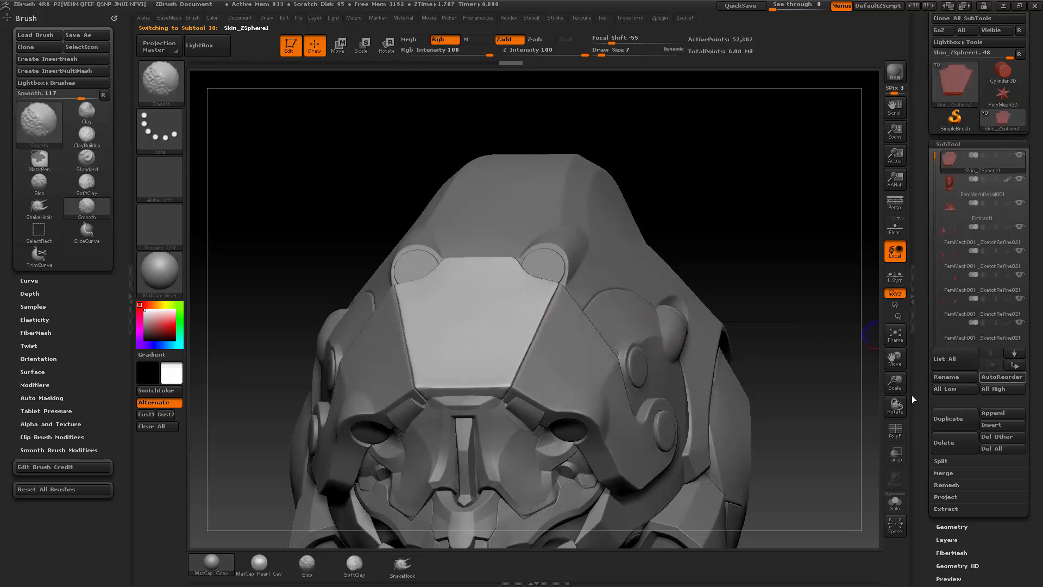
alt+click(590, 348)
shift+click(989, 369)
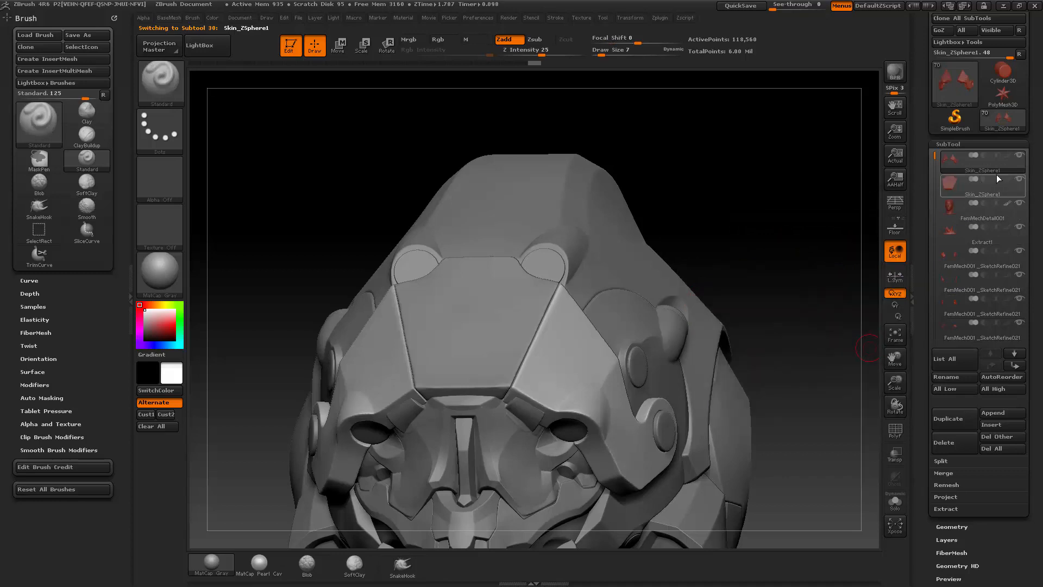
Step: Merge the side plates subtool down into the forehead plate subtool
key(ctrl)
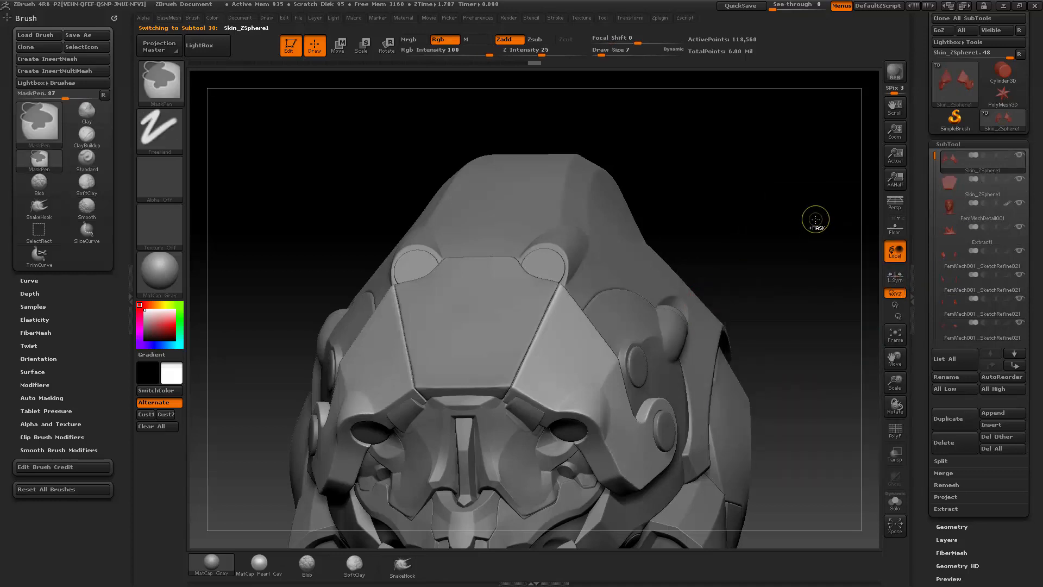
key(ctrl+m)
click(810, 247)
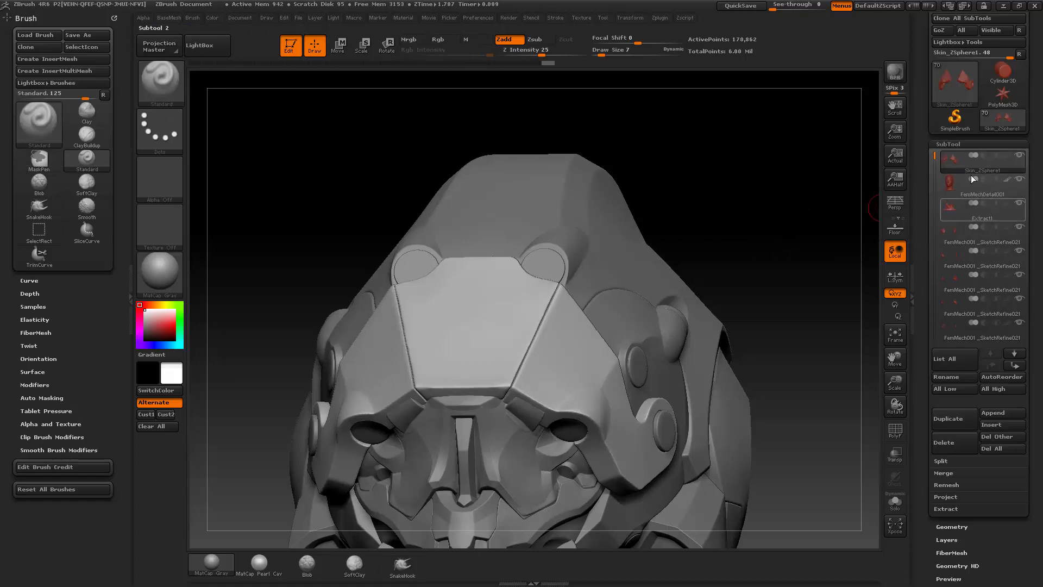
Step: Delete all other subtools, keeping only the merged forehead and side plates
mouse_move(977, 170)
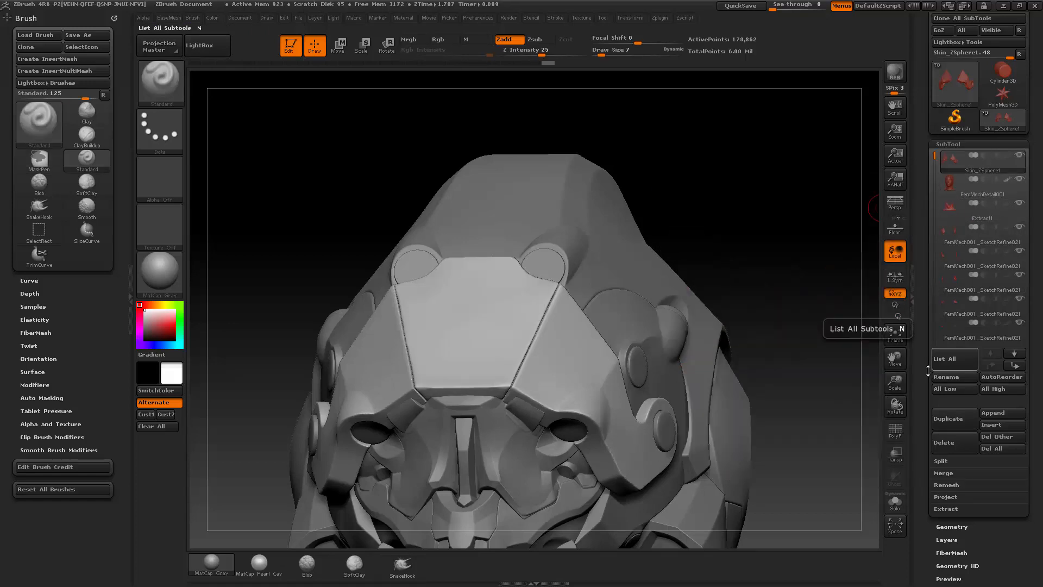
drag(947, 528, 948, 464)
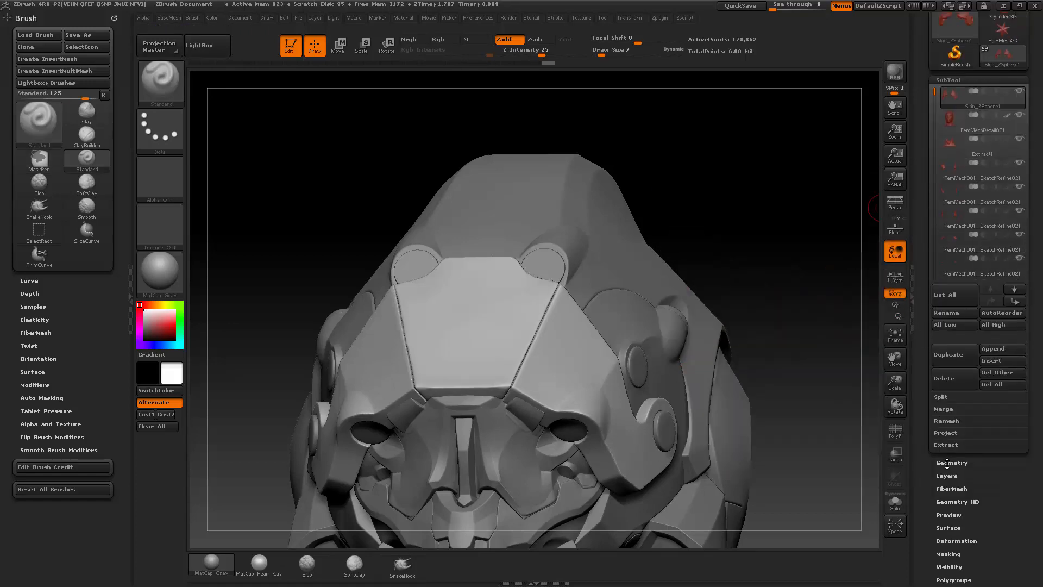
click(997, 373)
click(867, 403)
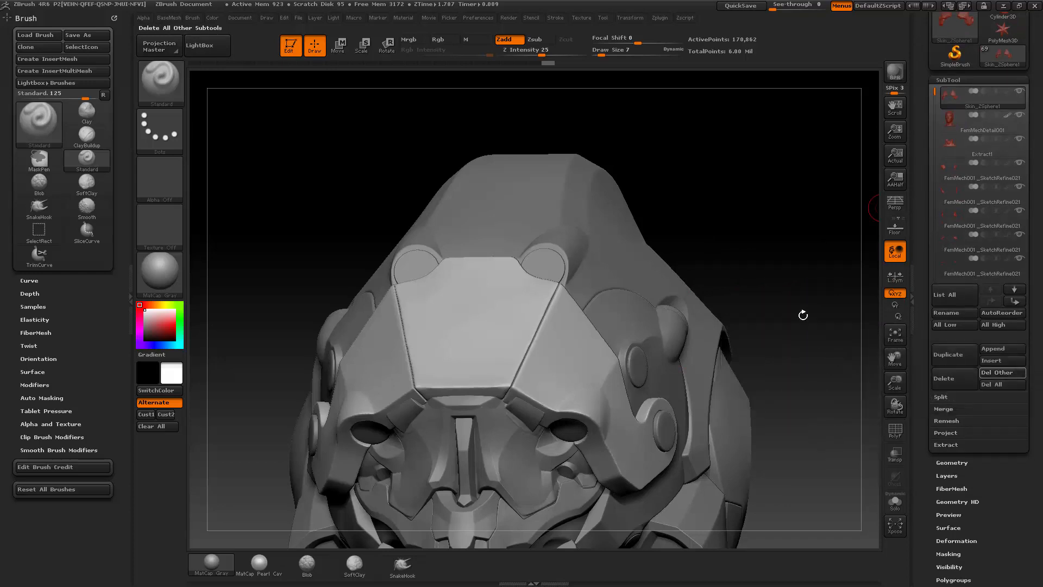
Step: Turn on the polyframe display and isolate the side plates' polygroup, hiding the forehead plate
key(space)
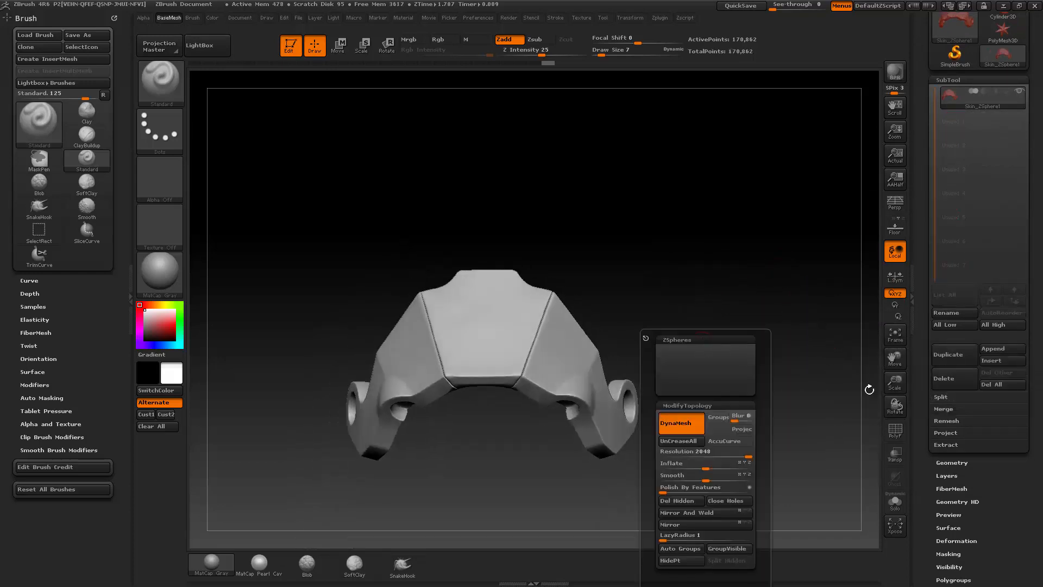
click(896, 429)
key(w)
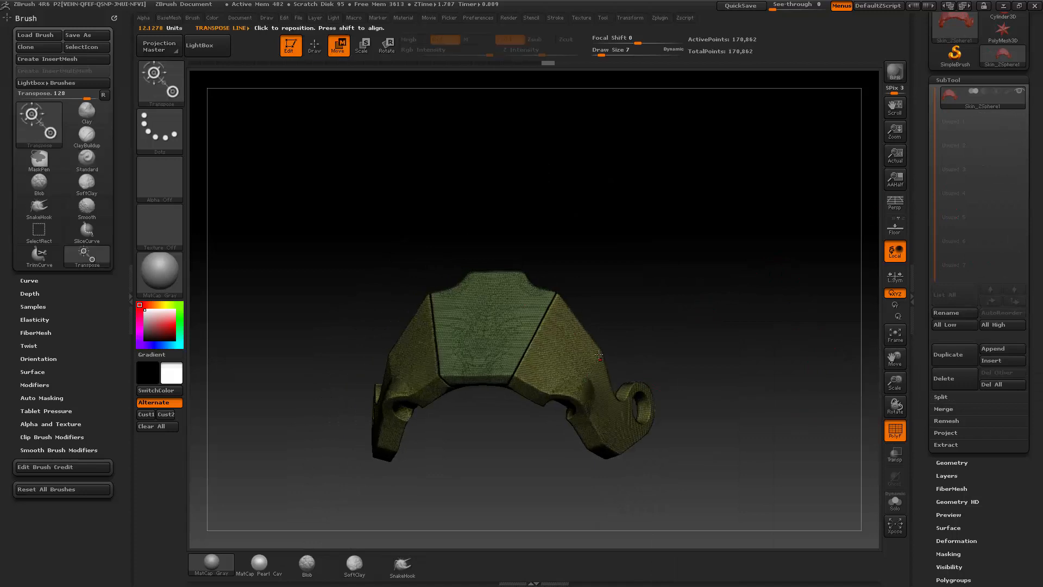
key(q)
drag(588, 311, 519, 333)
ctrl+shift+click(582, 376)
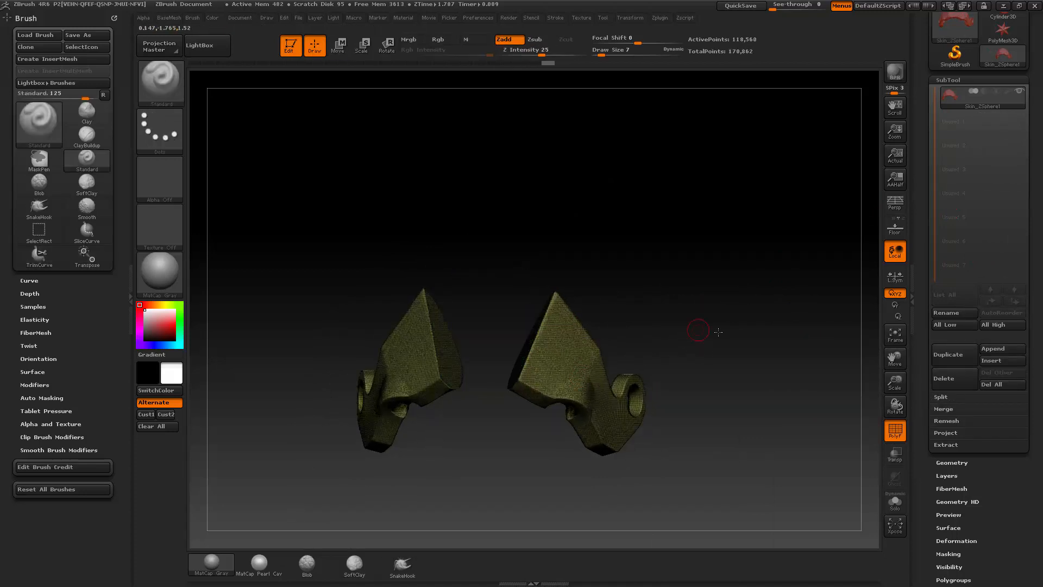
Step: Split the hidden forehead plate into its own subtool with Split Hidden
drag(719, 332, 568, 341)
key(space)
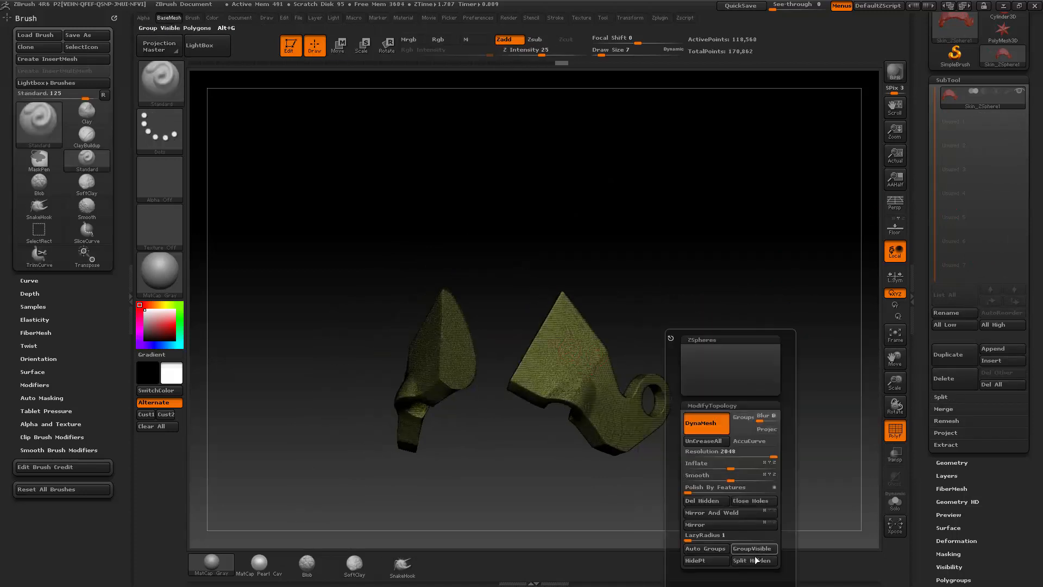
click(754, 560)
alt+drag(702, 318, 739, 311)
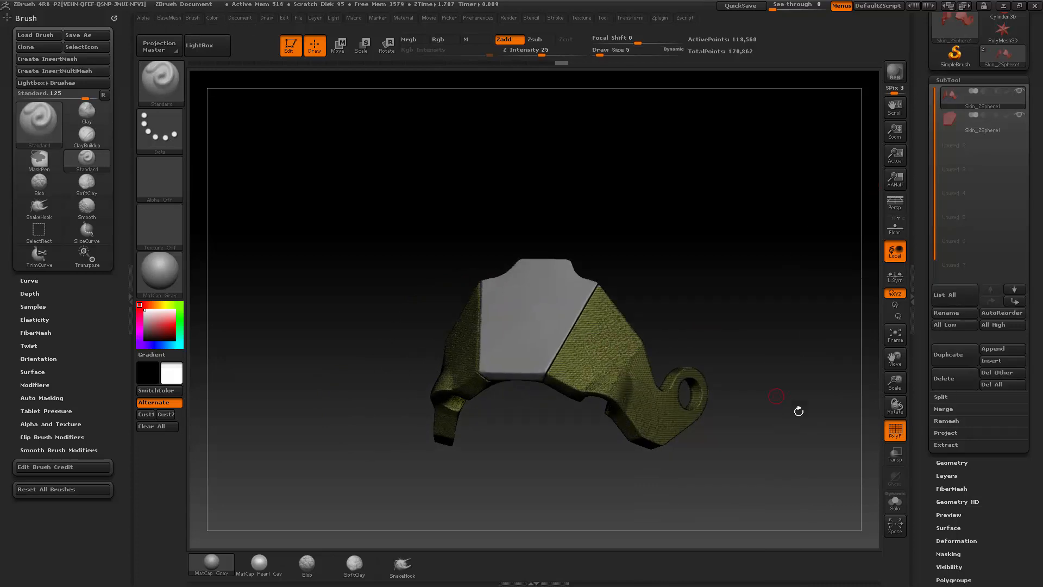
Step: Turn off the polyframe display for the separated helmet plates
key(s)
click(767, 282)
drag(752, 279, 594, 360)
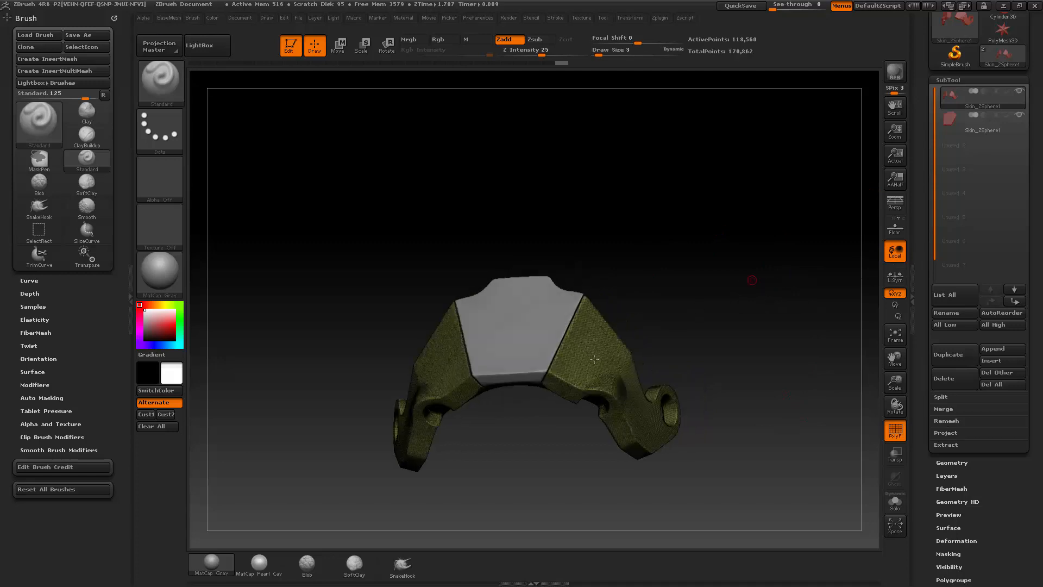
drag(709, 276, 733, 269)
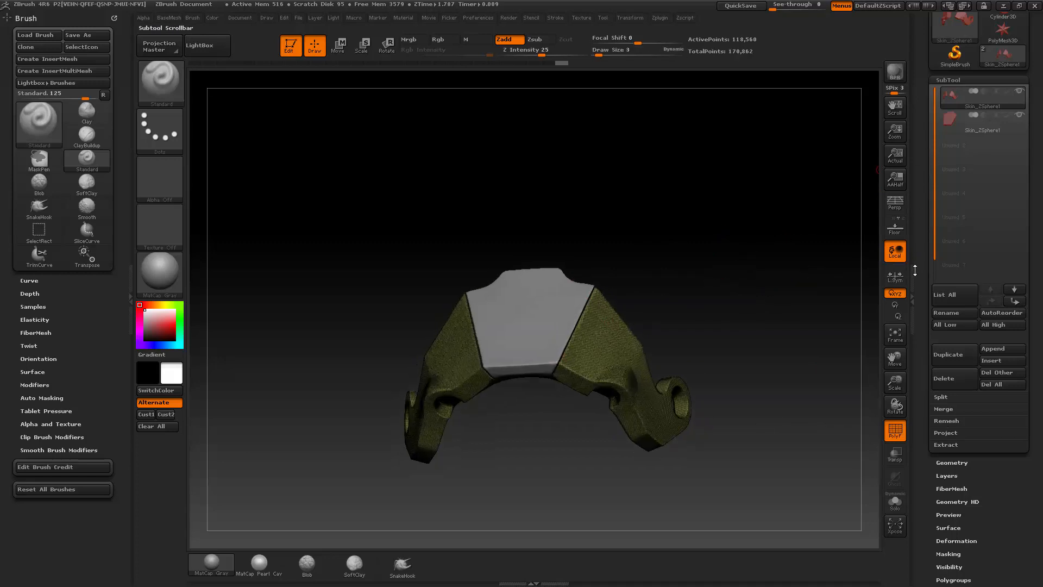
click(903, 436)
drag(737, 336, 577, 332)
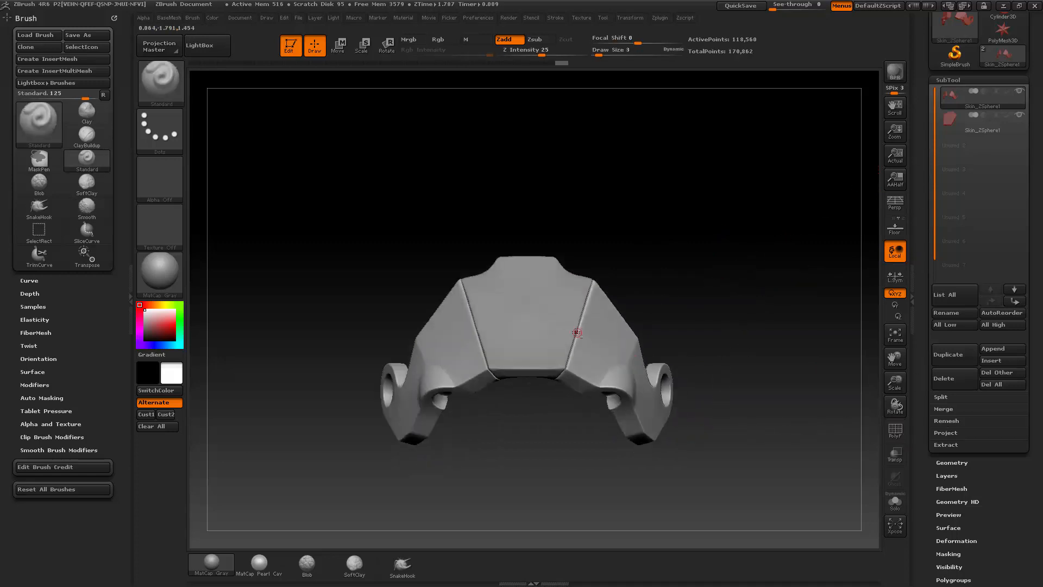
Step: Make the forehead plate the active subtool and show it alone with Solo
alt+click(564, 333)
drag(753, 342, 608, 347)
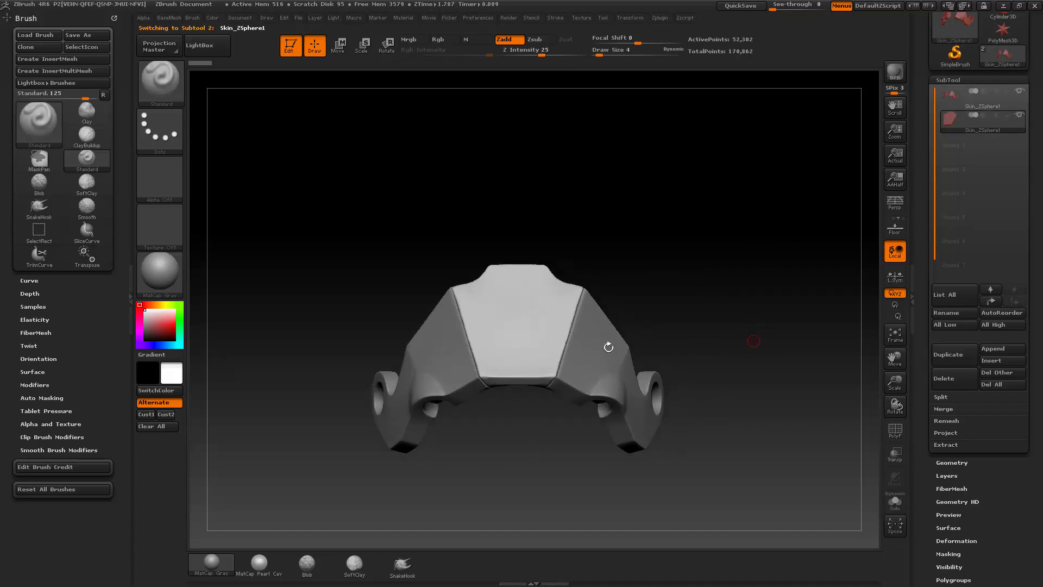
click(895, 503)
mouse_move(726, 261)
mouse_down()
mouse_move(712, 228)
mouse_move(739, 267)
mouse_move(745, 255)
mouse_up()
Step: Switch the cutting brush from TrimCurve to ClipCurve
key(ctrl+shift)
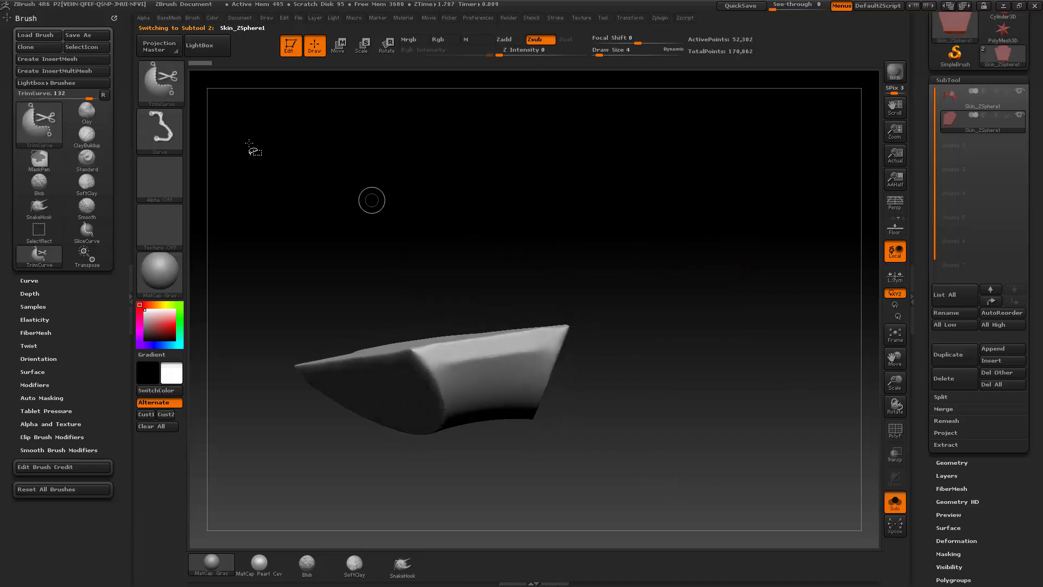
click(180, 96)
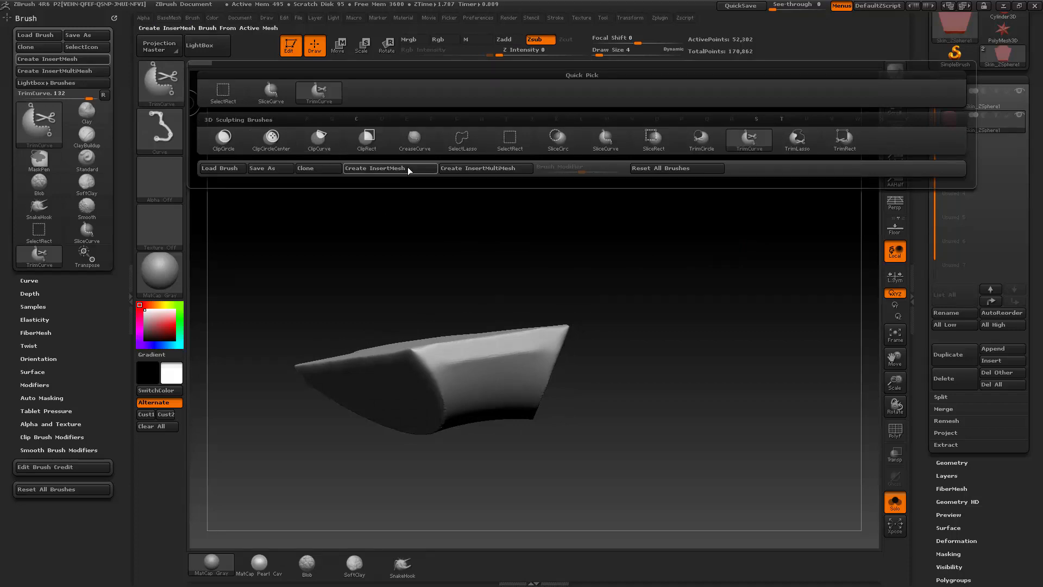
click(596, 147)
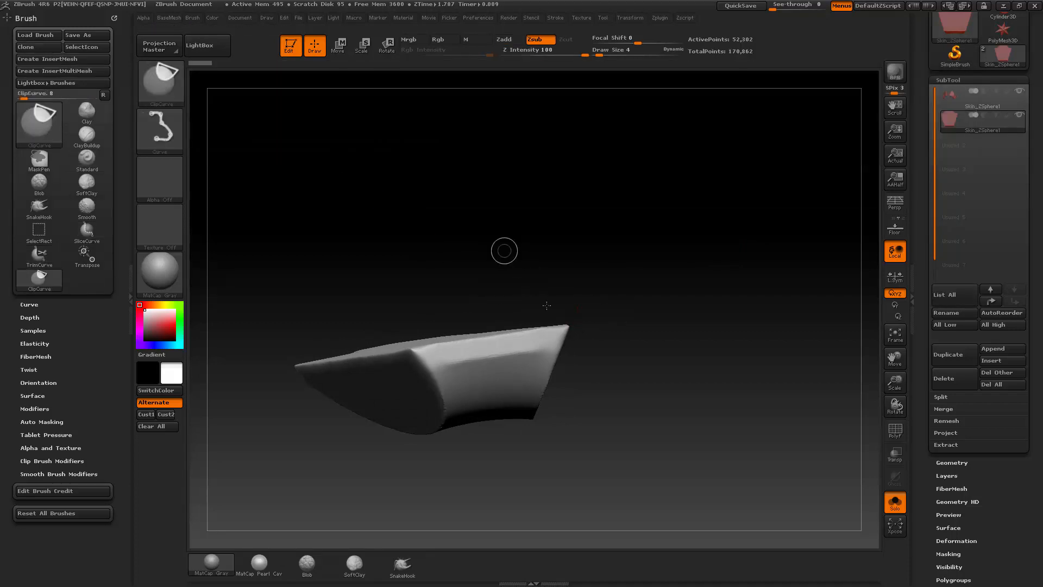
Step: Try a straight diagonal clip line across the forehead plate's upper corner
ctrl+shift+drag(515, 261, 629, 445)
ctrl+shift+drag(609, 397, 598, 374)
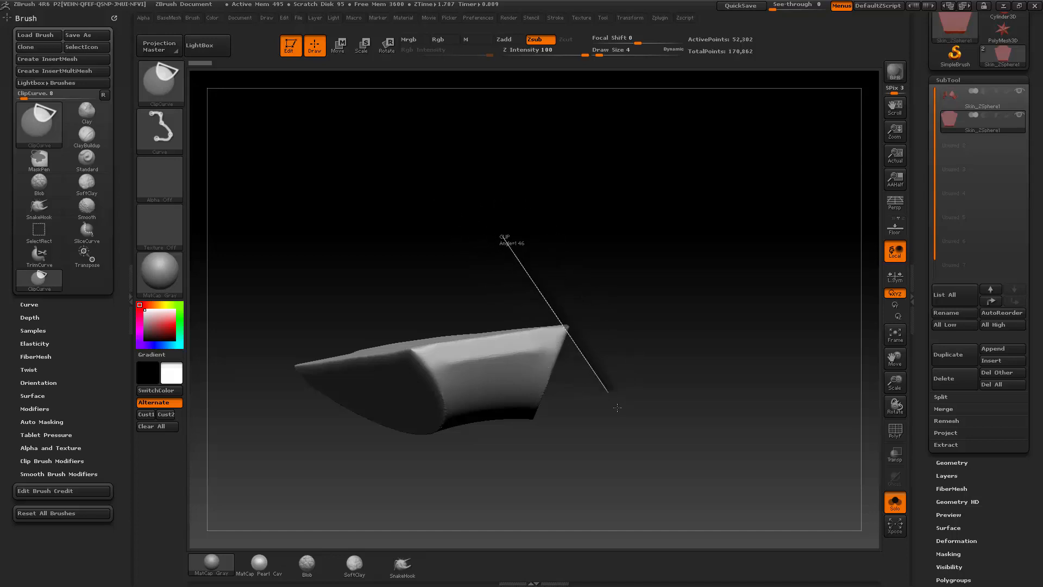
mouse_move(618, 408)
ctrl+shift+mouse_down()
mouse_move(554, 457)
mouse_move(603, 380)
mouse_move(576, 418)
mouse_move(657, 400)
mouse_move(629, 424)
mouse_move(667, 401)
ctrl+shift+mouse_up()
mouse_move(671, 399)
mouse_down()
mouse_move(728, 383)
mouse_move(734, 332)
mouse_move(720, 343)
mouse_move(717, 306)
mouse_up()
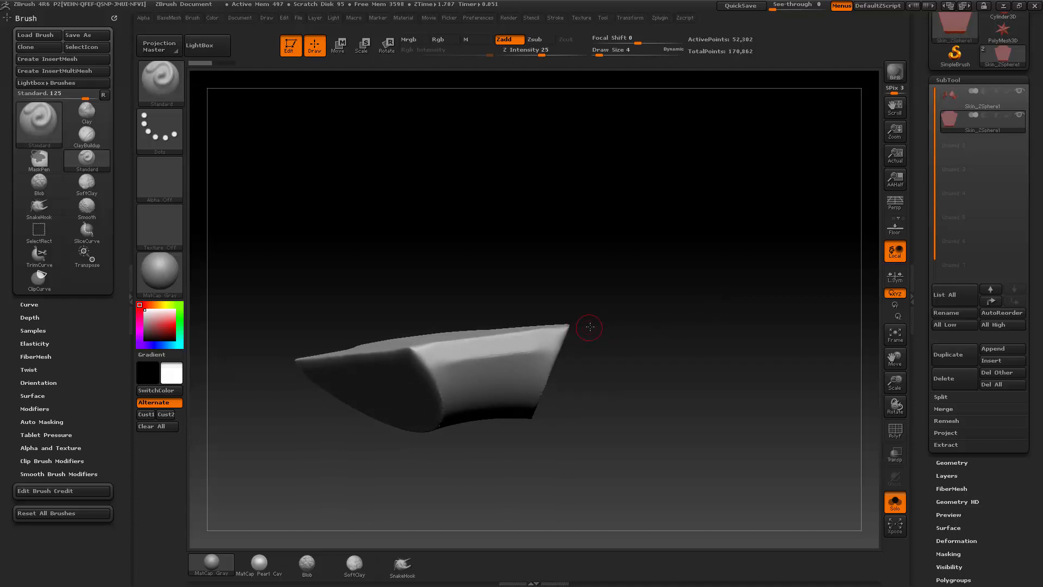
Step: Cut flat bevels along the forehead plate's outer edges with several straight ClipCurve lines from different angles
drag(590, 327, 557, 321)
ctrl+shift+drag(529, 268, 613, 396)
mouse_move(722, 307)
mouse_down()
mouse_move(707, 361)
mouse_move(710, 326)
mouse_move(733, 327)
mouse_move(741, 312)
mouse_move(698, 344)
mouse_up()
mouse_move(591, 333)
ctrl+shift+mouse_down()
mouse_move(601, 477)
mouse_move(580, 480)
mouse_move(646, 451)
mouse_move(603, 468)
mouse_move(633, 469)
mouse_move(572, 473)
mouse_move(581, 473)
ctrl+shift+mouse_up()
mouse_move(702, 368)
mouse_down()
mouse_move(673, 350)
mouse_move(721, 362)
mouse_move(742, 357)
mouse_move(731, 347)
mouse_move(777, 382)
mouse_move(720, 343)
mouse_up()
mouse_move(624, 356)
ctrl+shift+mouse_down()
mouse_move(615, 450)
mouse_move(601, 443)
ctrl+shift+mouse_up()
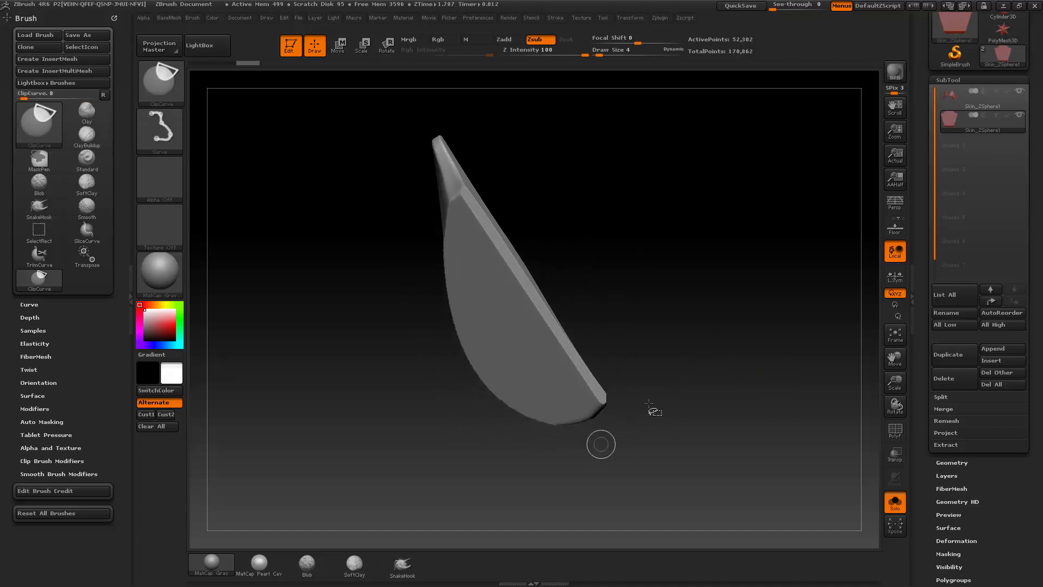
mouse_move(716, 372)
alt+mouse_down()
mouse_move(736, 342)
mouse_move(712, 326)
alt+mouse_up()
alt+drag(593, 373, 640, 425)
Step: Try a bent ClipCurve line along one shoulder of the forehead plate's notched upper edge
drag(728, 245, 700, 332)
mouse_move(587, 344)
mouse_down()
mouse_move(654, 303)
mouse_move(574, 343)
mouse_up()
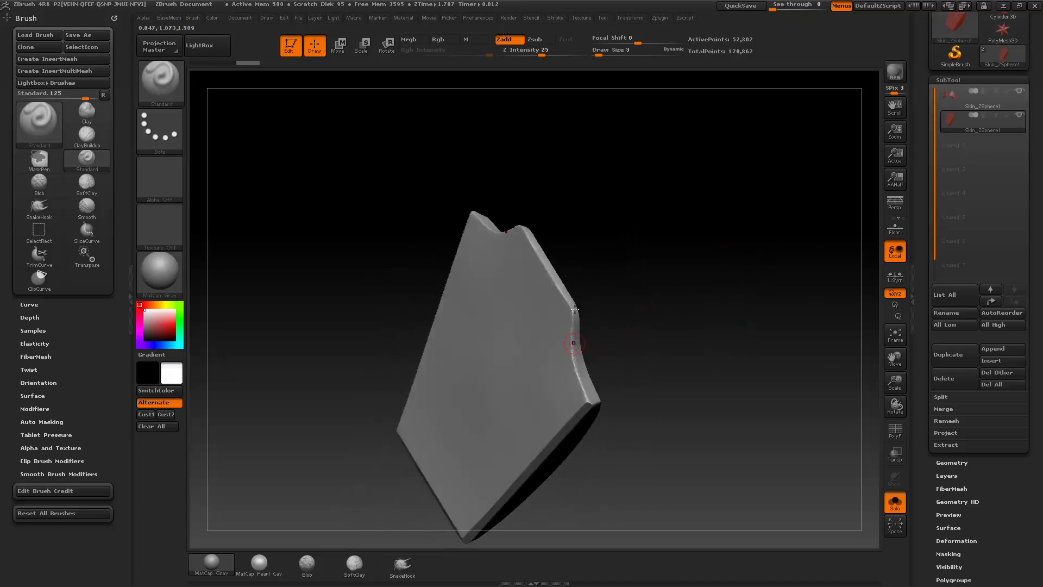
drag(640, 375, 592, 294)
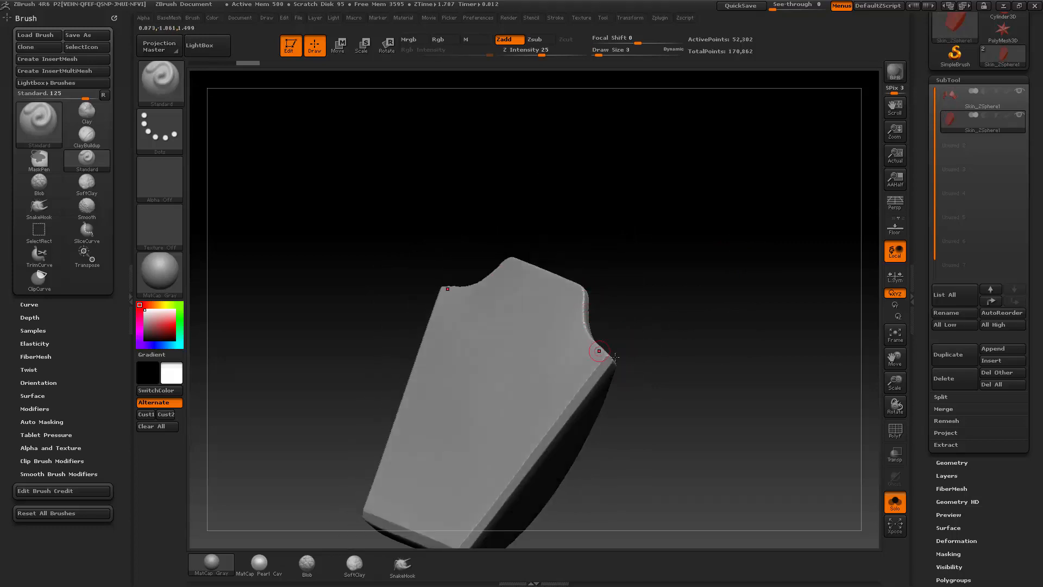
drag(598, 350, 640, 325)
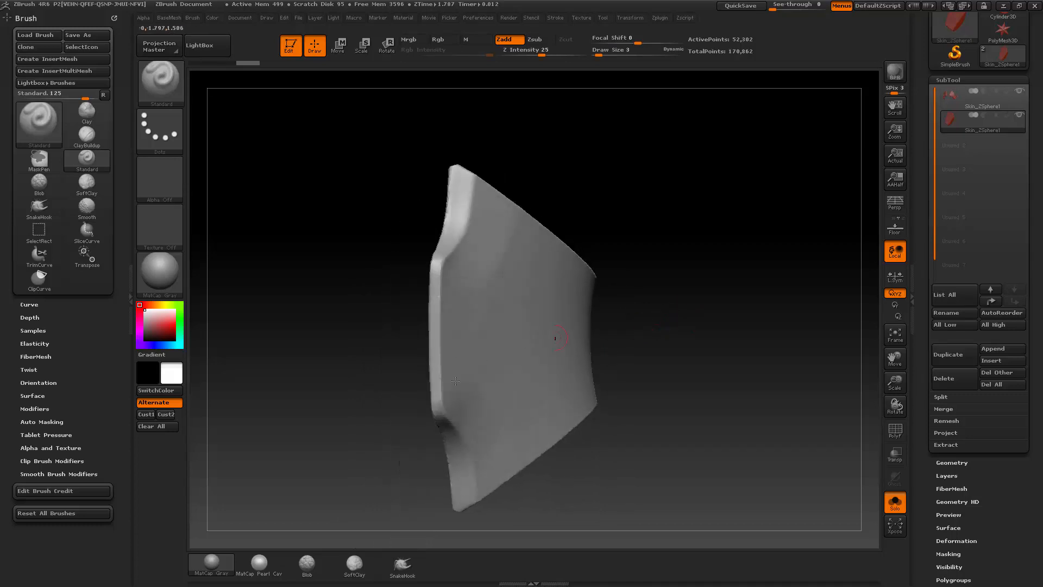
mouse_move(423, 486)
ctrl+shift+mouse_down()
mouse_move(415, 408)
mouse_move(437, 425)
ctrl+shift+mouse_up()
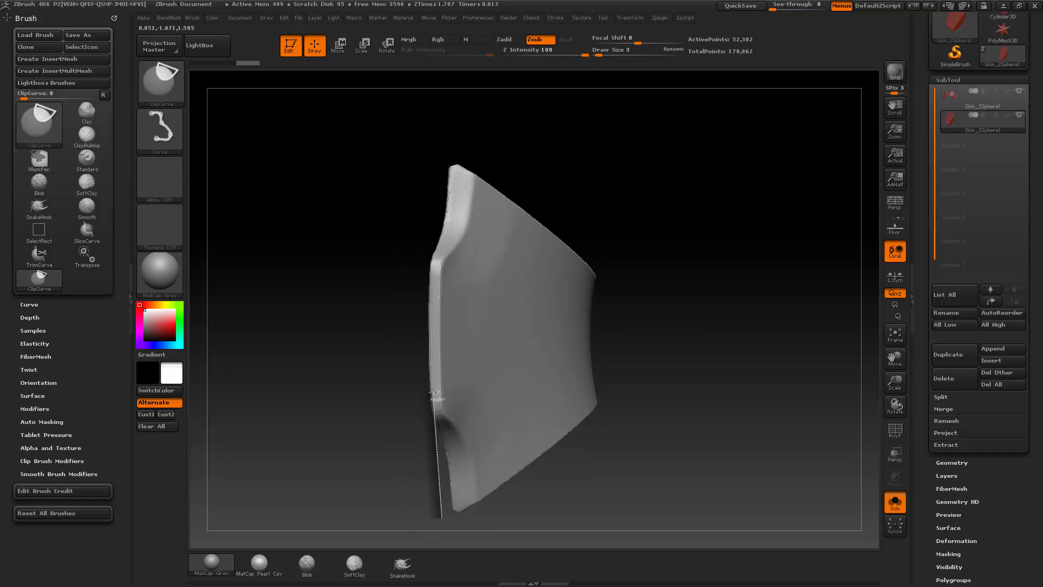
mouse_move(432, 365)
ctrl+shift+mouse_down()
mouse_move(432, 326)
mouse_move(432, 364)
mouse_move(432, 326)
mouse_move(436, 351)
ctrl+shift+mouse_up()
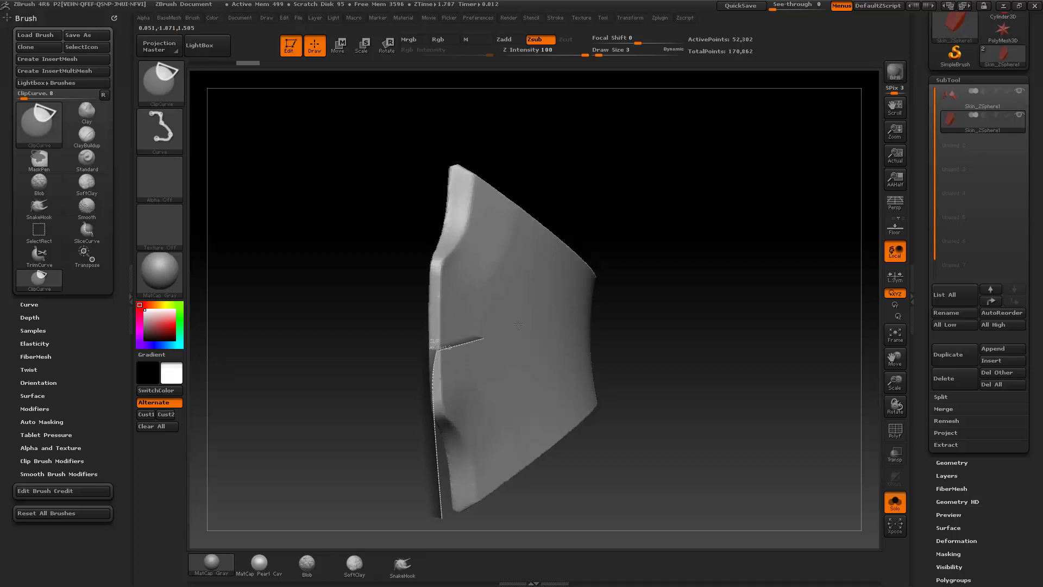
mouse_move(518, 324)
ctrl+shift+mouse_down()
mouse_move(527, 313)
mouse_move(514, 197)
ctrl+shift+mouse_up()
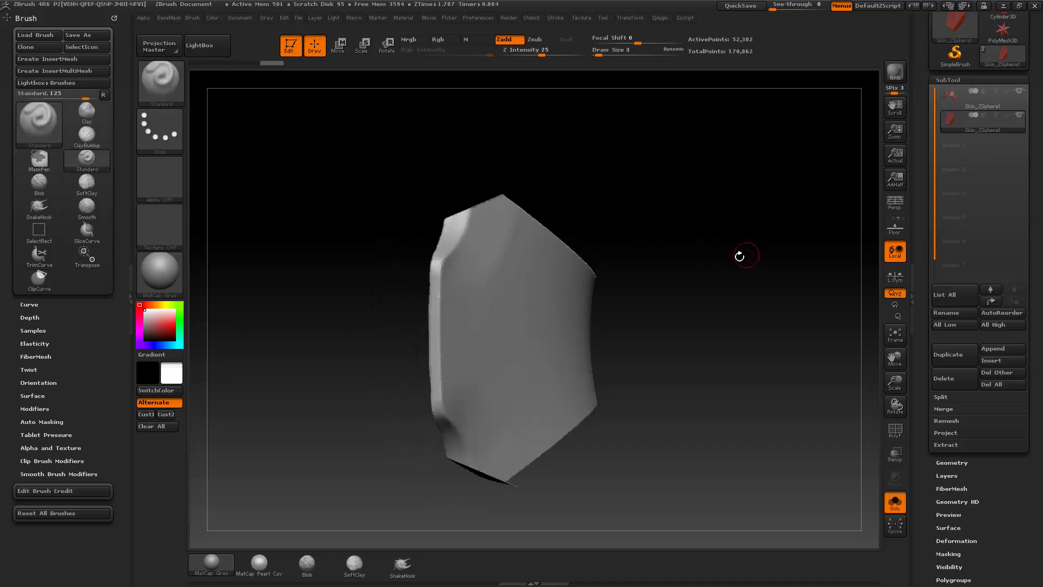
Step: Clip along the raised middle section of the plate's notched upper edge with a slightly curved ClipCurve line
drag(680, 287, 657, 273)
ctrl+shift+drag(432, 462, 432, 275)
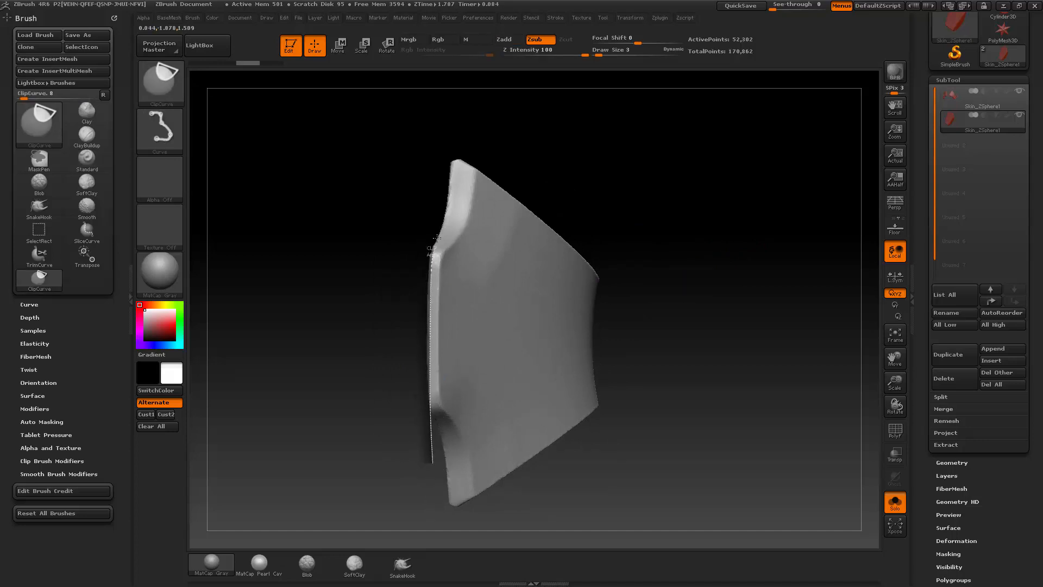
ctrl+shift+drag(437, 238, 437, 237)
mouse_move(691, 226)
mouse_down()
mouse_move(759, 230)
mouse_move(677, 243)
mouse_up()
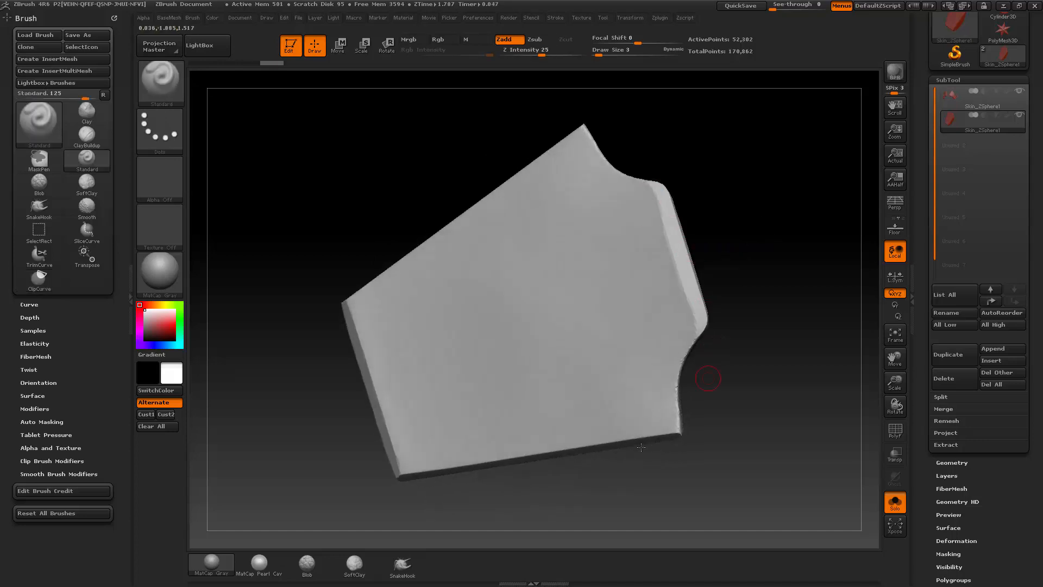
Step: Switch to the TrimDynamic brush for flattening the forehead plate's notched upper edge
mouse_move(708, 379)
mouse_down()
mouse_move(739, 250)
mouse_move(722, 302)
mouse_move(718, 263)
mouse_move(736, 305)
mouse_move(761, 284)
mouse_move(713, 341)
mouse_move(515, 252)
mouse_up()
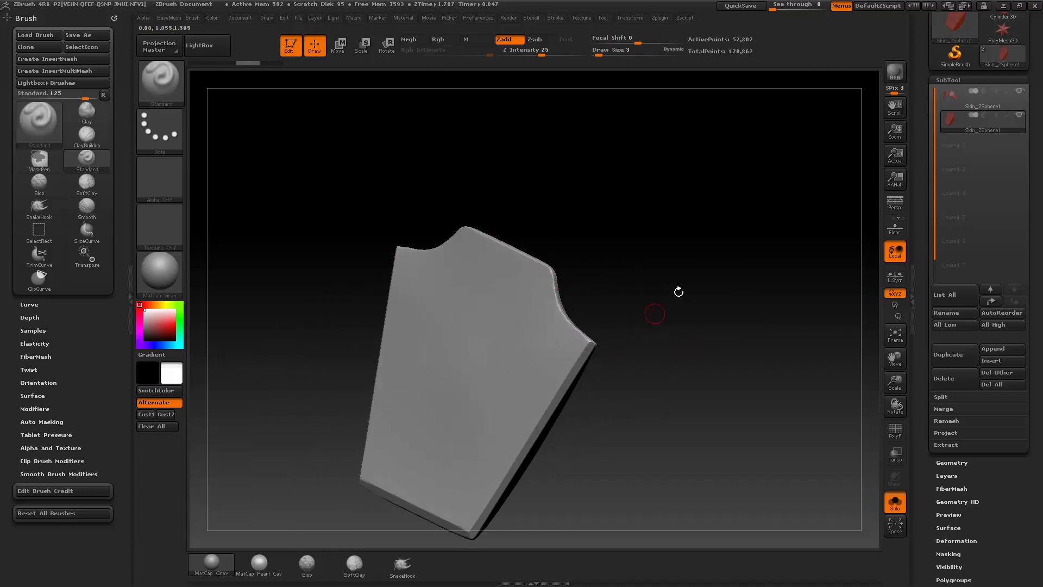
drag(679, 291, 660, 286)
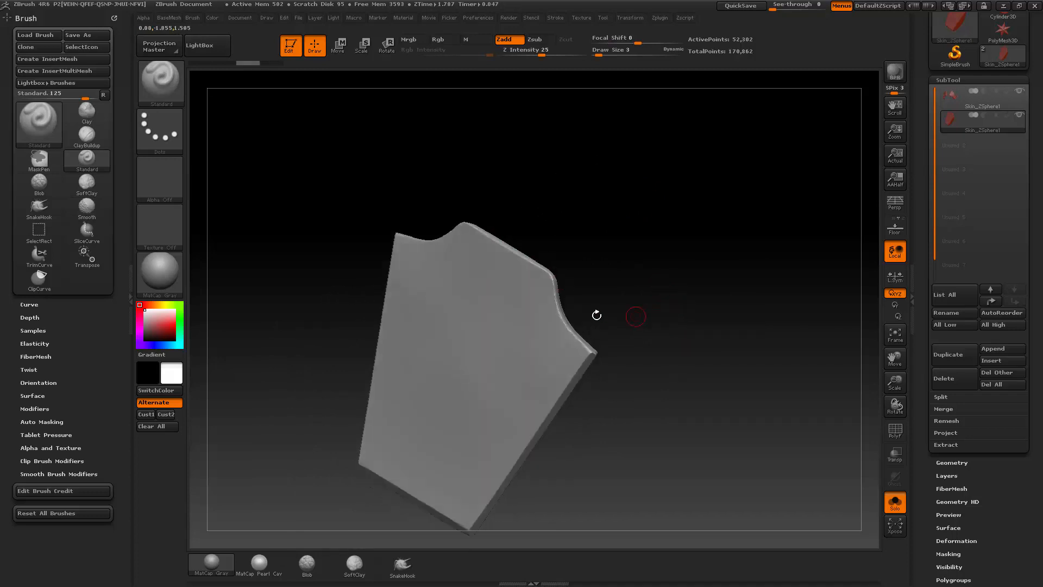
key(b)
key(t)
key(d)
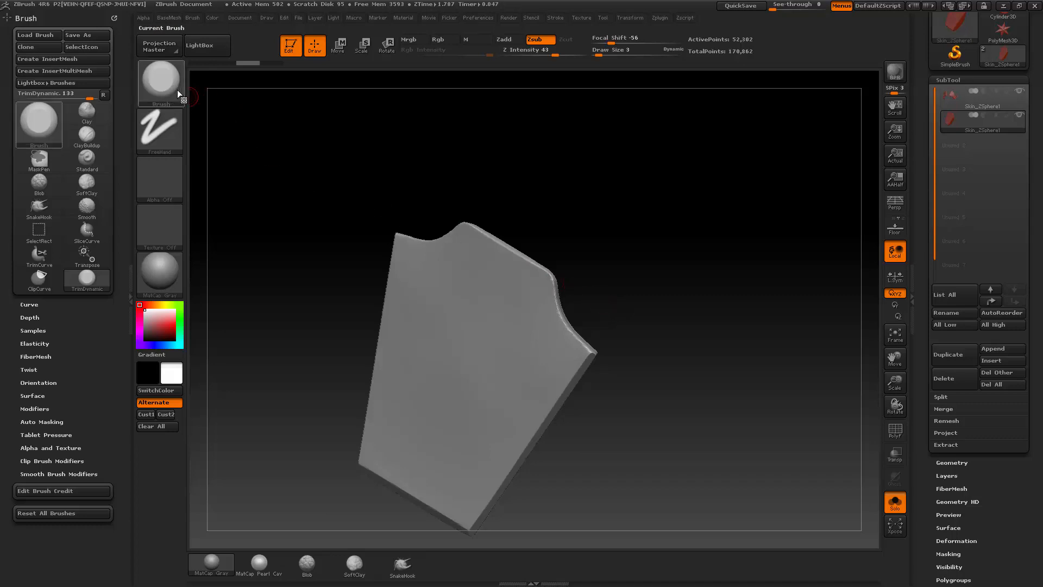
key(b)
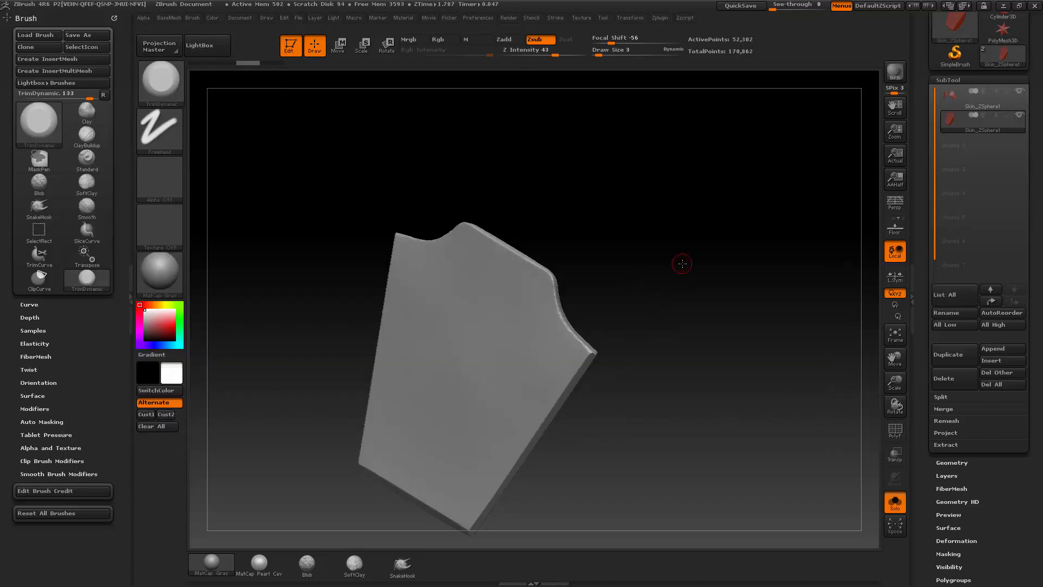
mouse_move(682, 264)
mouse_down()
mouse_move(689, 282)
mouse_move(710, 258)
mouse_move(750, 261)
mouse_move(707, 233)
mouse_move(676, 238)
mouse_move(715, 243)
mouse_move(708, 226)
mouse_move(675, 274)
mouse_move(706, 228)
mouse_move(703, 239)
mouse_up()
drag(773, 246, 759, 237)
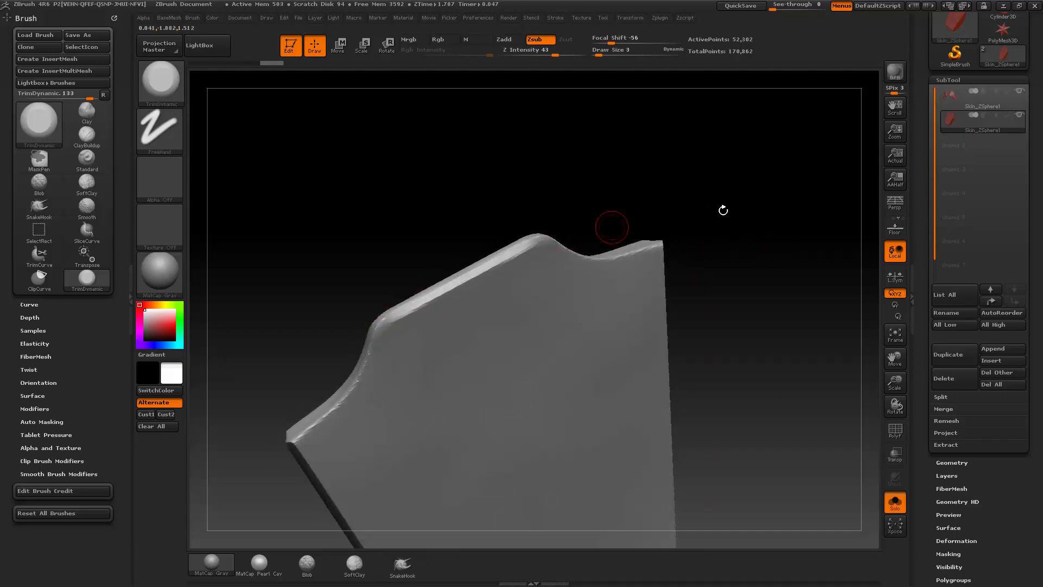
drag(724, 210, 750, 239)
mouse_move(704, 281)
mouse_down()
mouse_move(598, 287)
mouse_move(701, 277)
mouse_up()
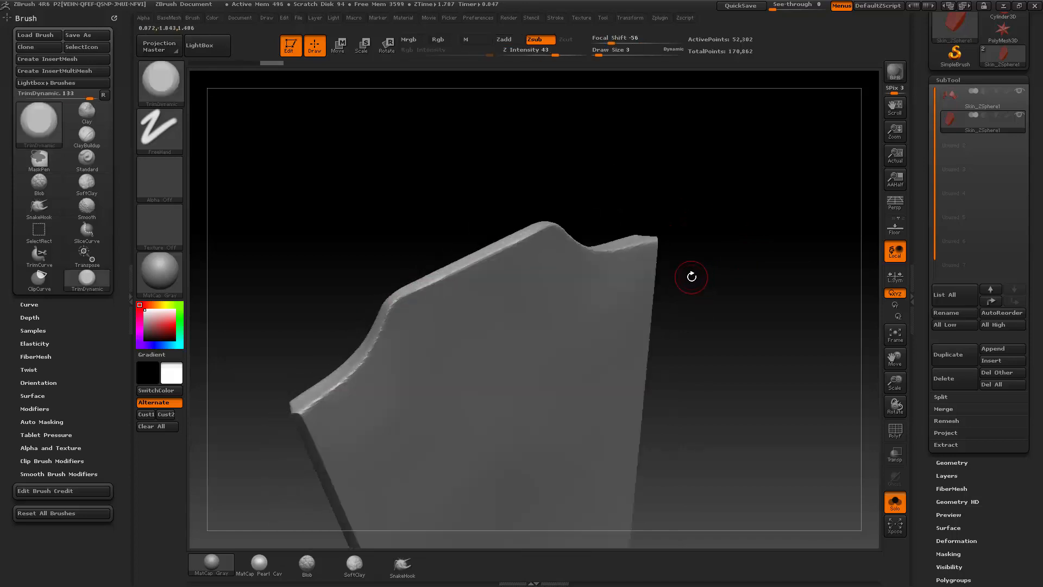
Step: Set the TrimDynamic brush's LazyRadius to 21 in the Lazy Mouse settings
key(space)
key(space)
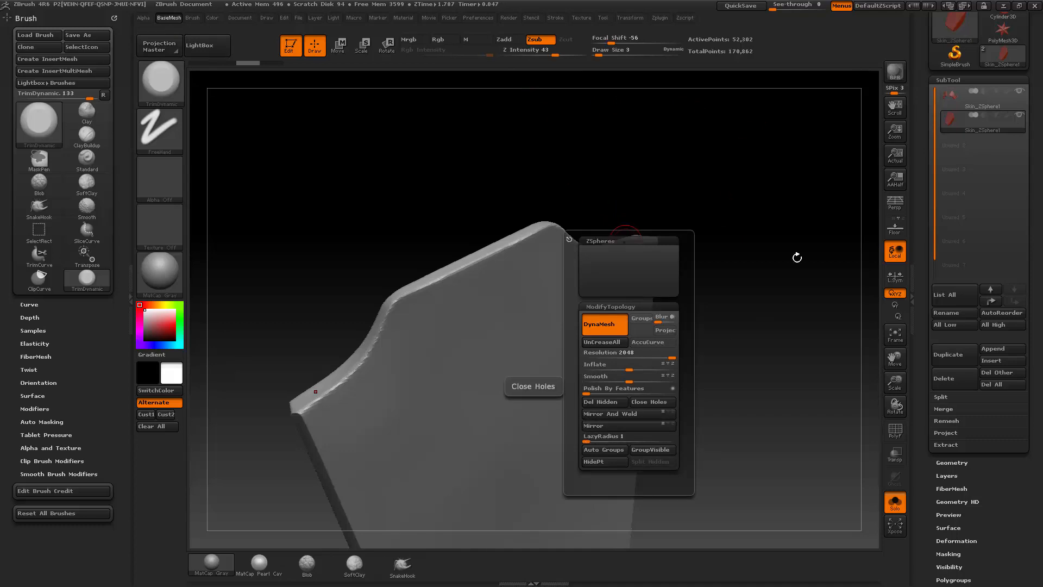
click(555, 18)
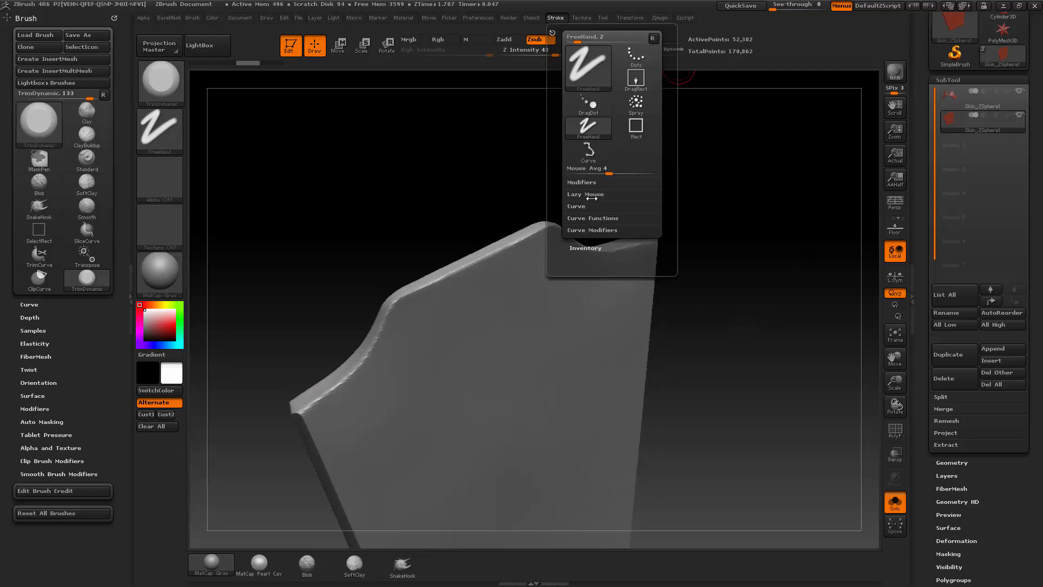
click(592, 194)
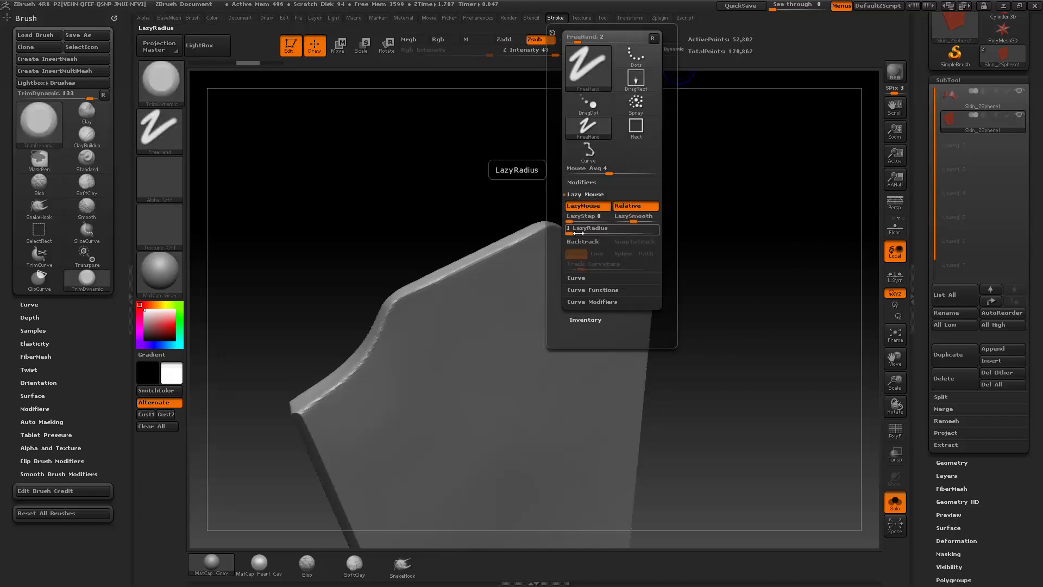
click(579, 232)
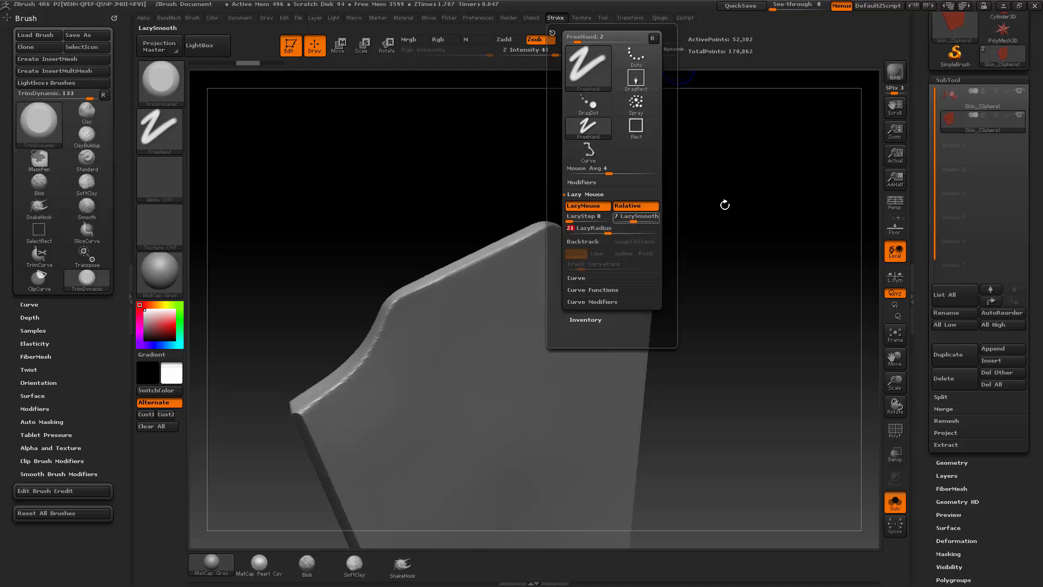
mouse_move(761, 221)
mouse_down()
mouse_move(771, 216)
mouse_move(761, 222)
mouse_up()
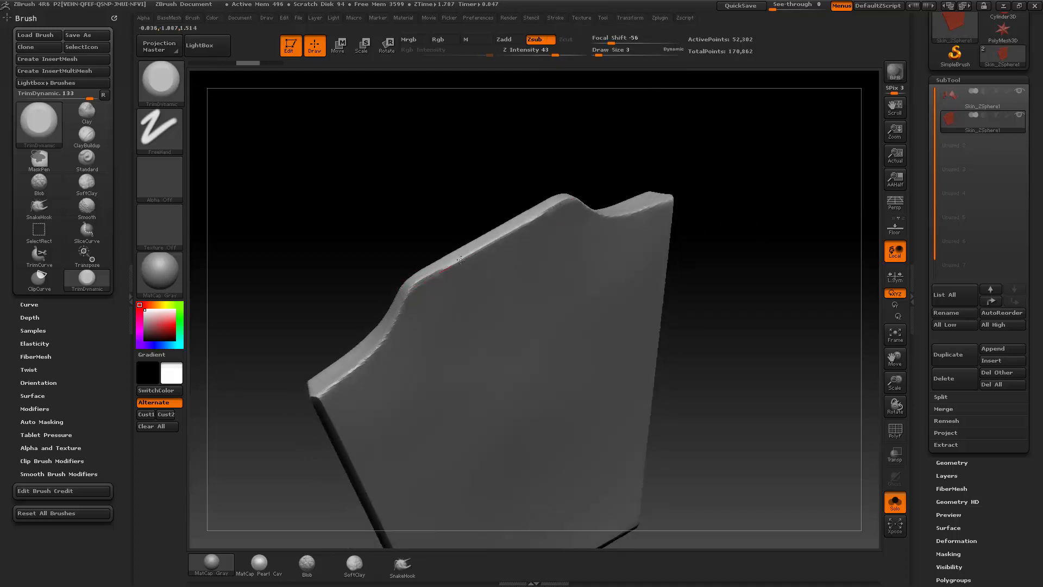
Step: Enable Backtrack and SnapToTrack for the TrimDynamic brush and set the track mode to Line
mouse_move(762, 199)
mouse_down()
mouse_move(803, 191)
mouse_move(669, 107)
mouse_up()
click(555, 17)
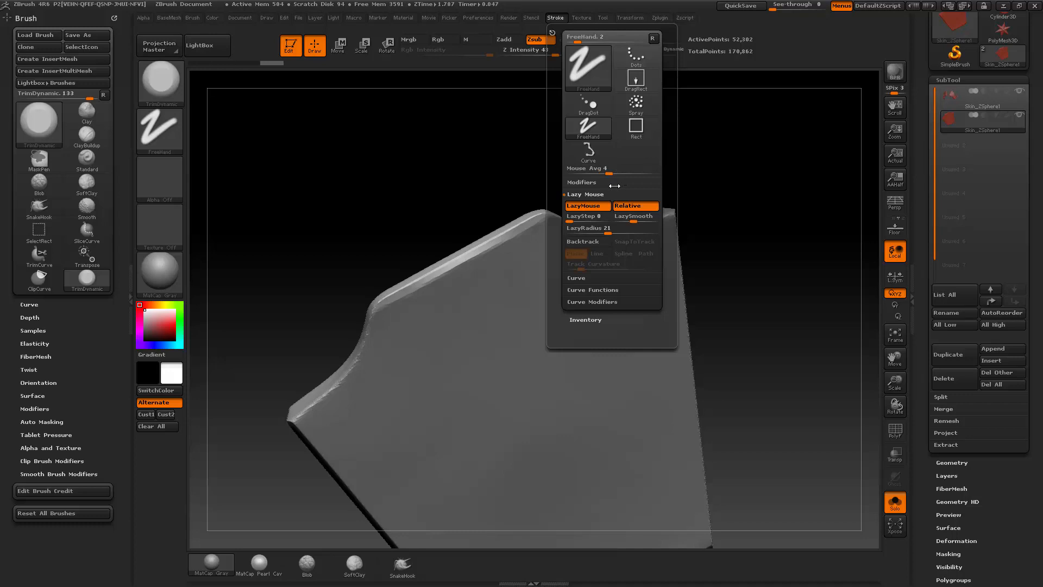
click(595, 242)
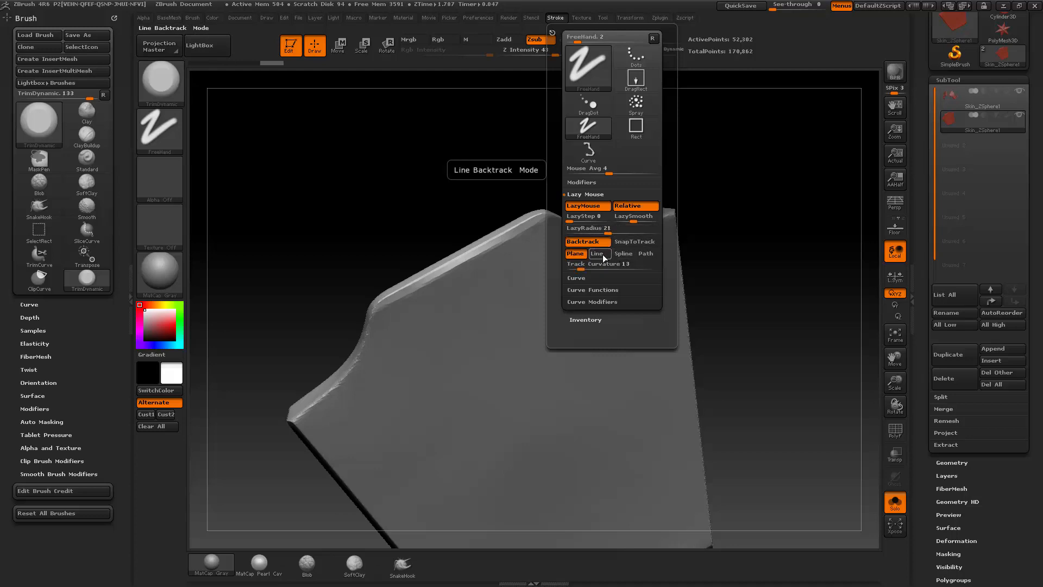
click(623, 244)
click(600, 253)
Step: Undo the crossing test strokes made on the forehead plate's face and turn Backtrack off
drag(726, 234, 740, 205)
drag(404, 290, 518, 414)
drag(552, 452, 505, 406)
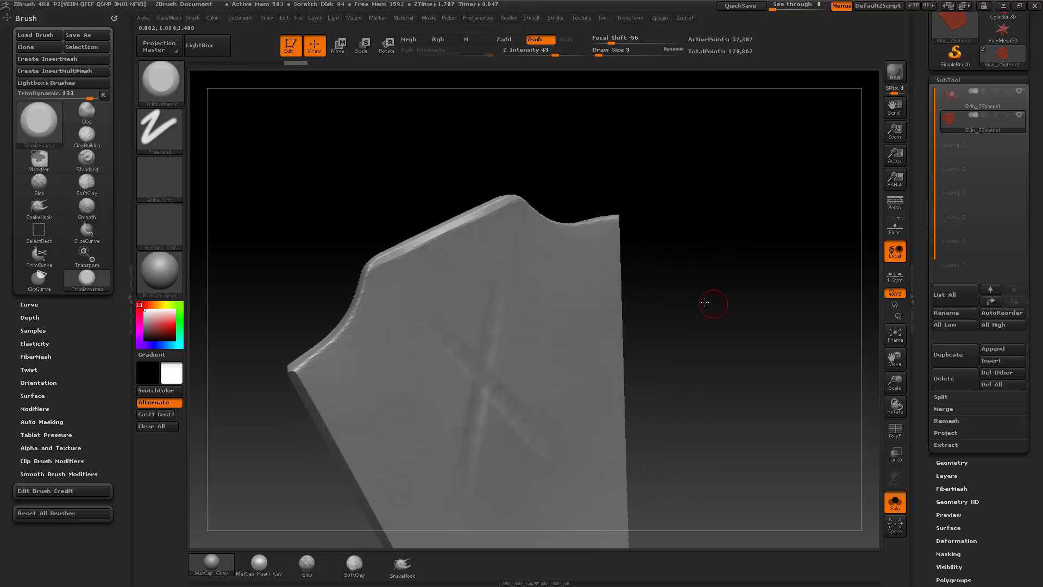
key(ctrl+z)
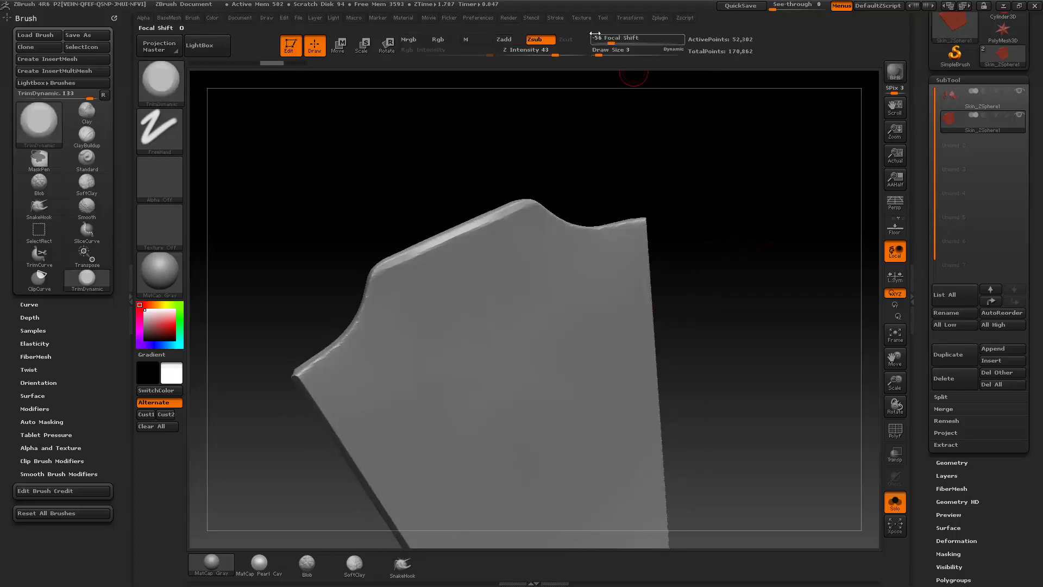
click(555, 17)
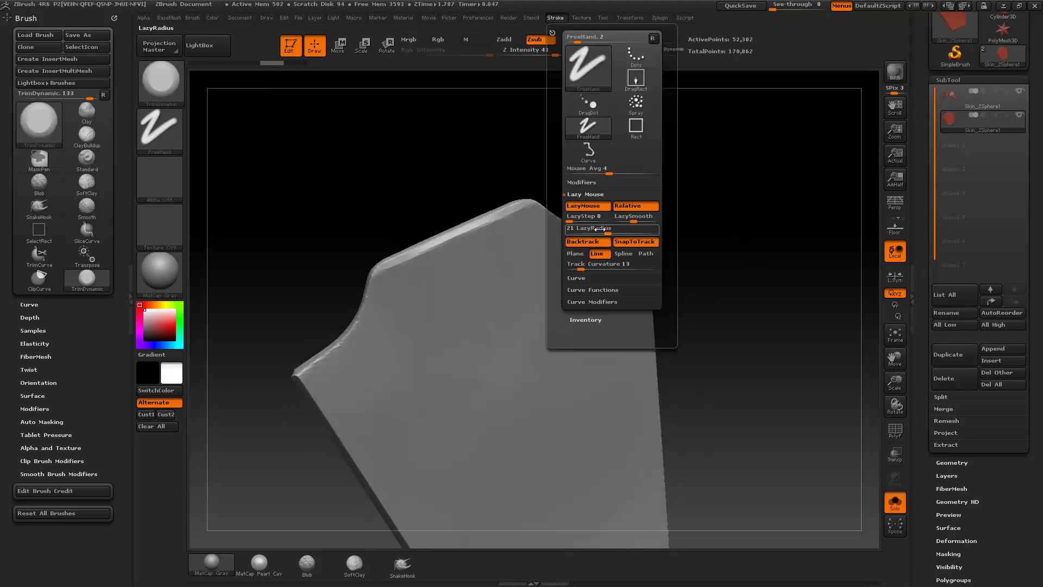
click(598, 242)
Step: Flatten the bevel along the straight middle section of the plate's upper edge with TrimDynamic at Draw Size 4
mouse_move(711, 237)
mouse_down()
mouse_move(752, 234)
mouse_move(743, 210)
mouse_move(752, 233)
mouse_move(712, 223)
mouse_up()
key(ctrl)
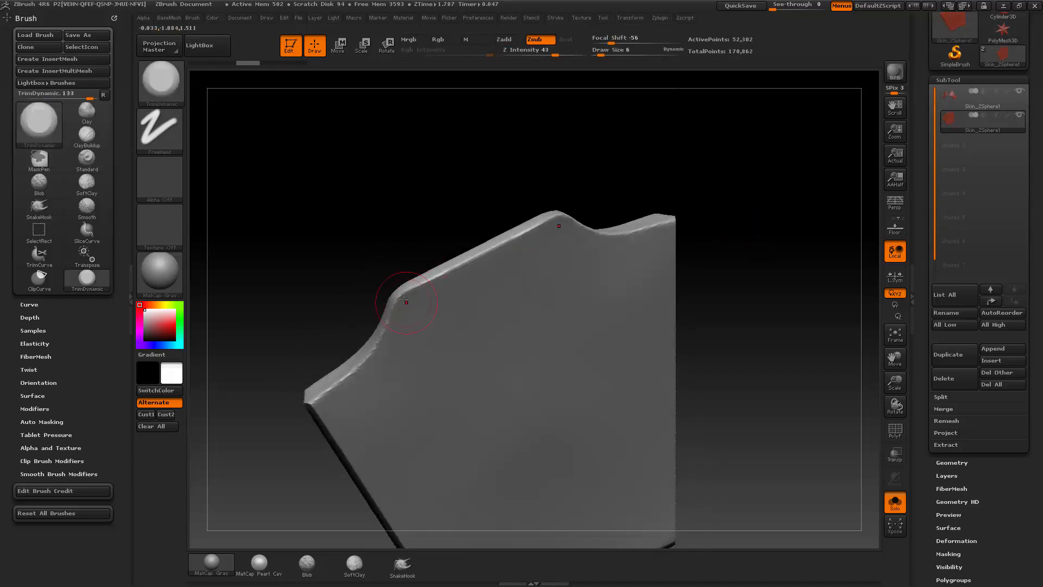
key(s)
key(s)
drag(401, 300, 452, 268)
key(ctrl+z)
key(s)
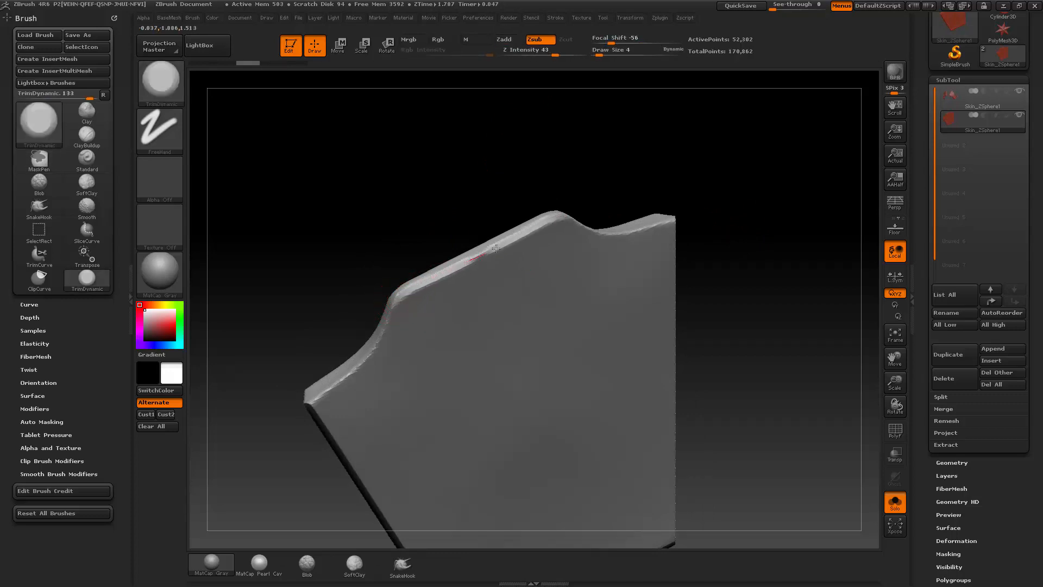
drag(543, 227, 564, 219)
Step: Smooth the bevel along the curved shoulder of the plate's upper edge with the Smooth brush
alt+drag(754, 190, 722, 212)
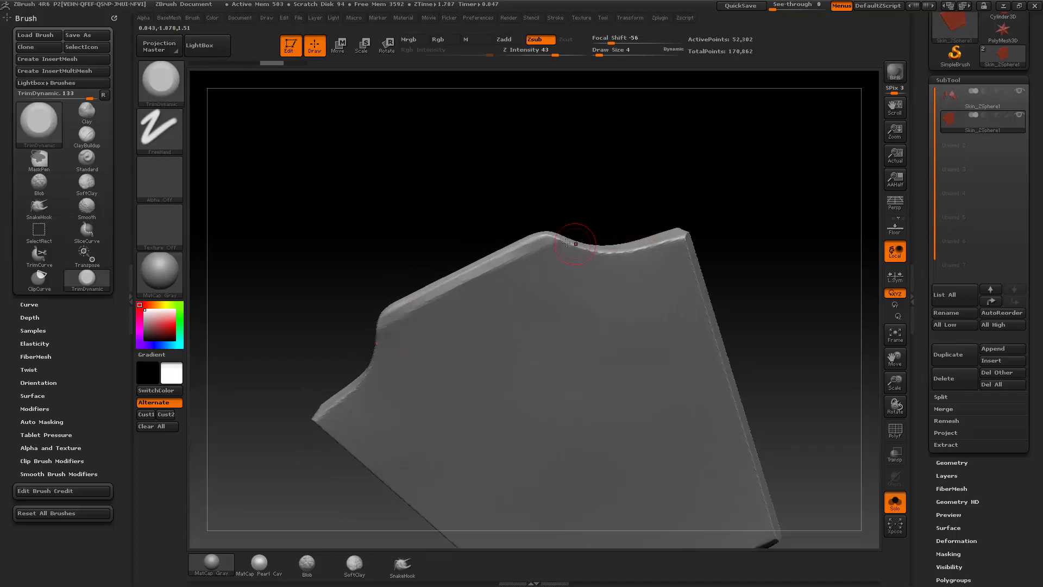
drag(597, 203, 588, 217)
shift+drag(538, 249, 604, 259)
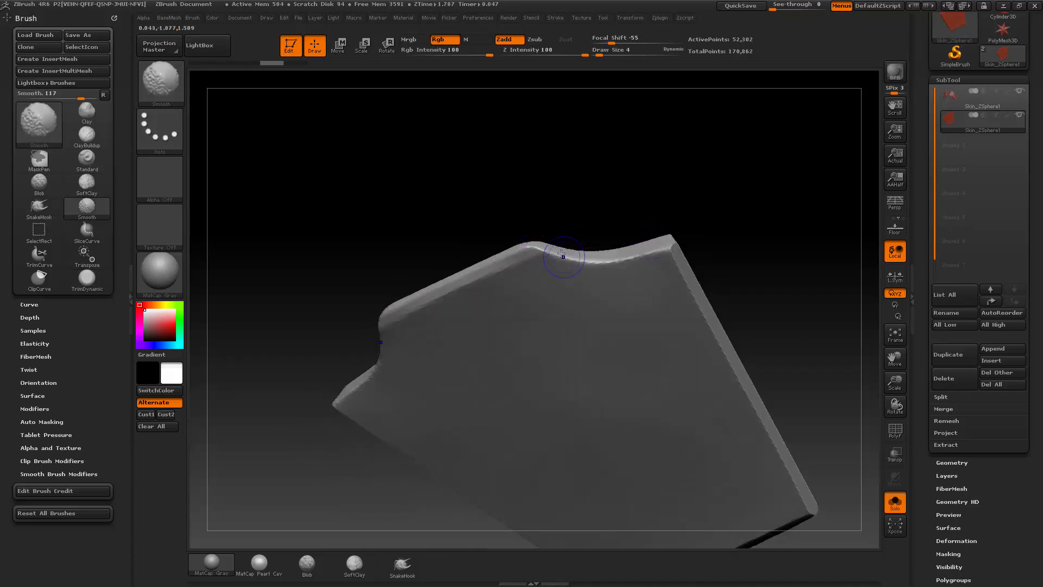
alt+drag(720, 220, 688, 234)
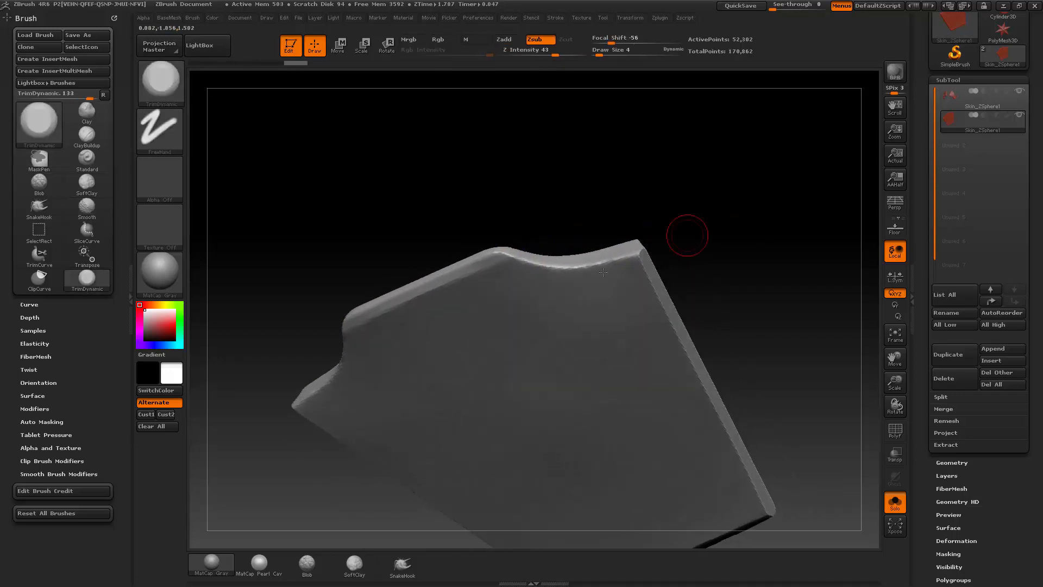
drag(590, 217, 565, 242)
Step: Switch from TrimDynamic back to the Standard brush
key(b)
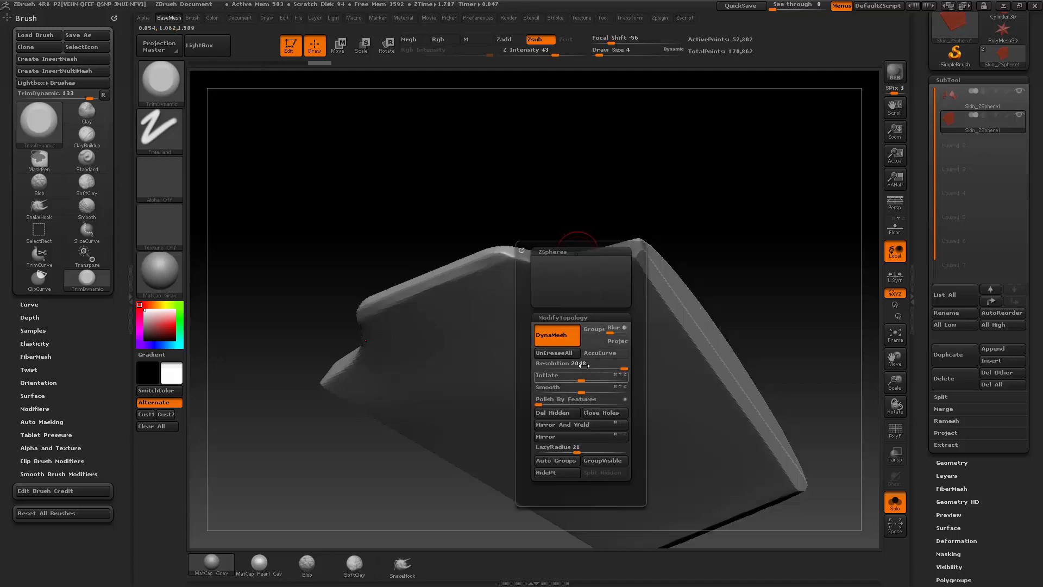
mouse_move(657, 303)
mouse_down()
mouse_move(748, 282)
mouse_move(759, 268)
mouse_move(710, 289)
mouse_move(547, 305)
mouse_up()
key(s)
key(b)
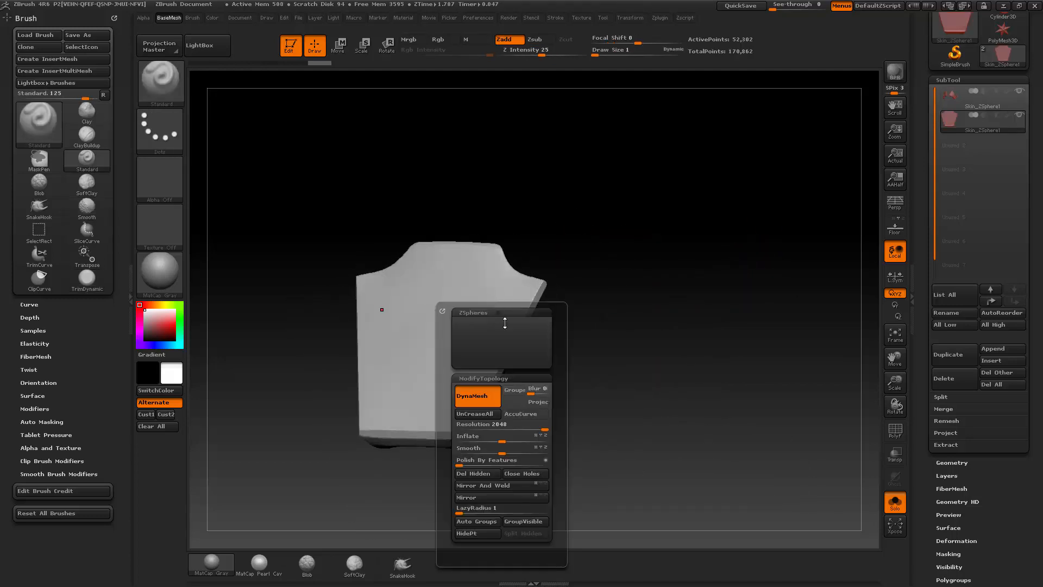
drag(671, 306, 712, 275)
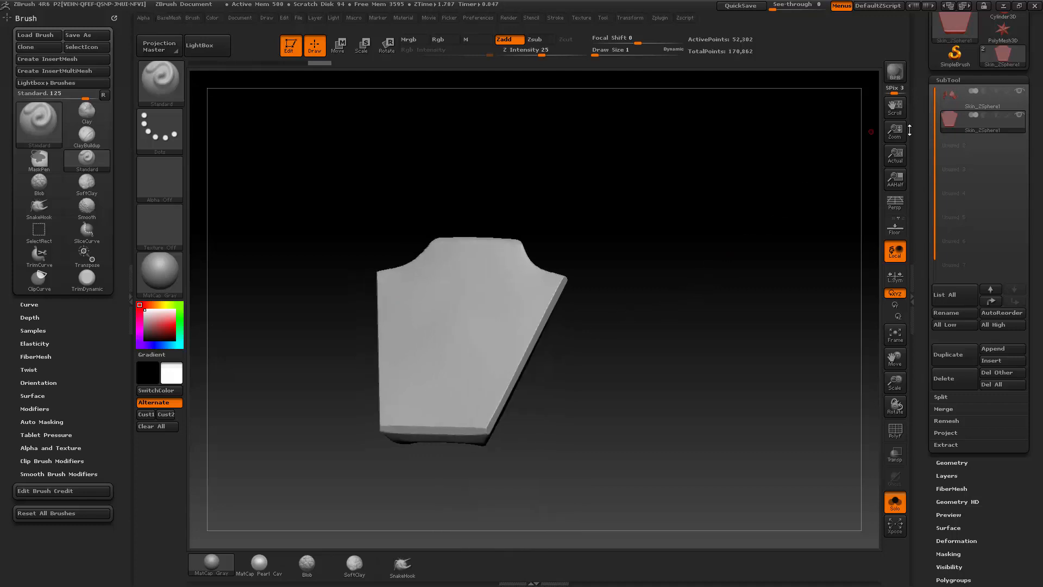
Step: Make the helmet's side-piece mesh the active subtool and turn Solo off to show it with the forehead plate
click(981, 101)
click(895, 503)
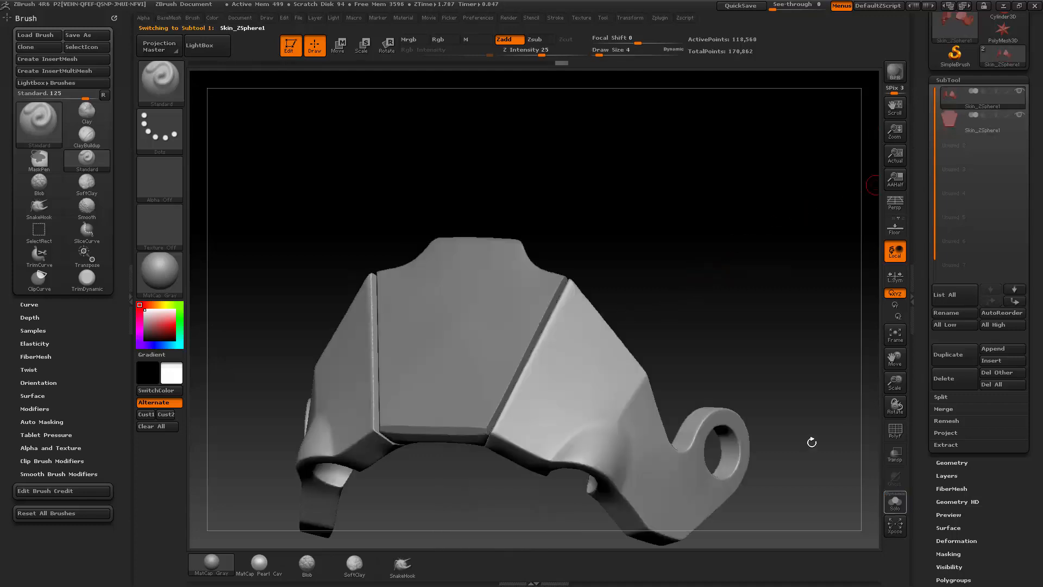
alt+drag(745, 296, 725, 263)
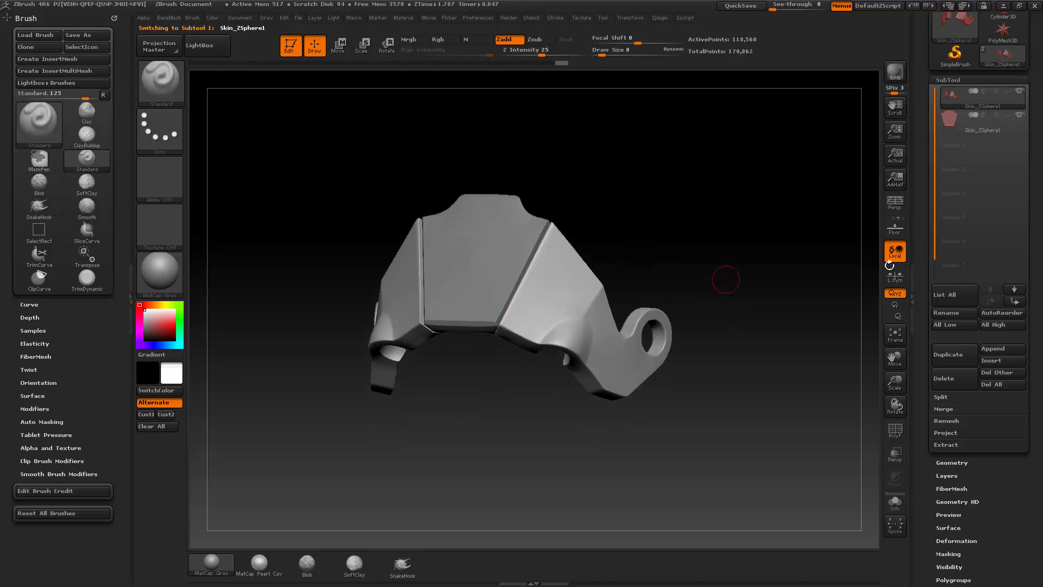
drag(921, 283, 920, 263)
drag(645, 254, 691, 248)
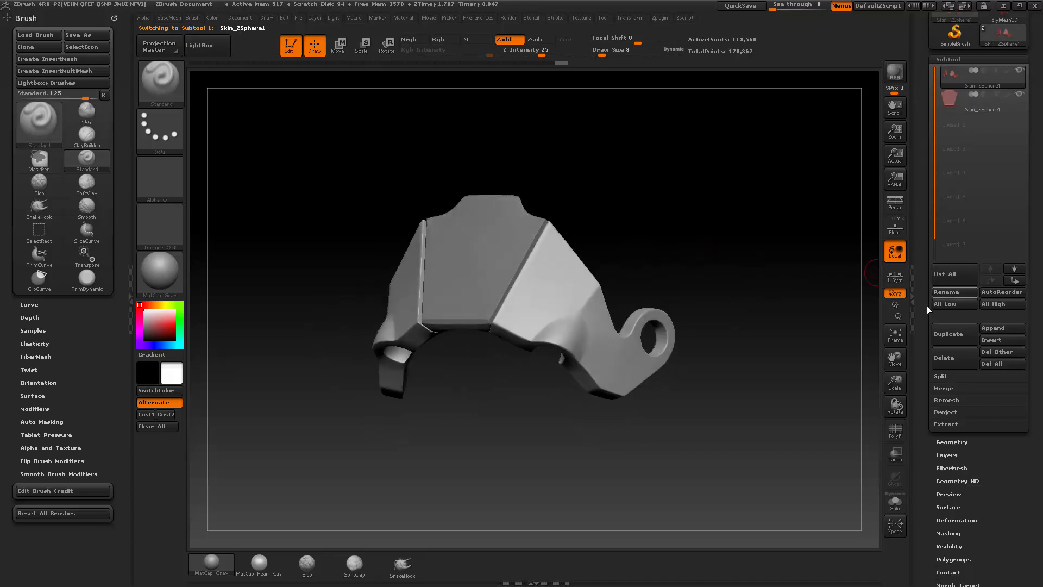
Step: Enlarge the side-piece mesh with the Size deformation and repeat the scaling on the forehead plate with Repeat To Other
drag(923, 292, 925, 46)
click(948, 275)
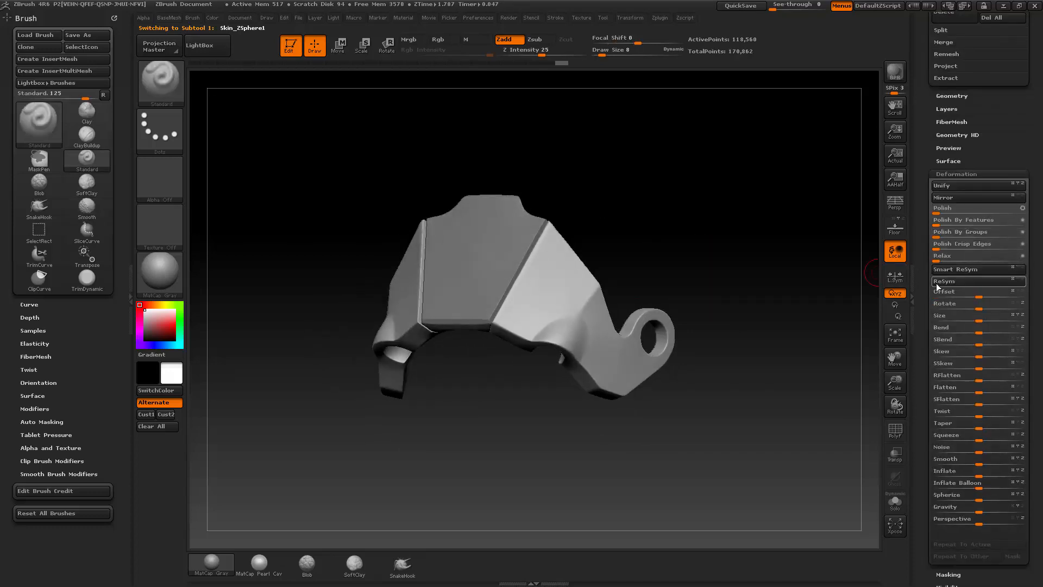
drag(981, 319, 998, 319)
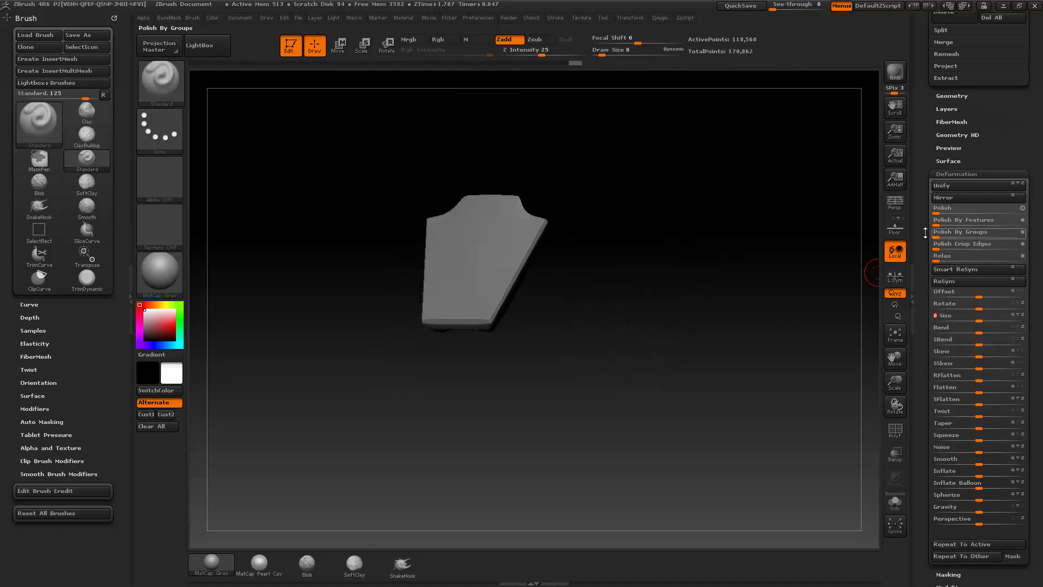
drag(927, 174, 922, 72)
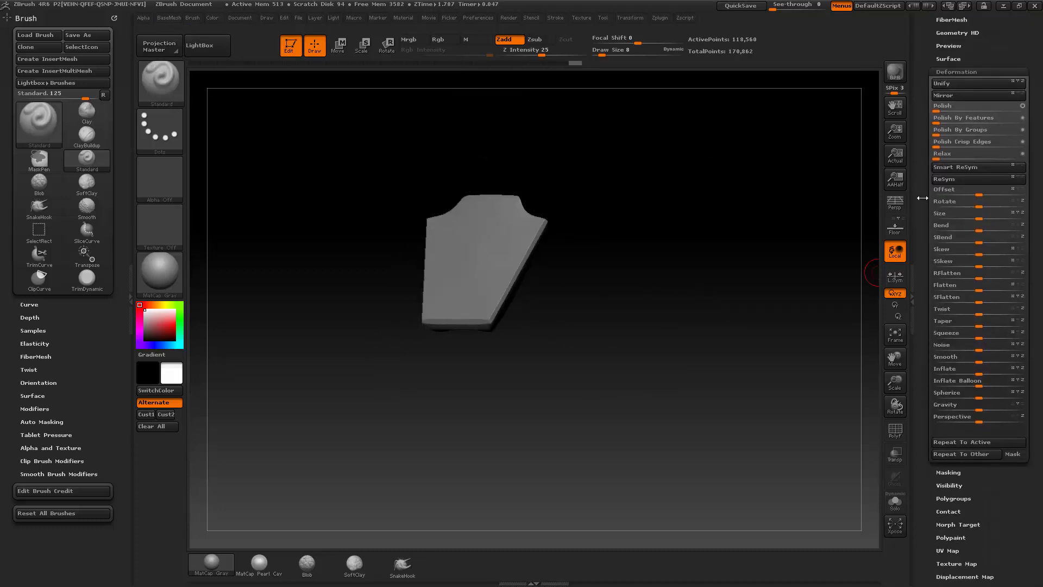
click(959, 454)
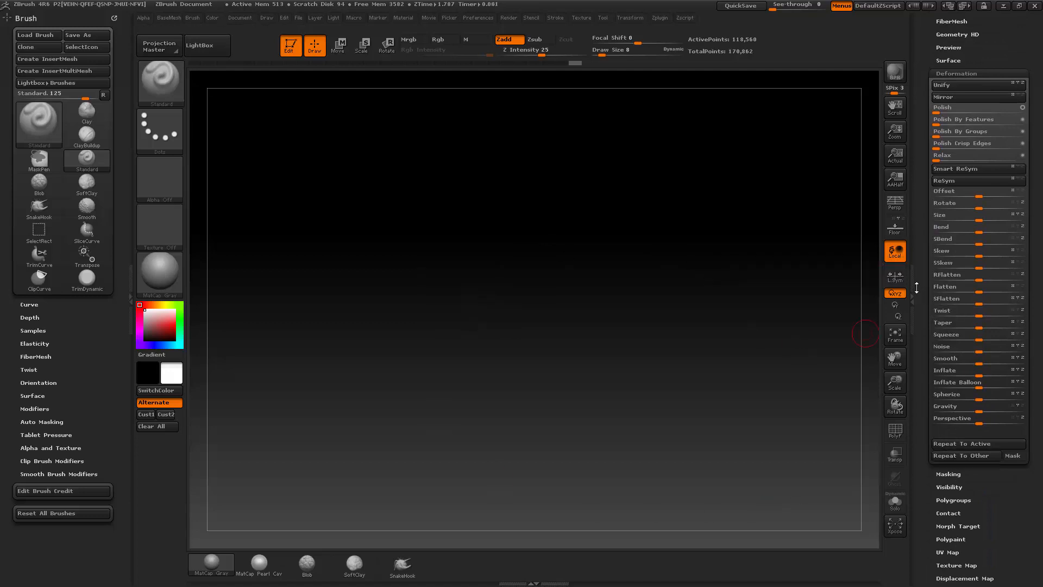
drag(916, 288, 925, 544)
key(bracketleft)
key(bracketleft)
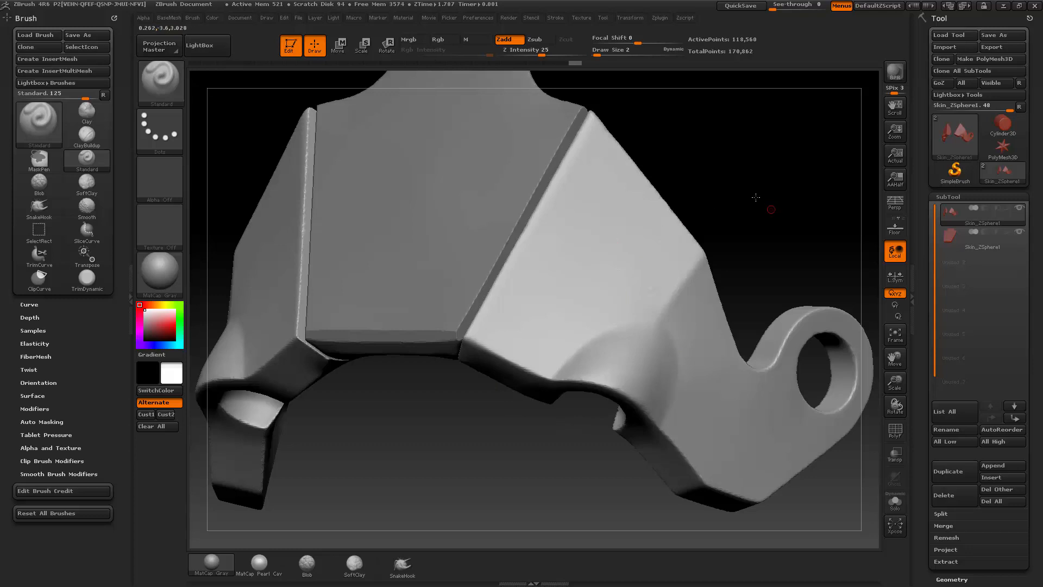
alt+drag(755, 198, 731, 205)
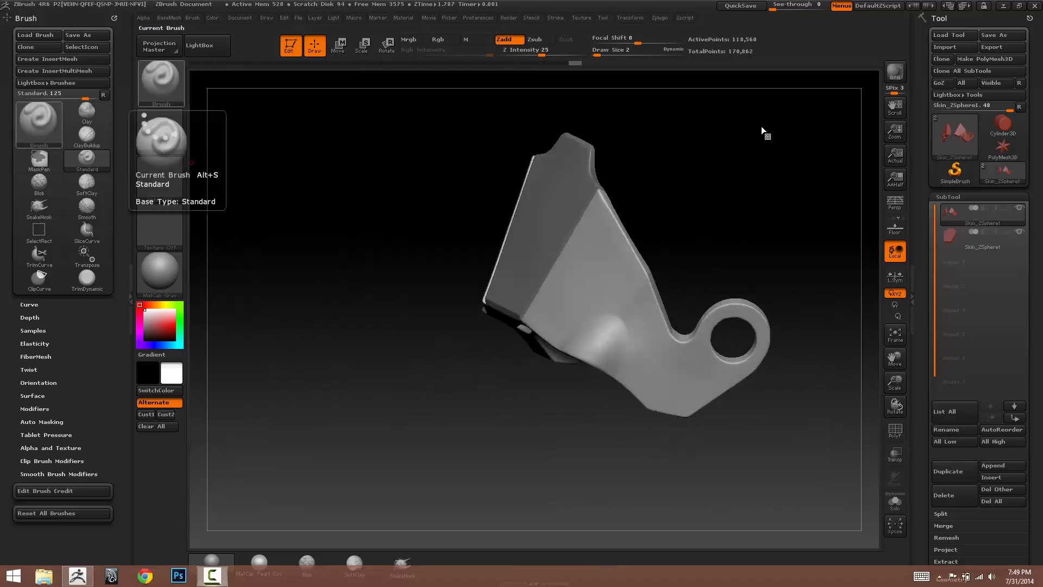
mouse_move(707, 247)
mouse_down()
mouse_move(733, 191)
mouse_move(768, 237)
mouse_move(720, 231)
mouse_move(721, 253)
mouse_move(693, 270)
mouse_move(733, 299)
mouse_move(695, 308)
mouse_up()
drag(924, 323, 925, 182)
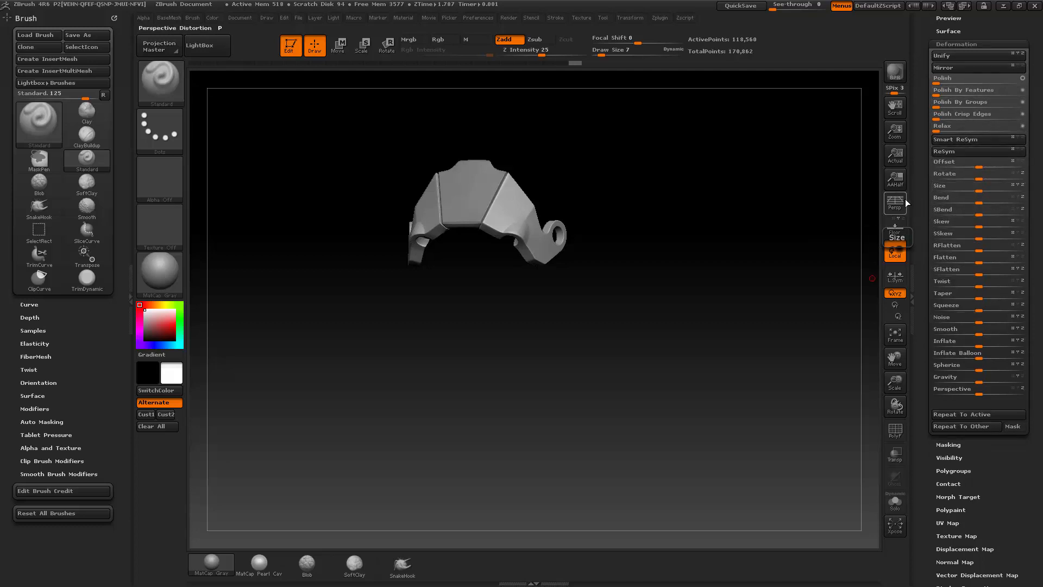
drag(926, 276, 921, 490)
Step: Set Draw Size to 5, make the forehead plate the active subtool and isolate it with Solo
key(s)
click(648, 273)
mouse_move(681, 293)
alt+mouse_down()
mouse_move(671, 211)
mouse_move(701, 233)
mouse_move(666, 228)
alt+mouse_up()
key(s)
click(696, 234)
key(bracketleft)
alt+click(513, 202)
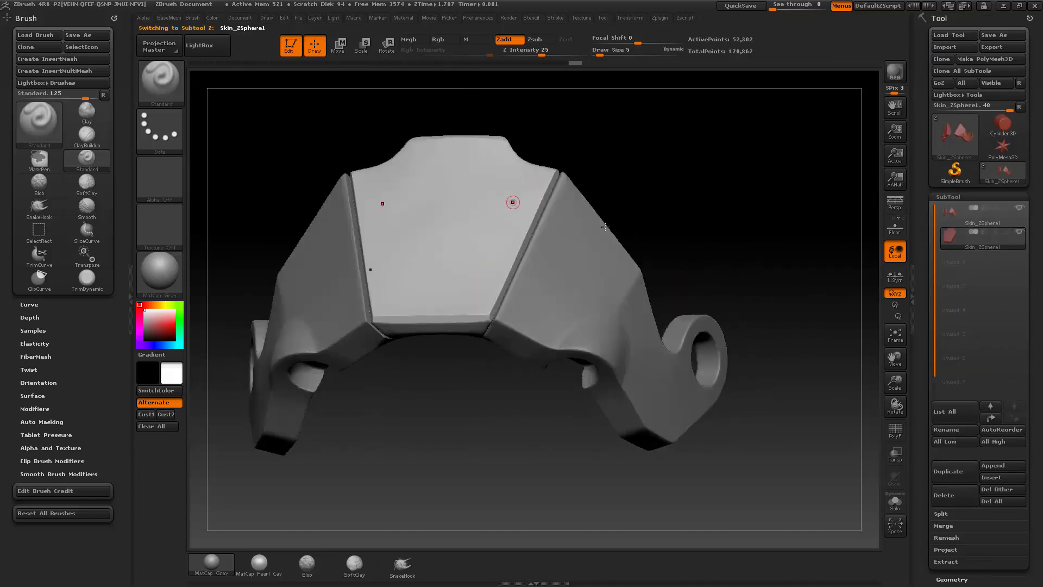
click(900, 502)
Step: Remesh the isolated forehead plate with DynaMesh at Resolution 2048, using the PolyFrame display to inspect its mesh density
alt+drag(792, 288, 832, 359)
key(b)
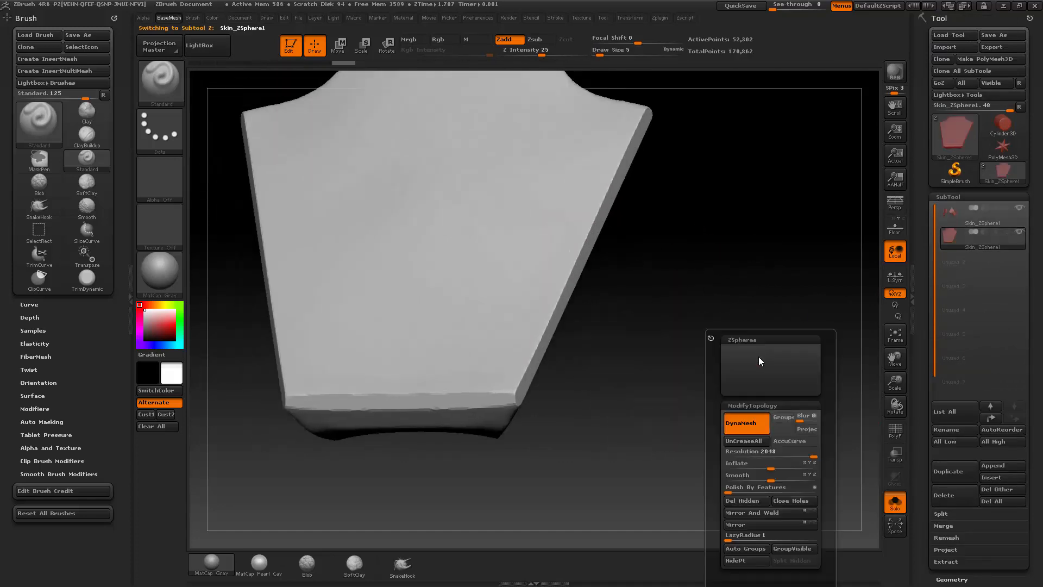
key(shift+f)
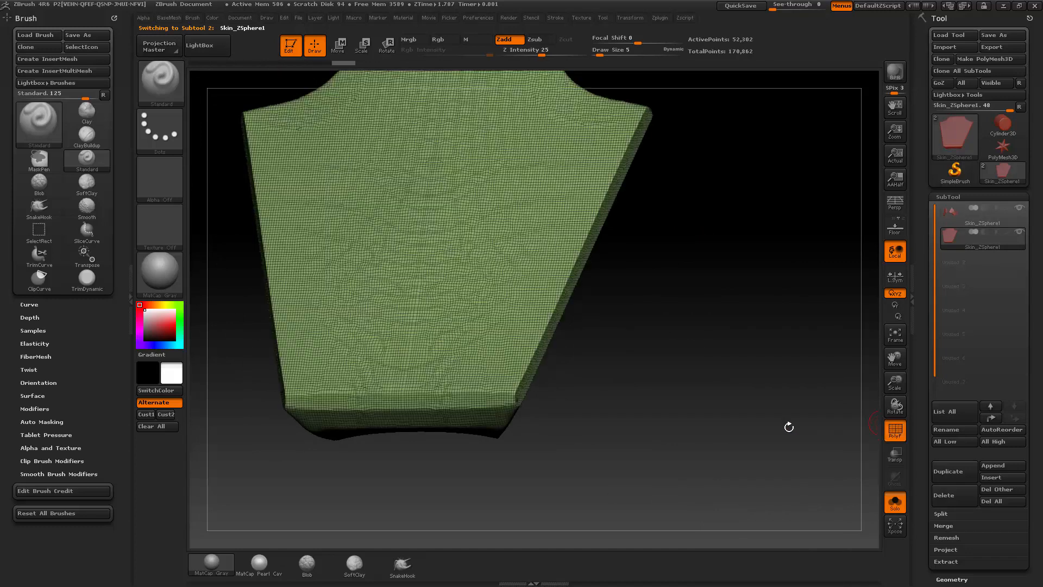
drag(636, 273, 611, 275)
key(b)
drag(699, 436, 678, 445)
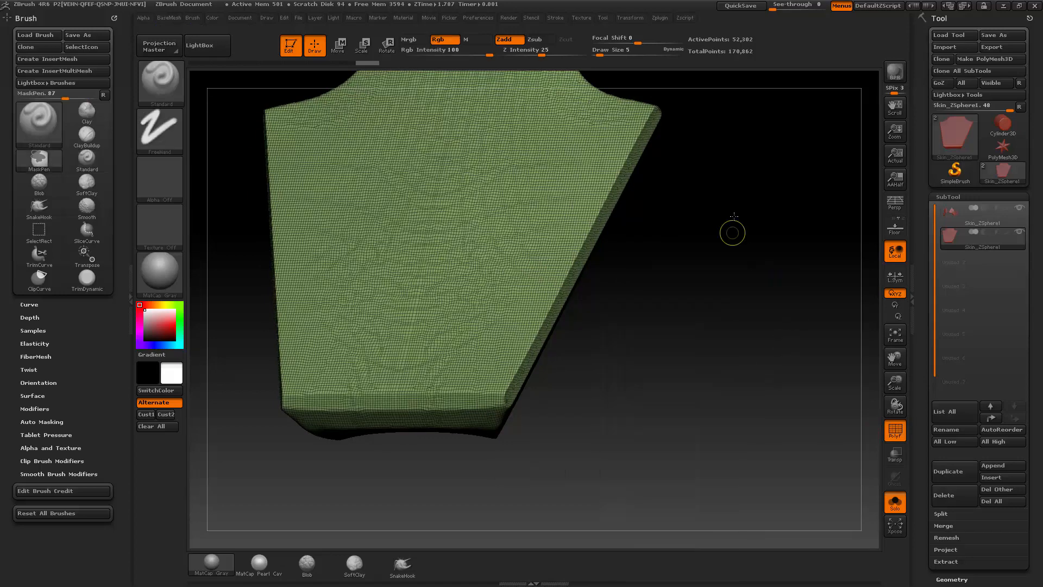
ctrl+drag(722, 389, 723, 395)
mouse_move(714, 352)
mouse_down()
mouse_move(750, 282)
mouse_move(842, 405)
mouse_move(785, 270)
mouse_move(772, 344)
mouse_move(767, 330)
mouse_move(701, 331)
mouse_up()
key(shift+f)
Step: Smooth the bevel along the curved shoulder of the plate's upper edge with the Smooth brush at Draw Size 6
key(s)
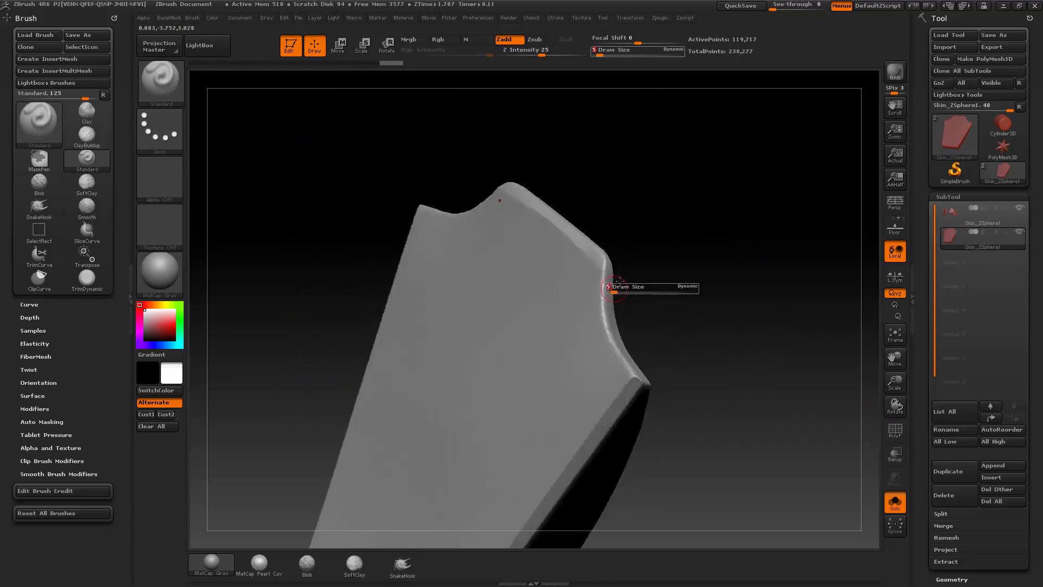
click(611, 289)
drag(633, 290, 660, 291)
shift+drag(594, 287, 596, 253)
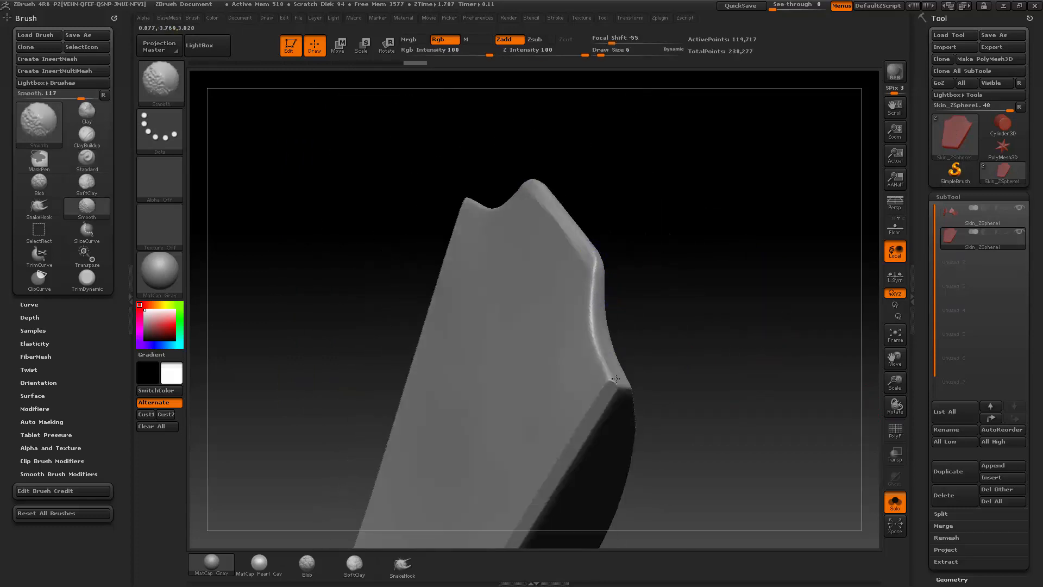
shift+drag(615, 379, 621, 383)
shift+drag(707, 304, 641, 276)
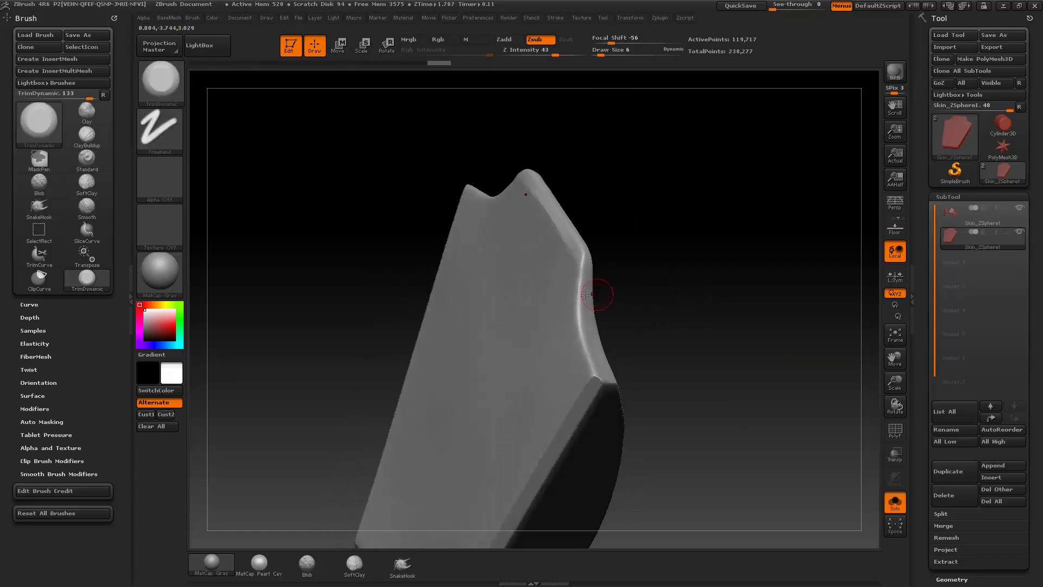
Step: Flatten the bevel along the curved shoulder of the plate's upper edge with TrimDynamic at Draw Size 7
key(s)
drag(580, 261, 582, 262)
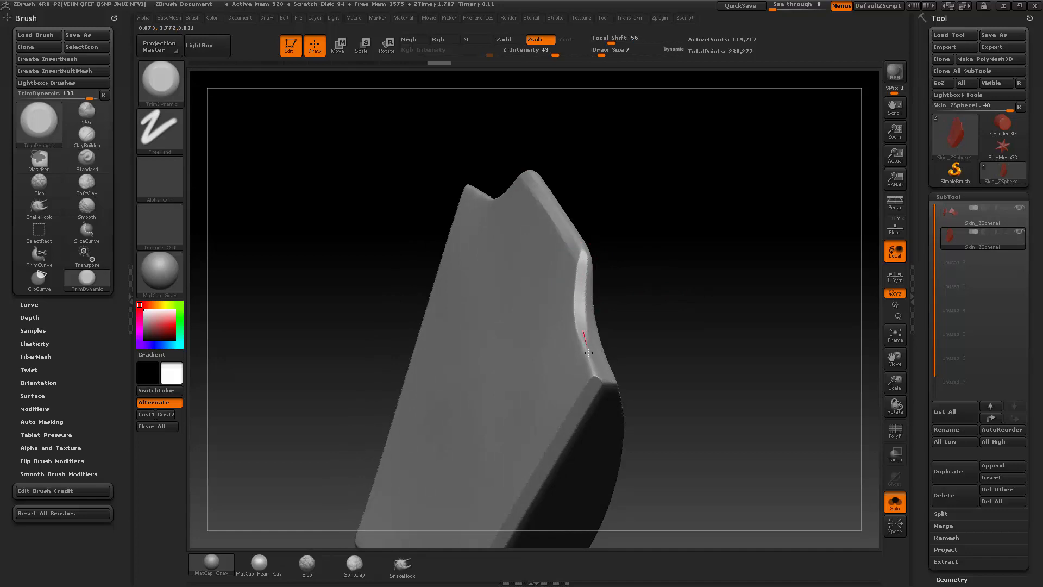
drag(689, 303, 708, 281)
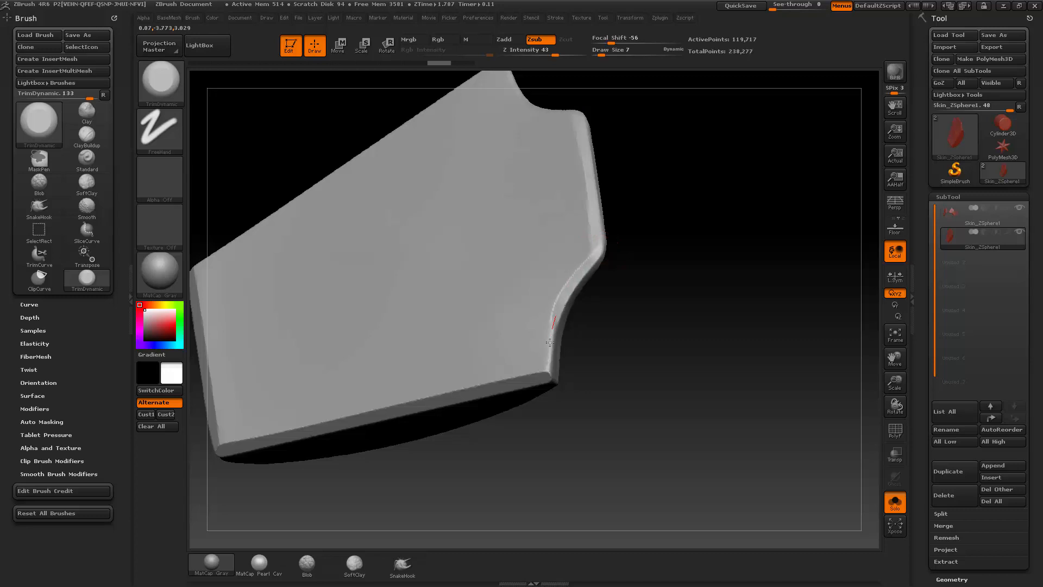
drag(656, 302, 609, 347)
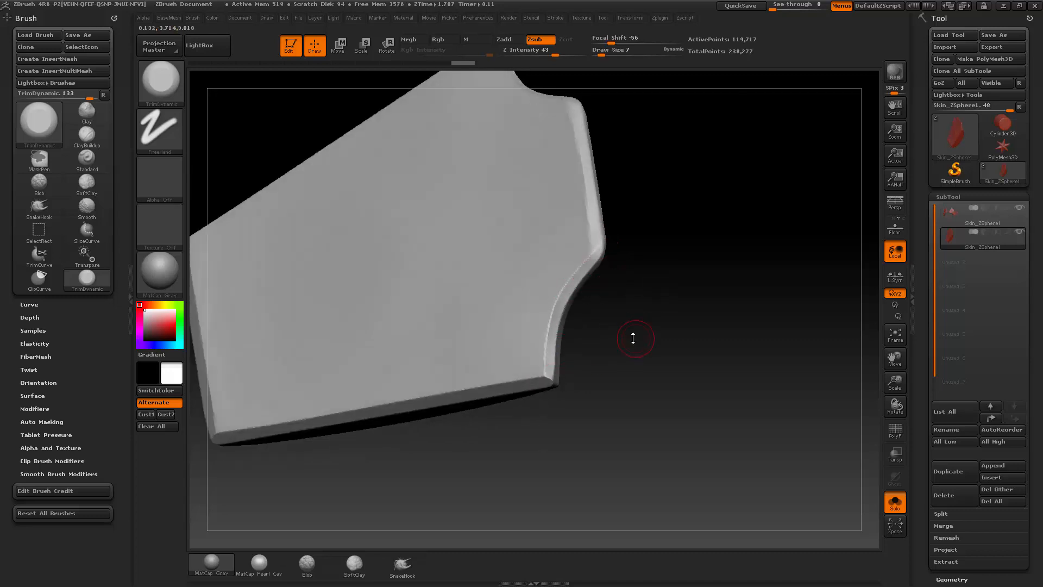
Step: Check the LazyMouse stroke settings and flatten the bevel along the straight middle section of the plate's upper edge with TrimDynamic
key(space)
click(555, 18)
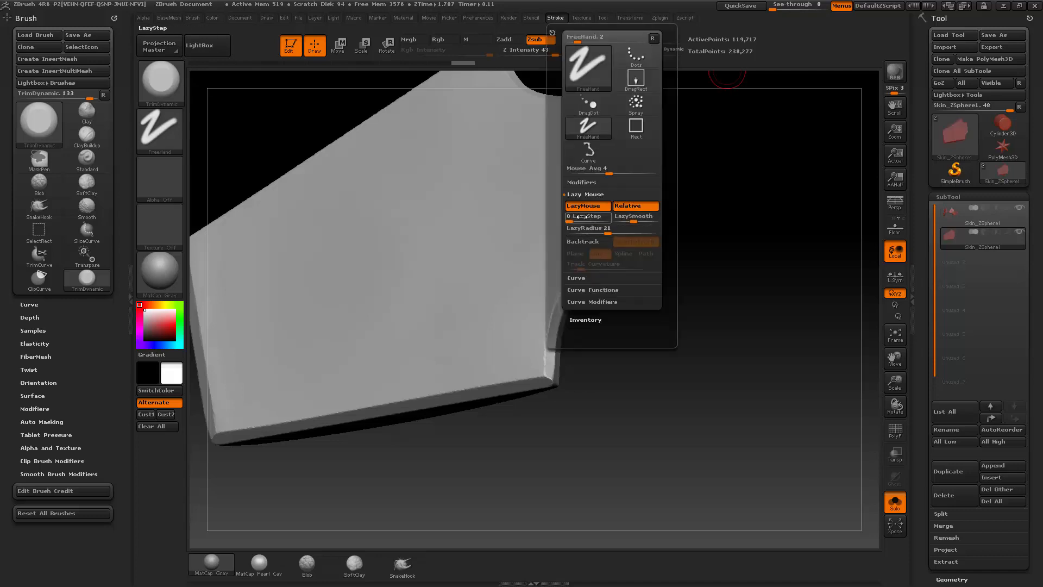
mouse_move(742, 262)
mouse_down()
mouse_move(693, 263)
mouse_move(634, 168)
mouse_move(576, 187)
mouse_move(589, 192)
mouse_up()
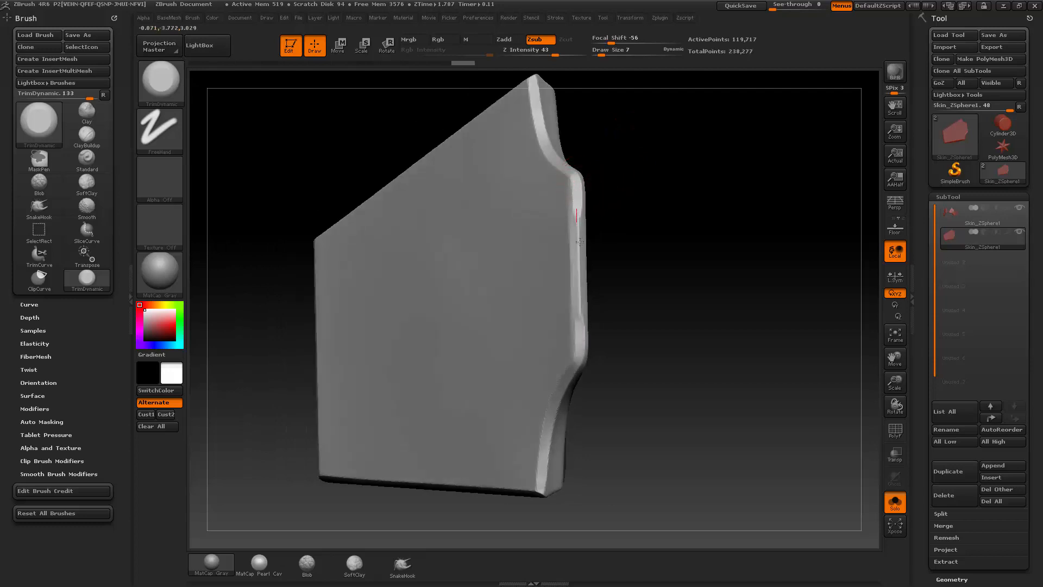
drag(605, 182, 571, 175)
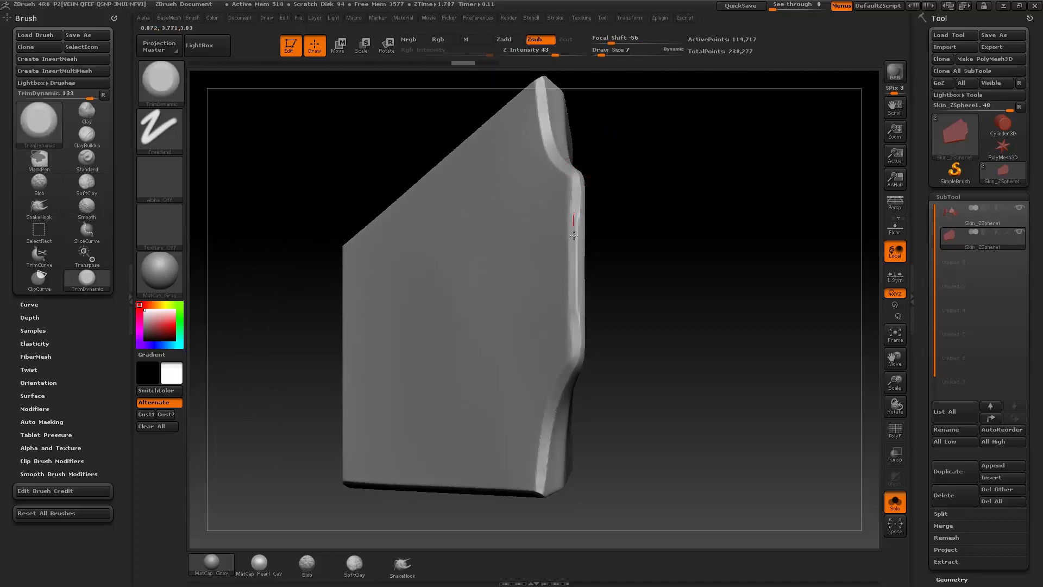
drag(630, 324, 687, 320)
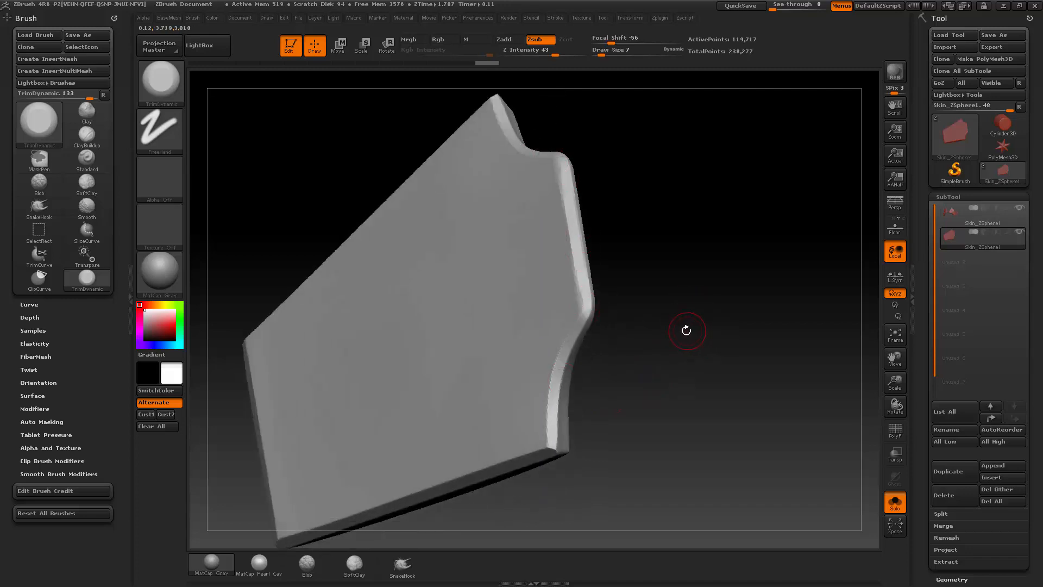
Step: Switch to the hPolish brush, adjust its Draw Size and polish along the curved shoulder of the plate's upper edge
key(b)
key(h)
key(p)
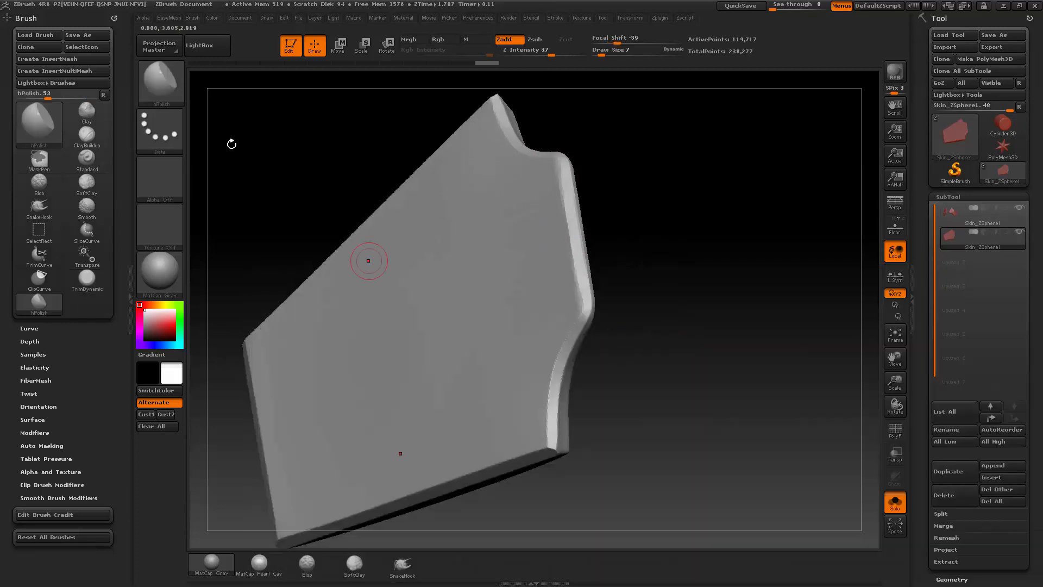
mouse_move(688, 226)
alt+mouse_down()
mouse_move(692, 240)
mouse_move(684, 235)
alt+mouse_up()
key(s)
click(641, 261)
mouse_move(644, 289)
mouse_down()
mouse_move(657, 219)
mouse_move(661, 287)
mouse_up()
mouse_move(654, 223)
mouse_down()
mouse_move(696, 259)
mouse_move(699, 324)
mouse_move(607, 383)
mouse_move(688, 330)
mouse_move(683, 361)
mouse_move(595, 410)
mouse_up()
Step: Flatten the bevel of the plate's slanted side edge near its upper corner with TrimDynamic at Draw Size 5
key(b)
key(t)
key(d)
drag(652, 437, 654, 375)
drag(680, 345, 656, 358)
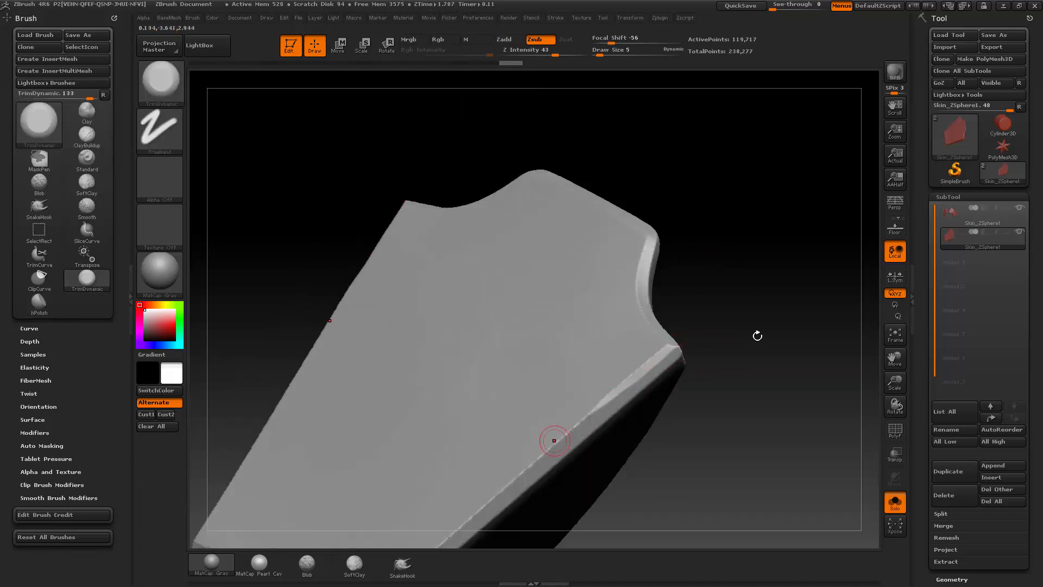
drag(748, 340, 664, 362)
Step: Polish the slanted side edge's bevel near the plate's upper corner with hPolish at Draw Size 7
key(b)
key(h)
key(p)
key(s)
drag(672, 355, 639, 383)
drag(703, 330, 689, 322)
drag(670, 348, 623, 383)
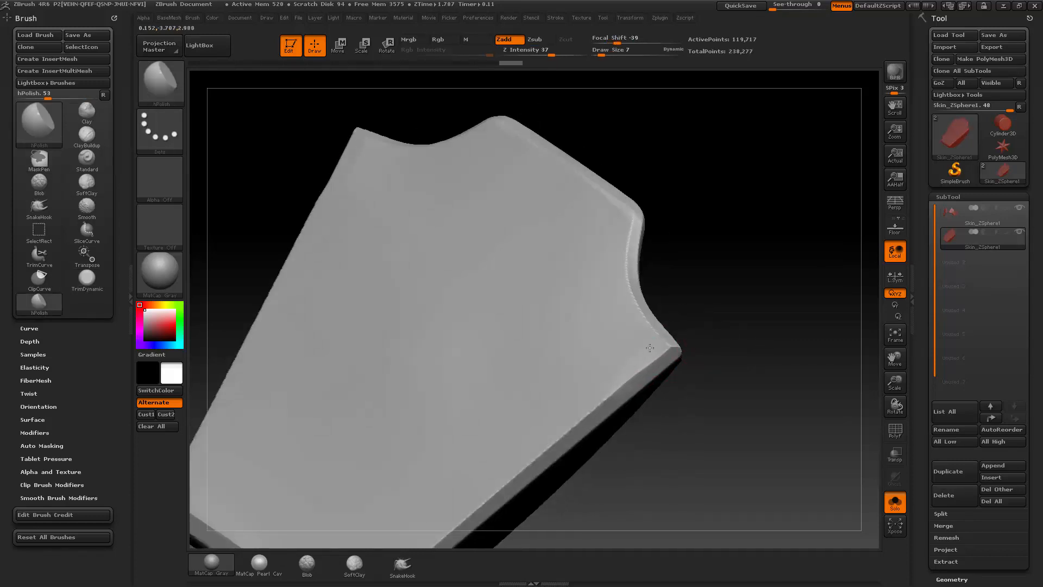
mouse_move(683, 351)
mouse_down()
mouse_move(675, 354)
mouse_move(715, 361)
mouse_up()
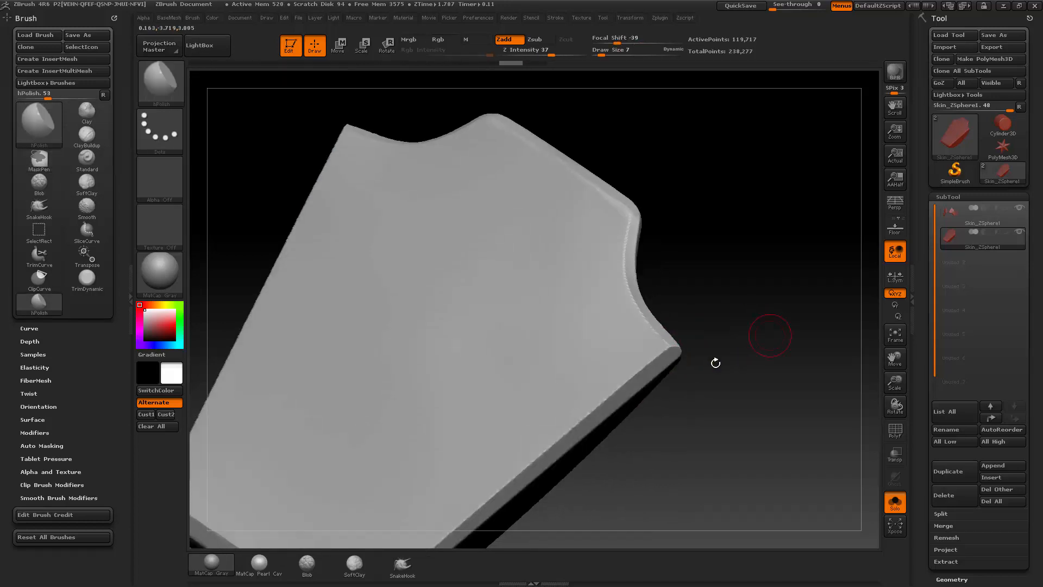
Step: Review the hPolish brush's Samples, Surface and Modifiers settings
click(34, 354)
drag(6, 423, 14, 364)
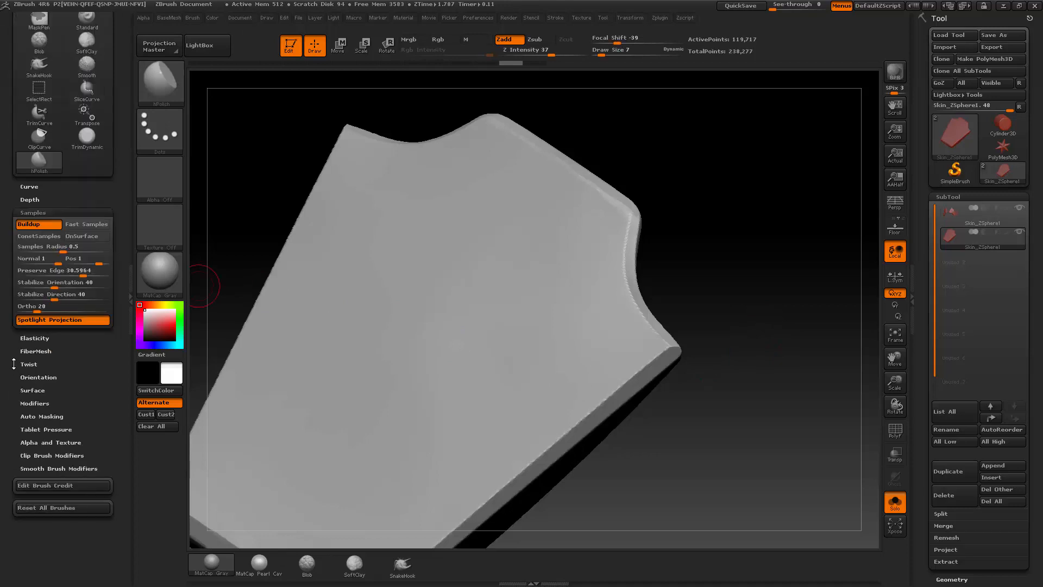
scroll(56, 99, up, 3)
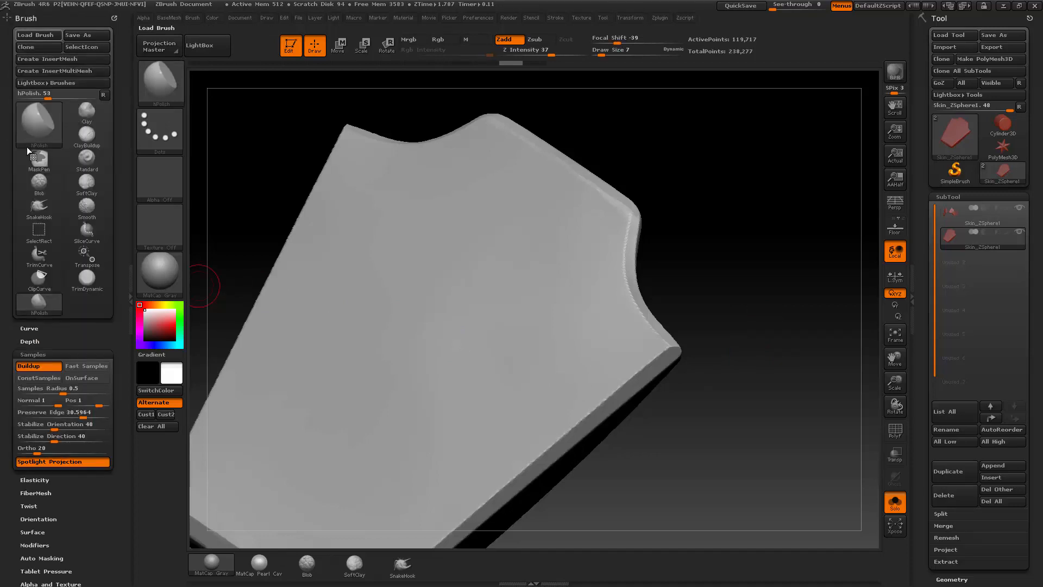
scroll(33, 163, down, 4)
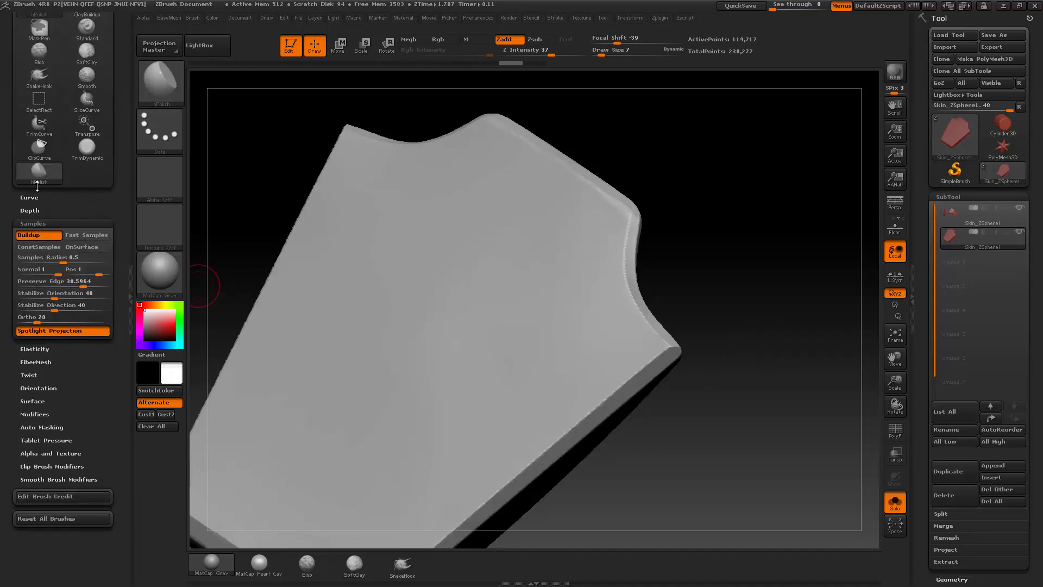
click(32, 401)
click(40, 401)
click(33, 416)
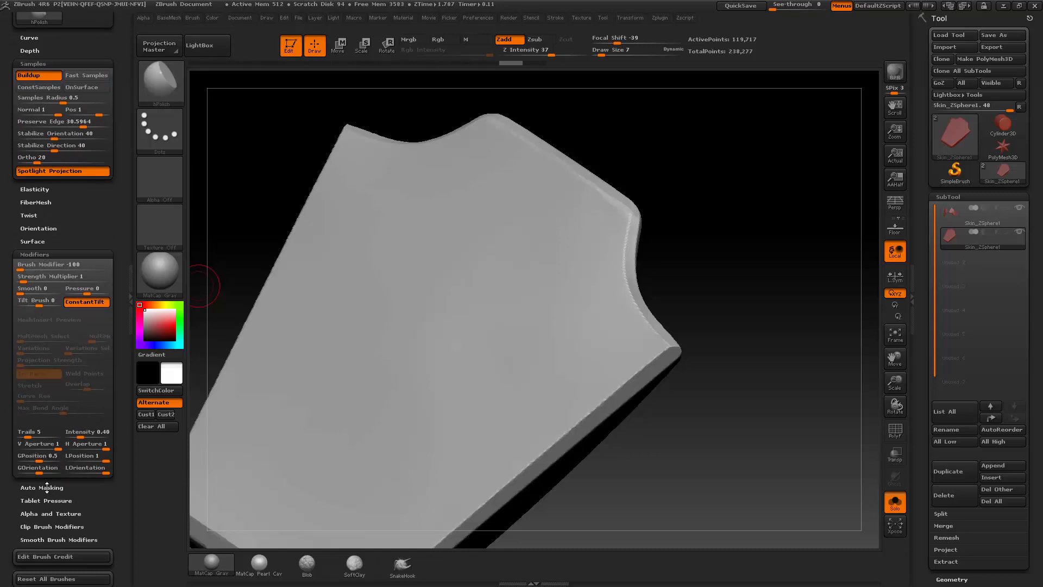
drag(2, 211, 3, 263)
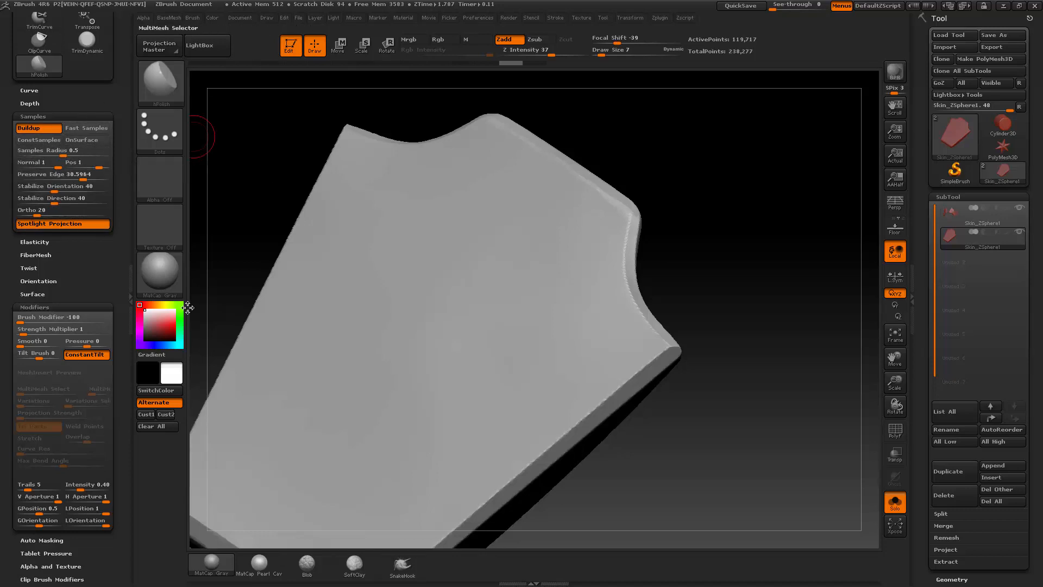
Step: Load the TrimSmoothBorder brush from the Trim folder of LightBox's brush library
drag(707, 236, 668, 267)
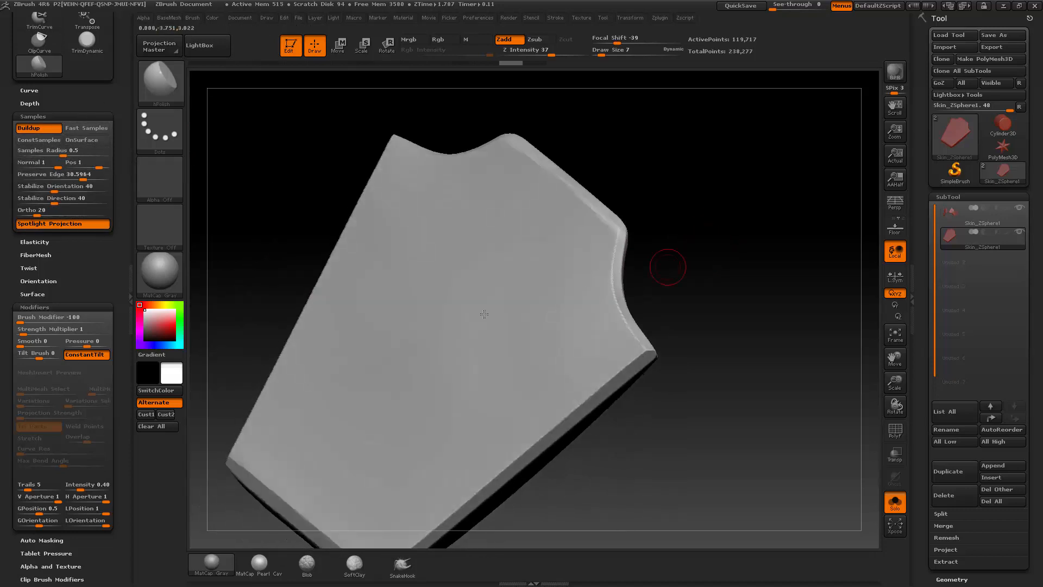
drag(652, 163, 574, 188)
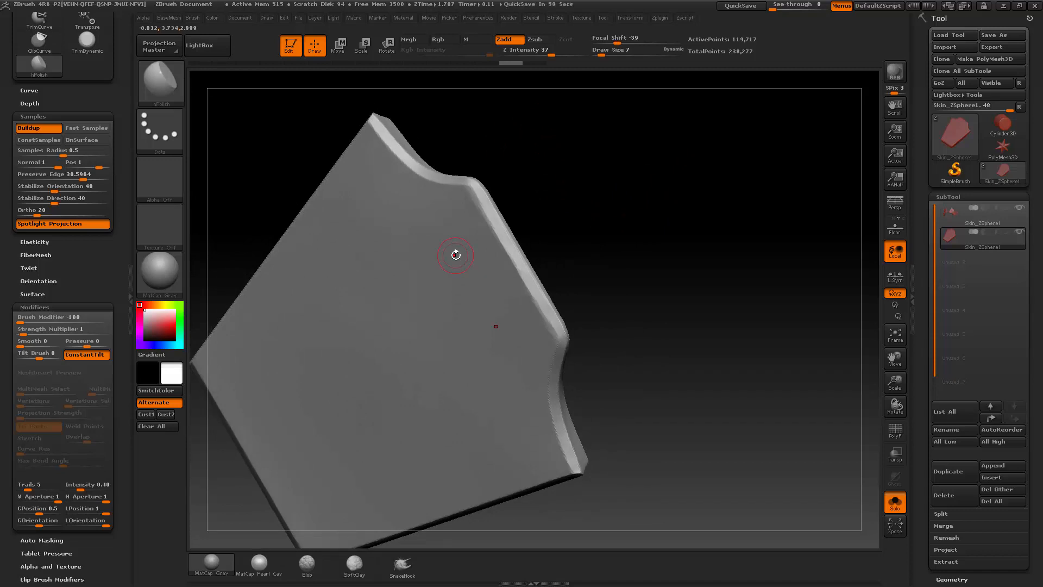
drag(629, 212, 645, 186)
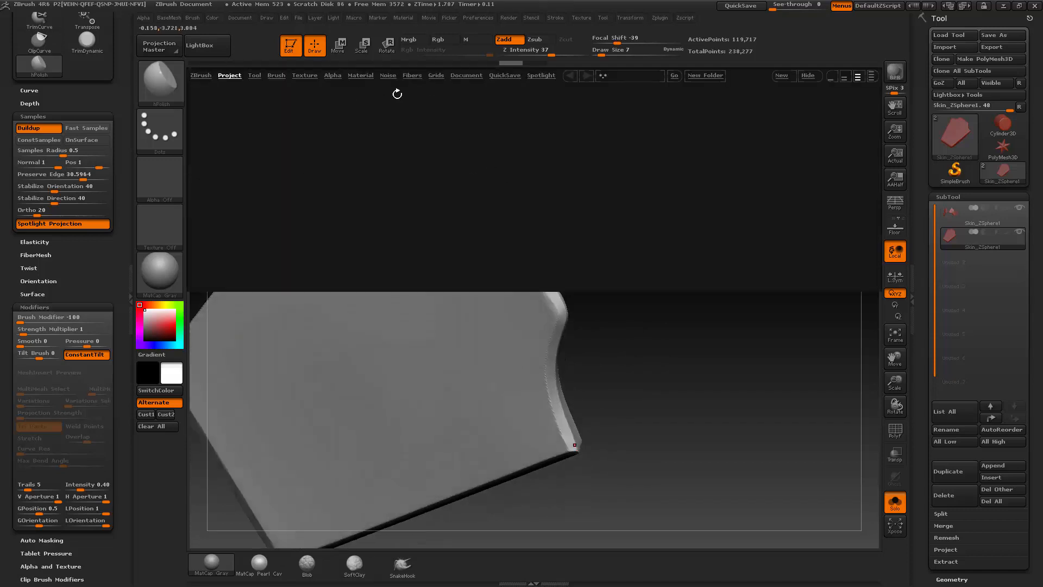
click(276, 75)
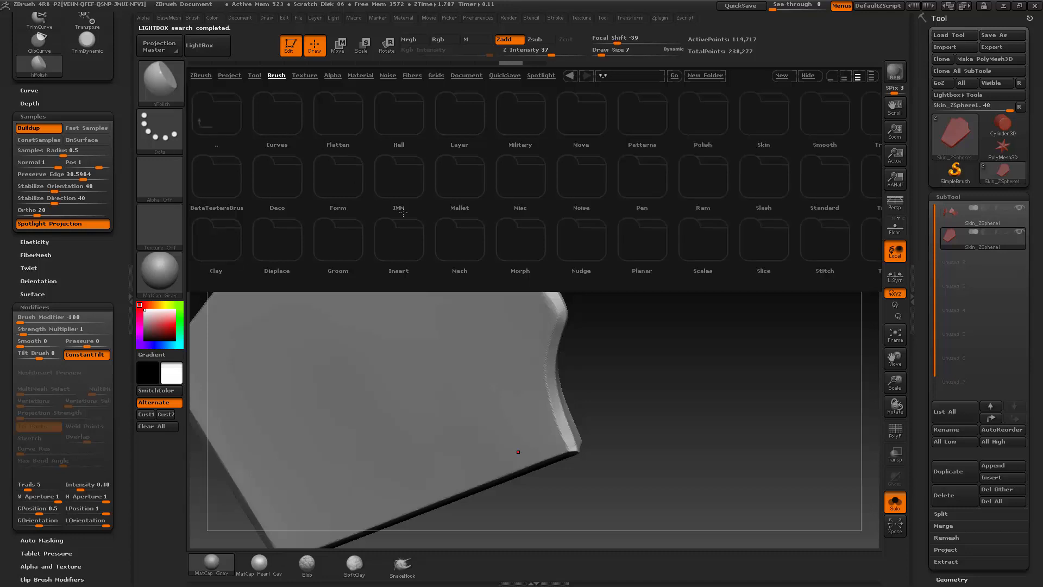
click(858, 79)
click(696, 307)
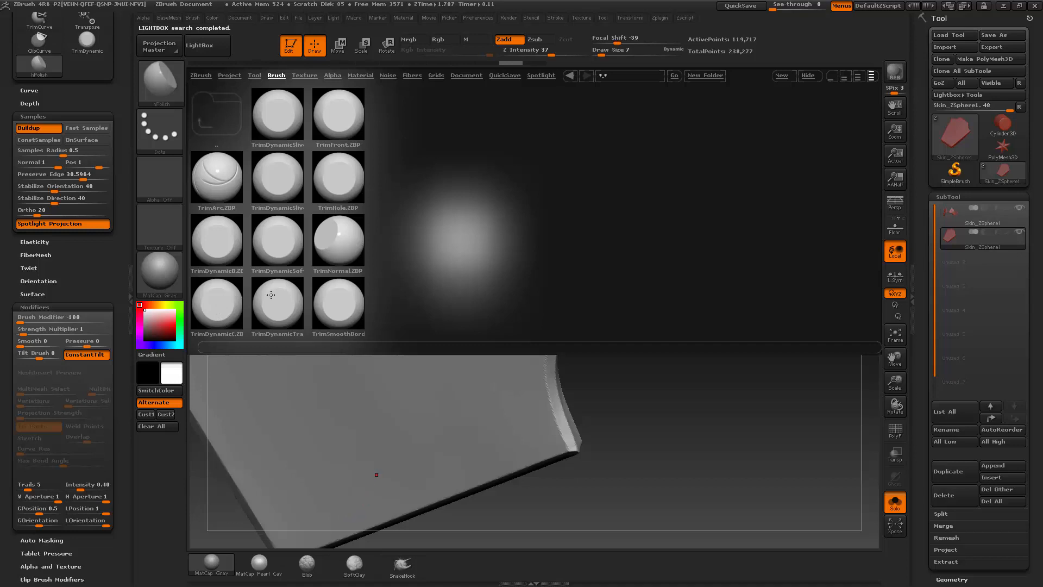
double_click(338, 305)
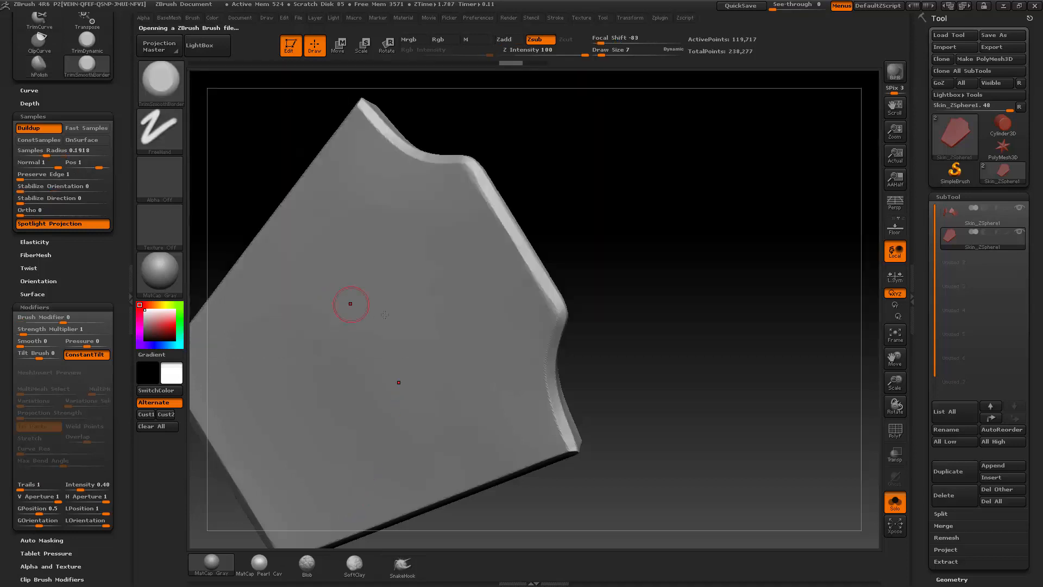
Step: Try TrimSmoothBorder at Draw Size 20 along the plate's upper edge and undo the strokes
drag(522, 302, 484, 191)
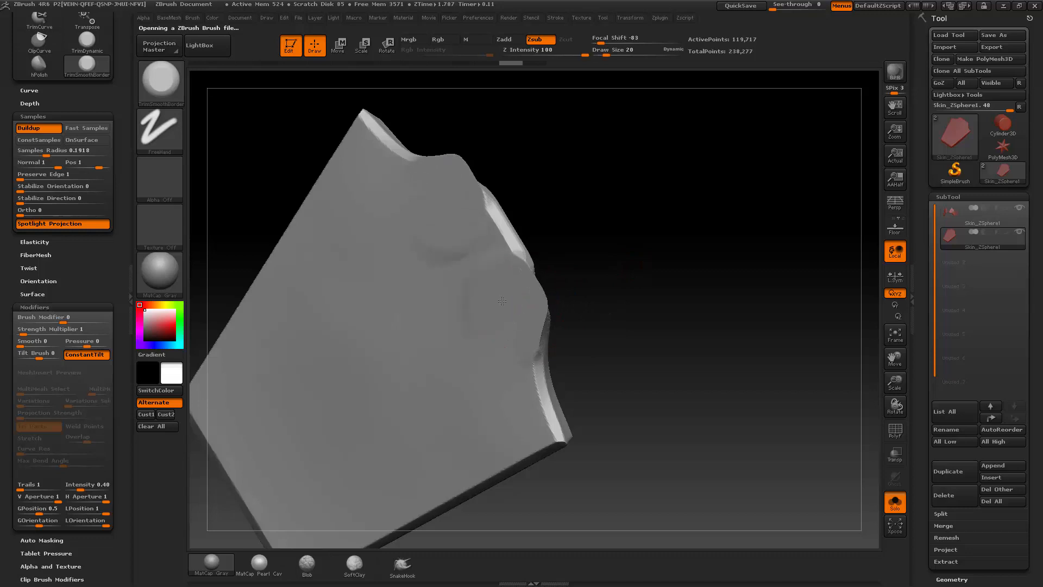
key(ctrl+z)
mouse_move(599, 243)
mouse_down()
mouse_move(610, 244)
mouse_move(573, 232)
mouse_up()
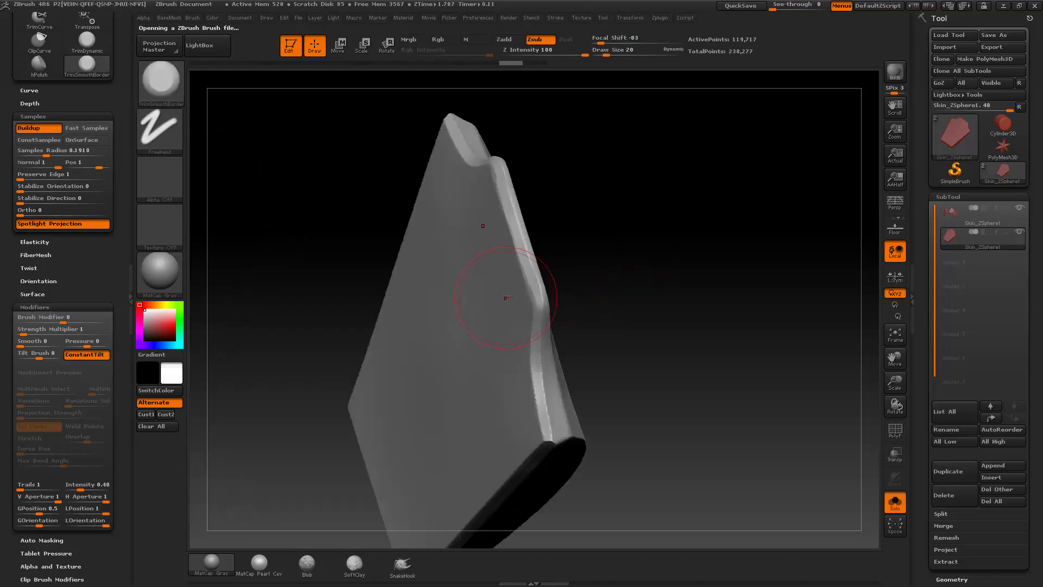
drag(520, 282, 537, 320)
drag(600, 272, 546, 272)
key(ctrl+z)
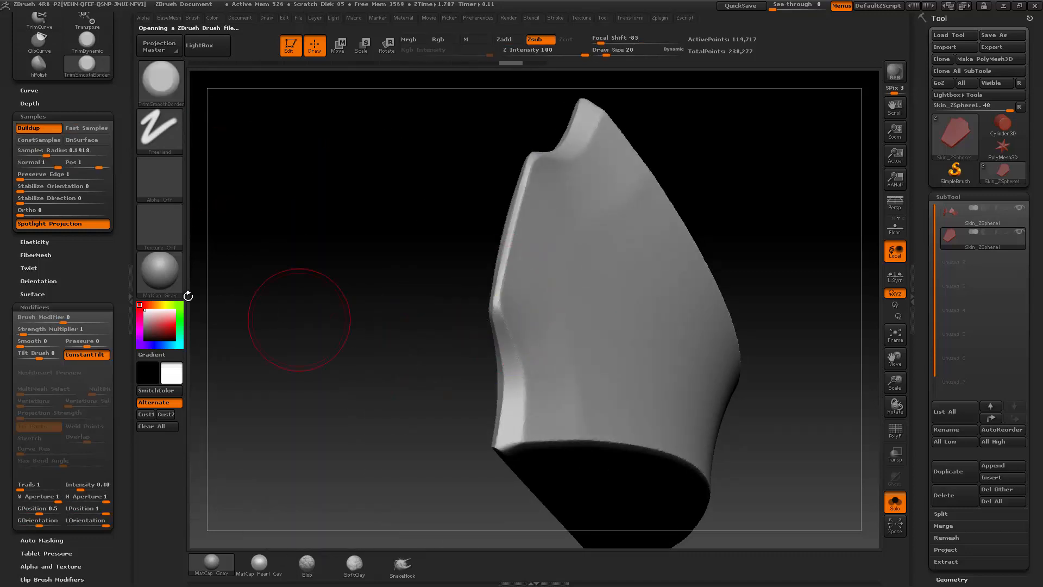
Step: Turn on BackfaceMask in the TrimSmoothBorder brush's Auto Masking settings
drag(79, 278, 80, 218)
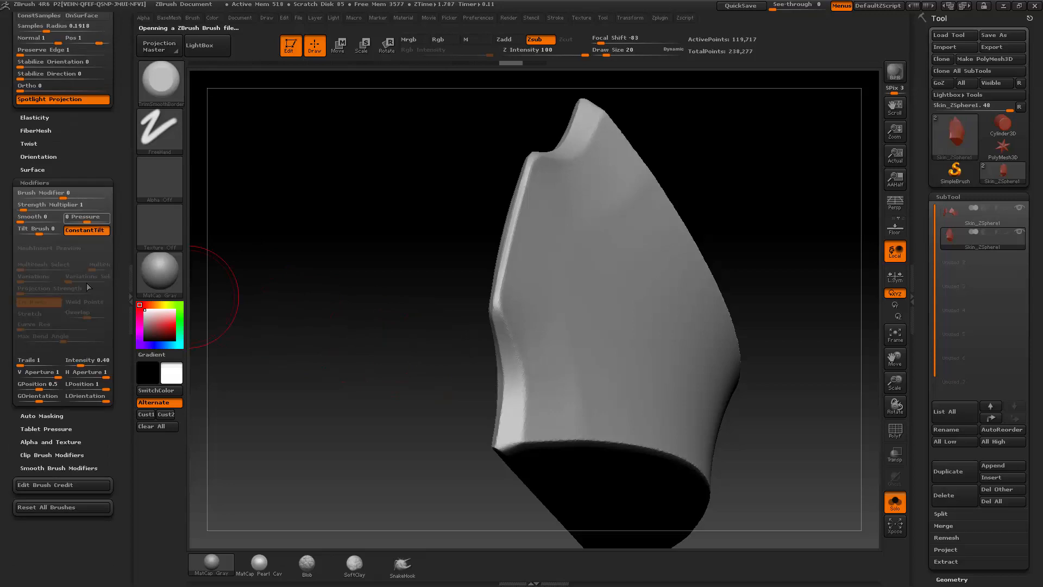
shift+click(42, 417)
shift+drag(57, 508, 57, 454)
click(41, 470)
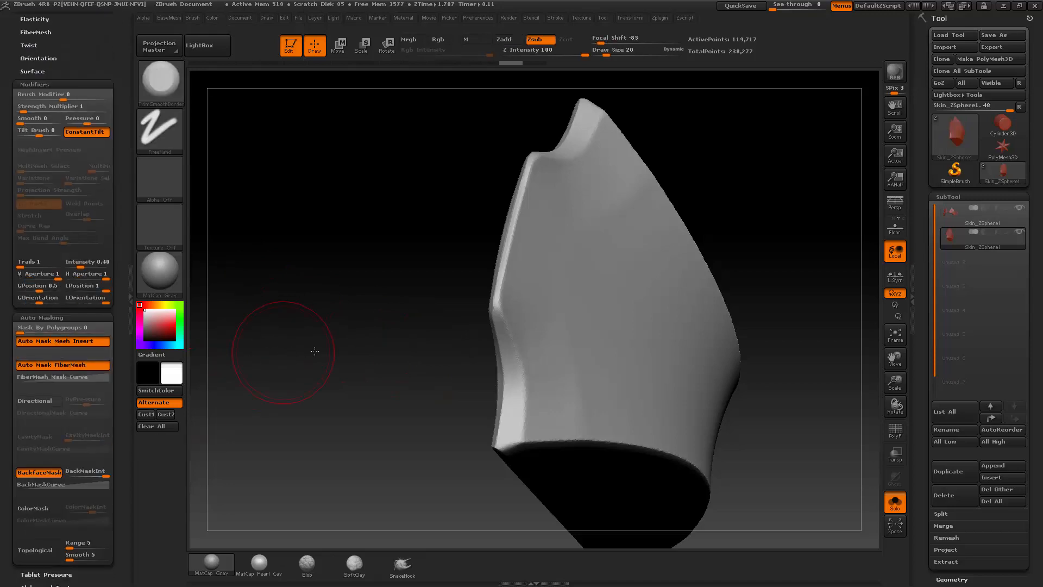
Step: Reduce TrimSmoothBorder's Draw Size to 14 and assign the square Alpha 28 to it
mouse_move(279, 344)
mouse_down()
mouse_move(594, 247)
mouse_move(570, 258)
mouse_move(560, 247)
mouse_move(526, 307)
mouse_up()
key([)
click(160, 180)
click(317, 186)
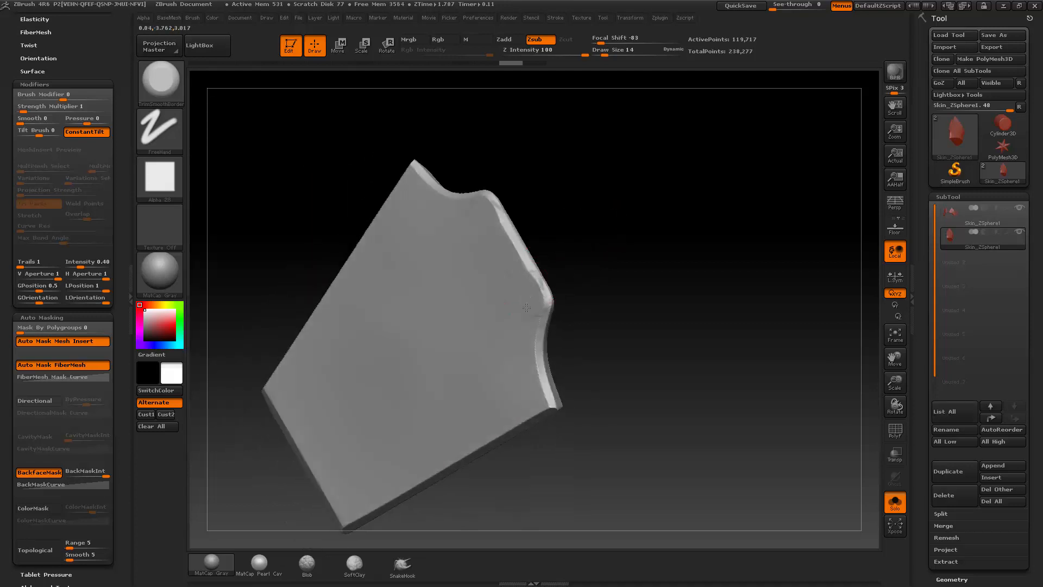
Step: Try trimming the plate's face and bevel beside the upper edge with TrimSmoothBorder and Alpha 28
mouse_move(482, 264)
mouse_down()
mouse_move(513, 302)
mouse_move(454, 220)
mouse_move(481, 309)
mouse_move(528, 312)
mouse_move(527, 369)
mouse_up()
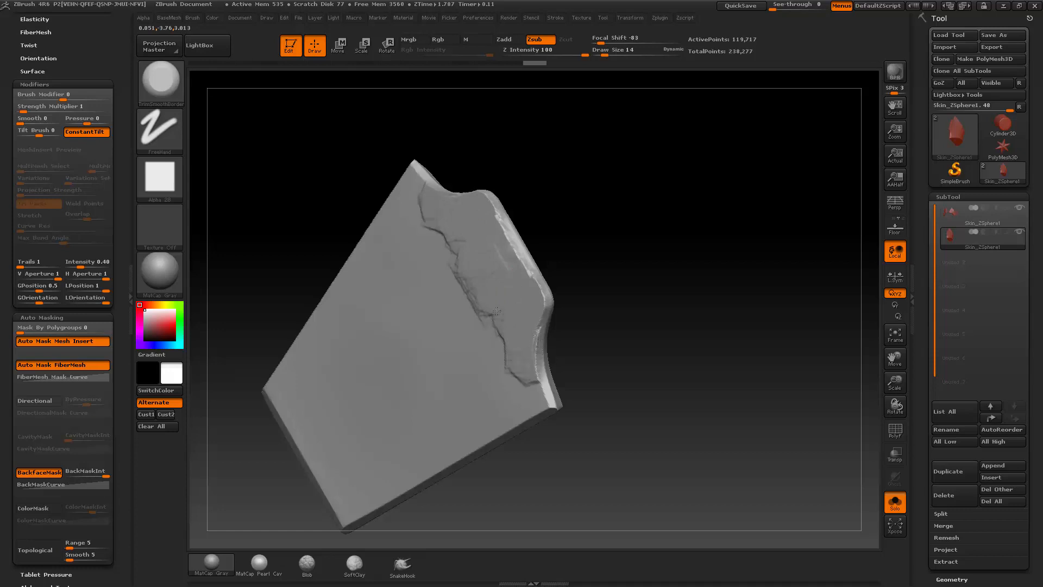
drag(440, 218, 506, 358)
drag(598, 311, 570, 302)
mouse_move(532, 345)
mouse_down()
mouse_move(528, 324)
mouse_move(530, 372)
mouse_up()
mouse_move(597, 320)
mouse_down()
mouse_move(563, 310)
mouse_move(516, 337)
mouse_move(503, 288)
mouse_move(513, 308)
mouse_move(505, 301)
mouse_up()
mouse_move(630, 286)
mouse_down()
mouse_move(530, 285)
mouse_move(655, 288)
mouse_move(636, 289)
mouse_up()
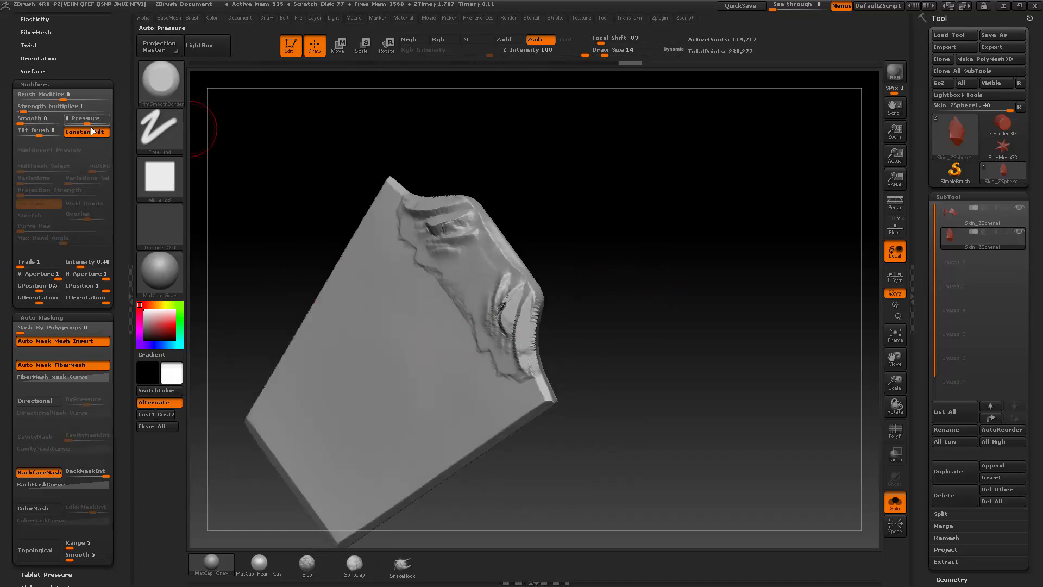
Step: Switch to hPolish and check its Modifiers, Auto Masking and Samples settings for comparison
key(b)
key(h)
key(p)
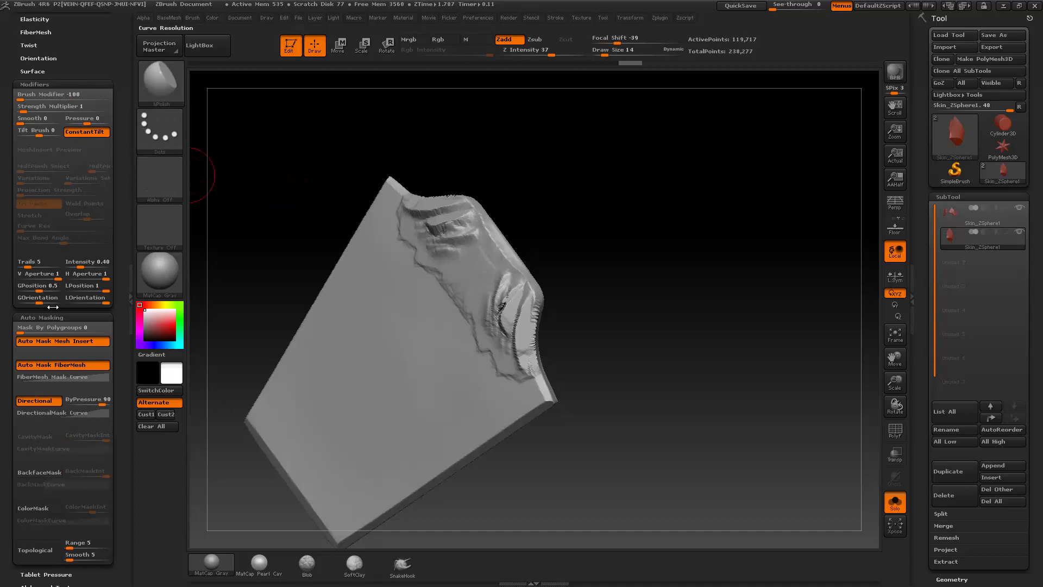
scroll(7, 313, up, 6)
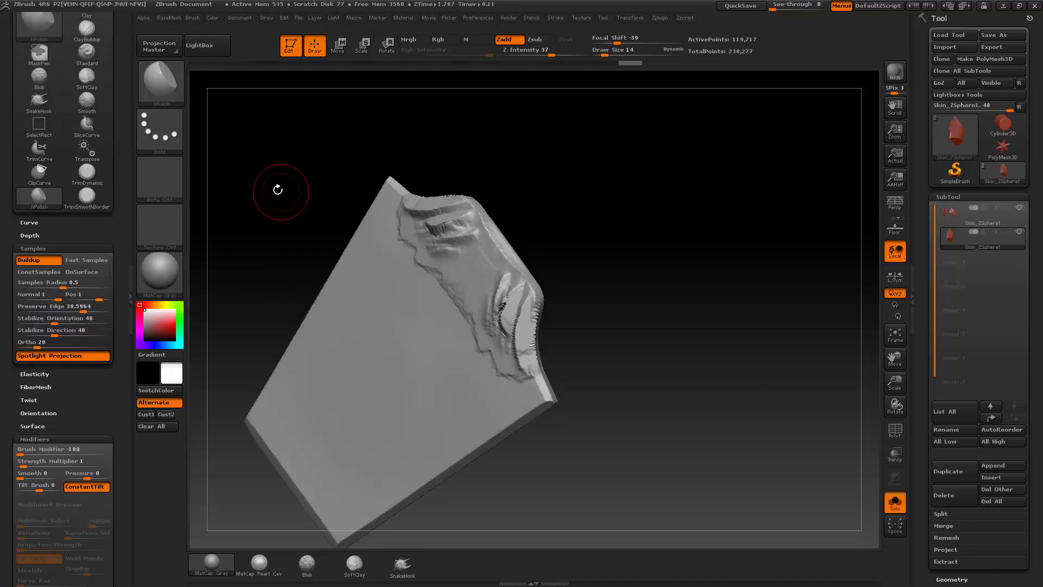
Step: Reselect TrimSmoothBorder and try further trimming strokes along the plate's upper edge
key(b)
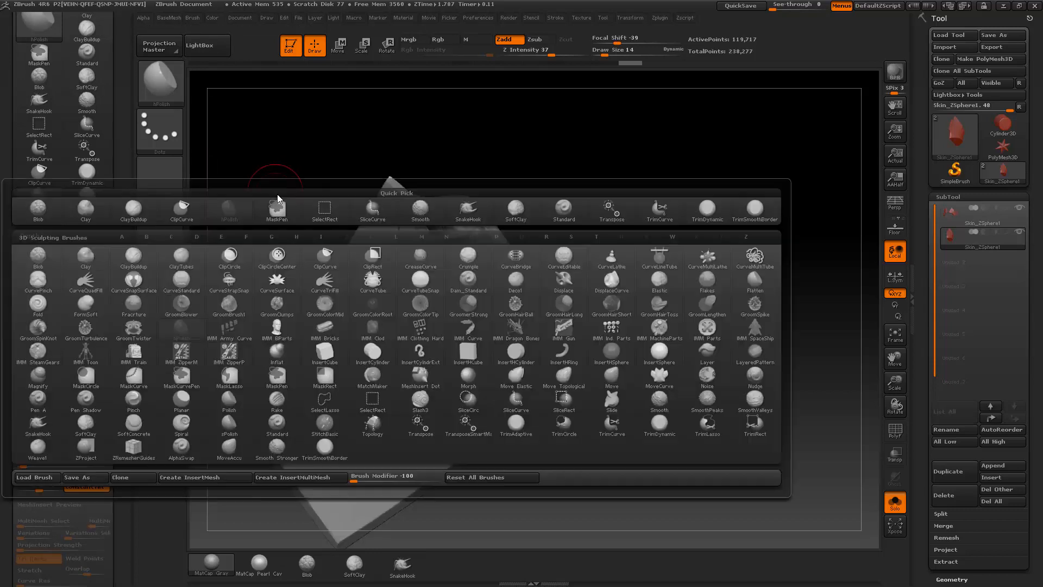
click(326, 448)
mouse_move(615, 242)
mouse_down()
mouse_move(596, 272)
mouse_move(473, 251)
mouse_move(489, 269)
mouse_up()
drag(548, 220, 534, 244)
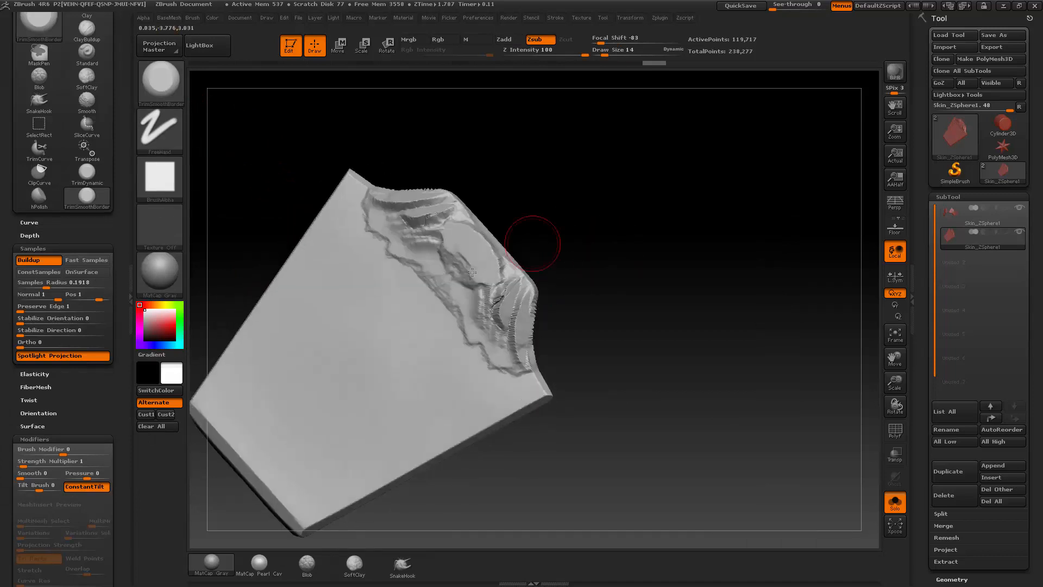
mouse_move(468, 255)
mouse_down()
mouse_move(457, 272)
mouse_move(476, 271)
mouse_move(456, 275)
mouse_move(481, 315)
mouse_up()
drag(581, 264, 545, 272)
drag(701, 267, 667, 269)
Step: Undo all TrimSmoothBorder strokes made beside the plate's upper edge
key(ctrl+z)
key(ctrl+z)
key(ctrl+z)
key(ctrl+z)
key(ctrl+z)
key(ctrl+z)
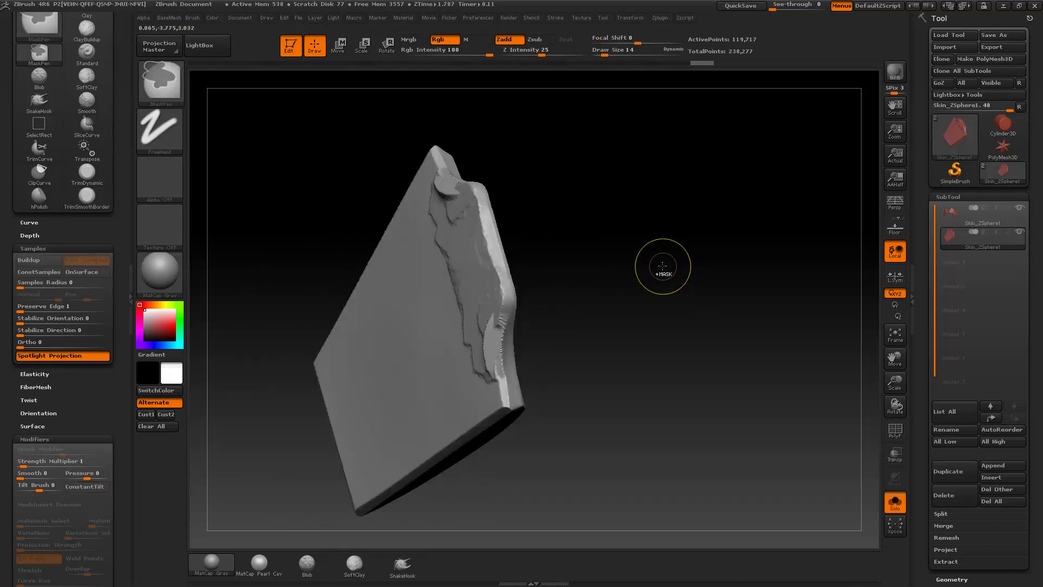
key(ctrl+z)
key(ctrl+z)
key(ctrl+z)
key(ctrl+z)
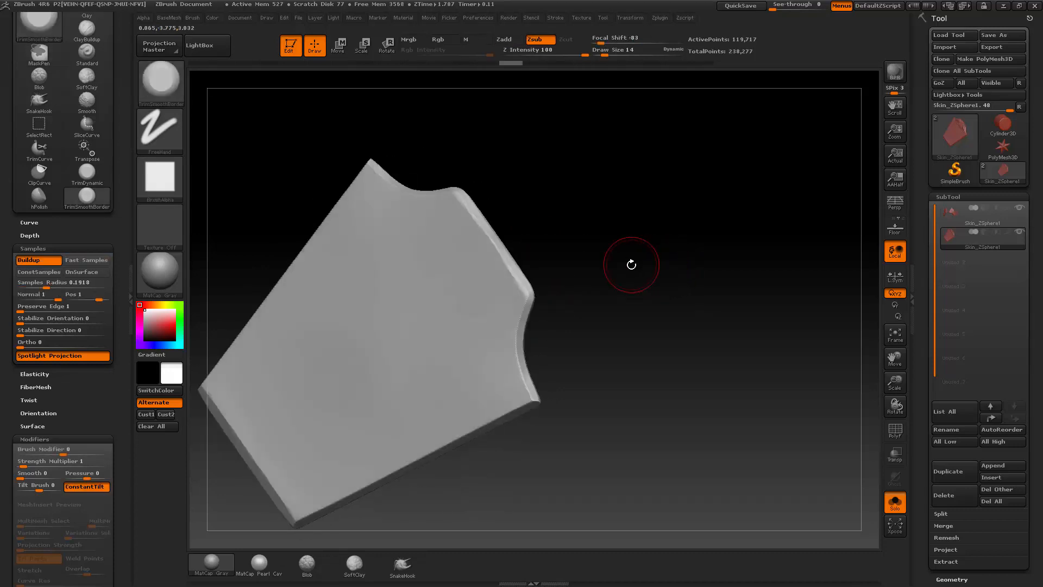
Step: Switch back to hPolish at Draw Size 7 and polish the concave bevel near the plate's upper corner
key(b)
key(h)
key(p)
mouse_move(640, 261)
mouse_down()
mouse_move(647, 275)
mouse_move(609, 269)
mouse_up()
click(155, 190)
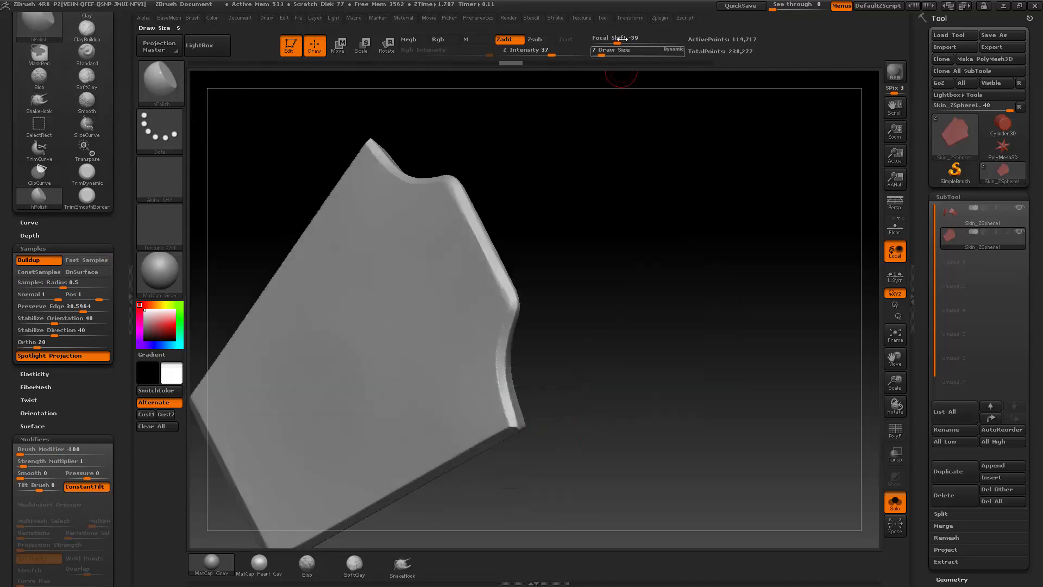
text(0)
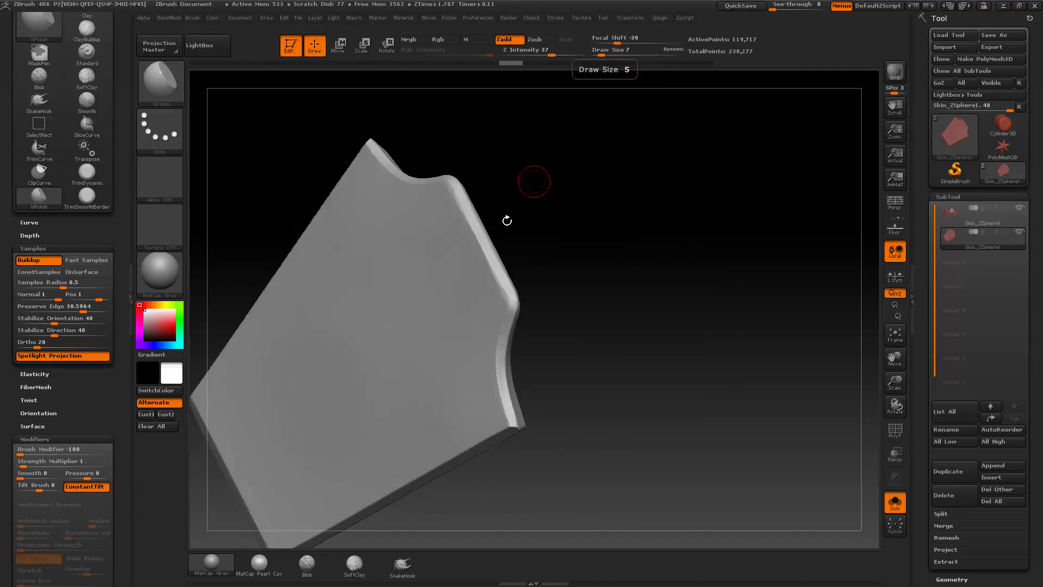
drag(506, 222, 491, 249)
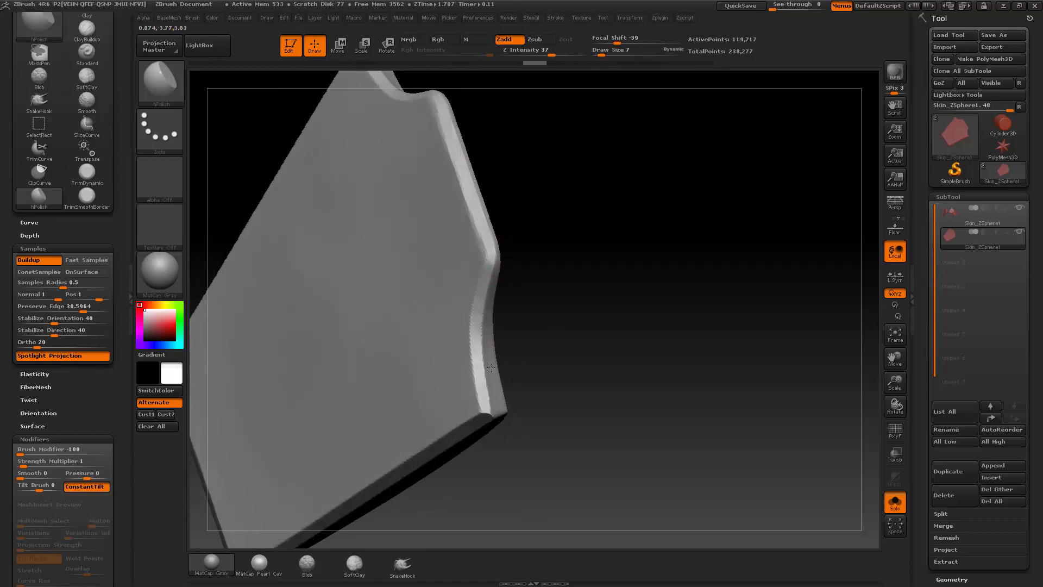
drag(491, 368, 524, 275)
Step: Enlarge the hPolish brush to Draw Size 10 and polish along the plate's short lower edge
drag(553, 351, 320, 379)
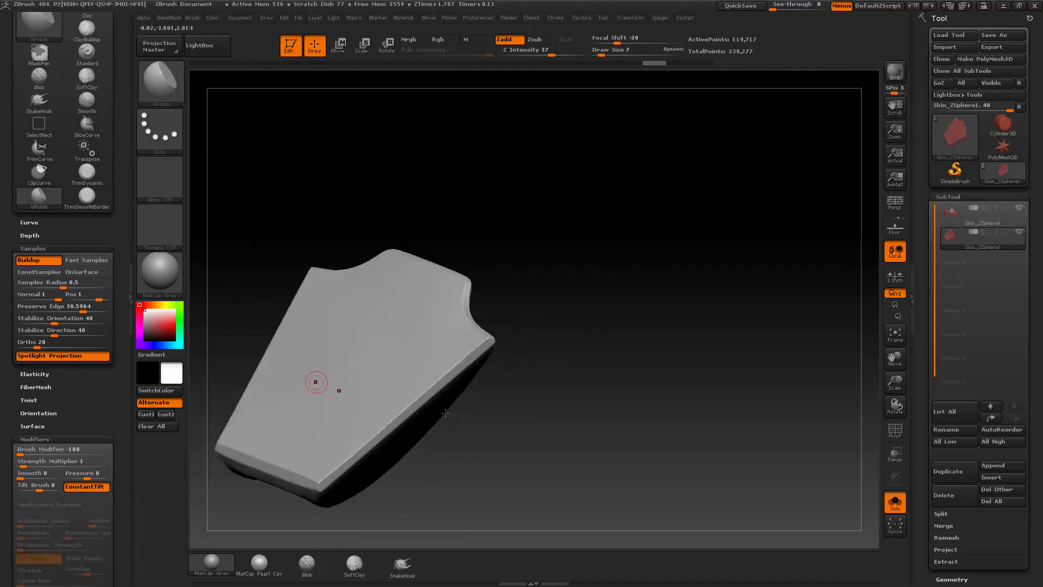
alt+drag(634, 340, 765, 343)
mouse_move(803, 377)
alt+mouse_down()
mouse_move(710, 219)
mouse_move(723, 294)
mouse_move(703, 254)
mouse_move(705, 266)
mouse_move(715, 247)
alt+mouse_up()
key(bracketright)
mouse_move(654, 284)
mouse_down()
mouse_move(663, 277)
mouse_move(647, 285)
mouse_up()
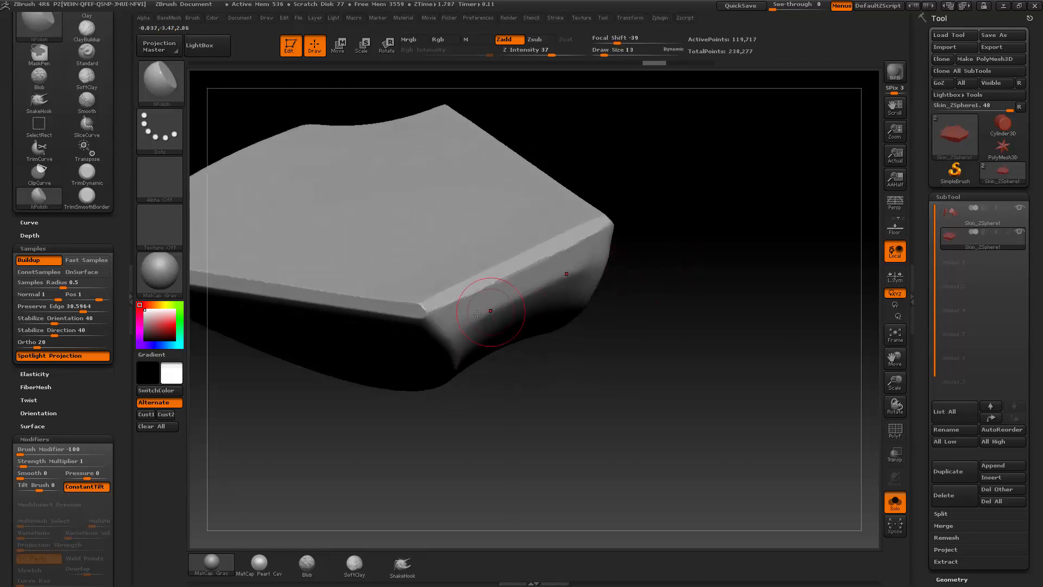
drag(636, 249, 512, 286)
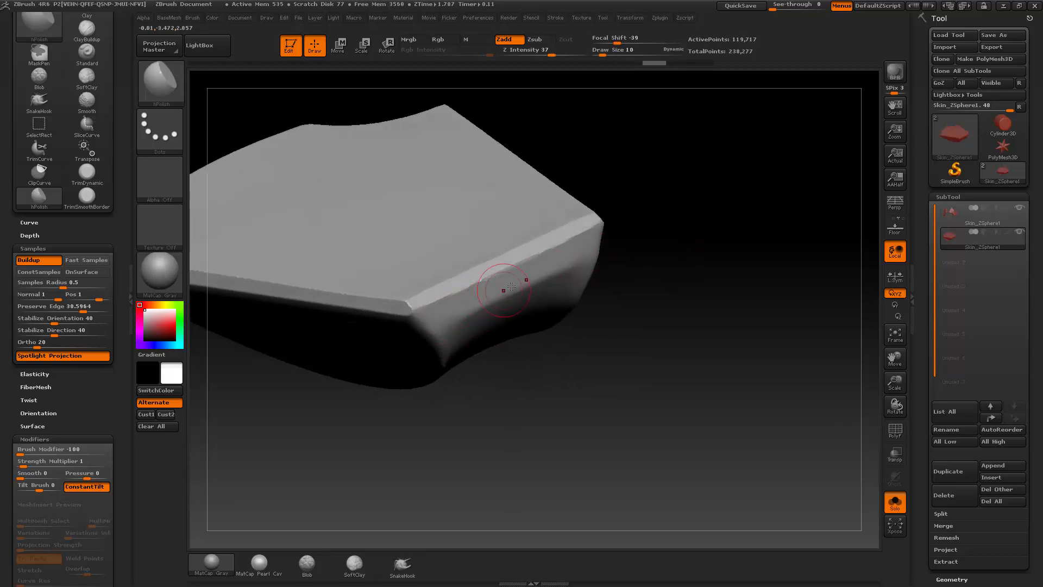
drag(643, 242, 465, 303)
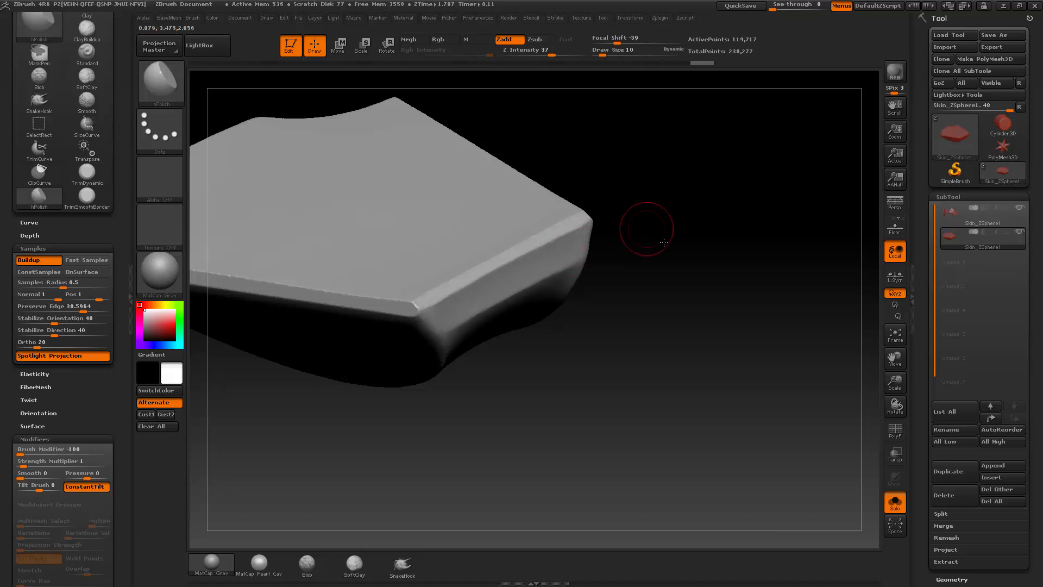
mouse_move(645, 227)
mouse_down()
mouse_move(678, 224)
mouse_move(681, 234)
mouse_move(667, 237)
mouse_up()
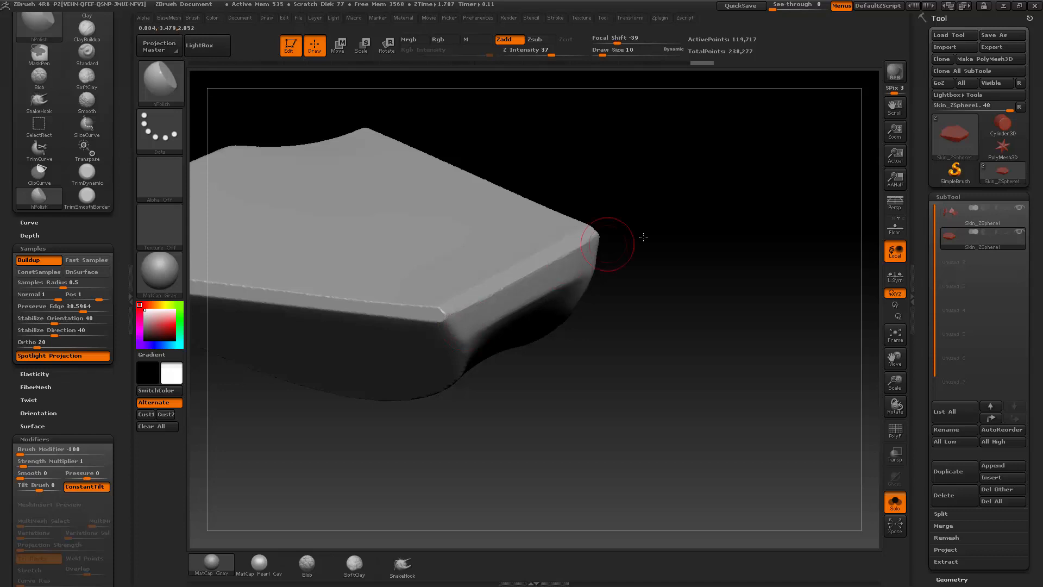
mouse_move(601, 239)
mouse_down()
mouse_move(535, 291)
mouse_move(513, 293)
mouse_move(536, 285)
mouse_up()
Step: Polish the bevels of the short lower edge and the adjoining long side edge with hPolish at Draw Size 6
drag(655, 233, 648, 283)
key(s)
mouse_move(485, 285)
mouse_down()
mouse_move(475, 287)
mouse_move(484, 281)
mouse_up()
drag(624, 191, 483, 352)
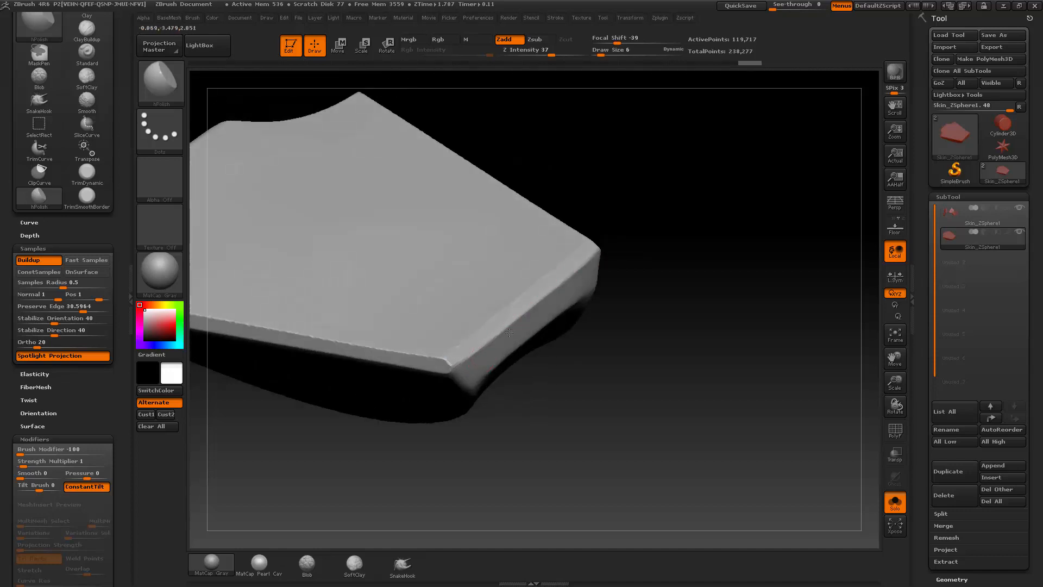
mouse_move(624, 240)
mouse_down()
mouse_move(654, 249)
mouse_move(457, 339)
mouse_up()
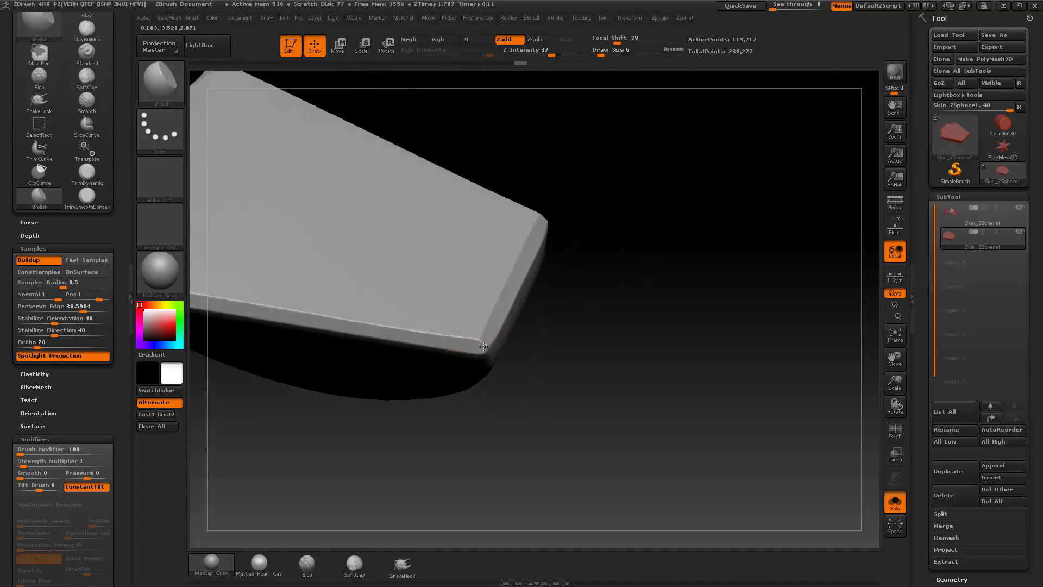
drag(582, 282, 576, 313)
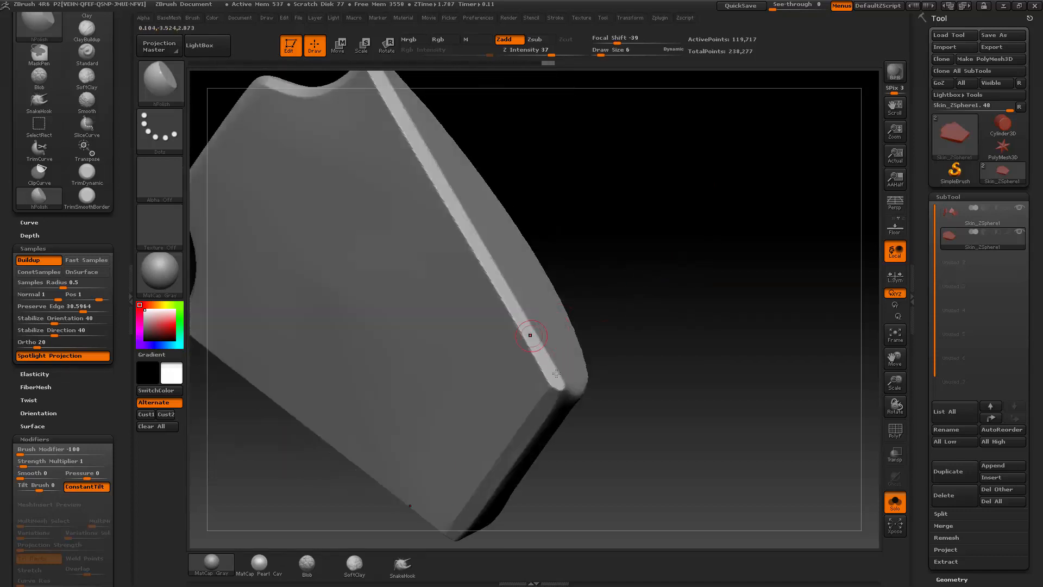
drag(556, 373, 500, 254)
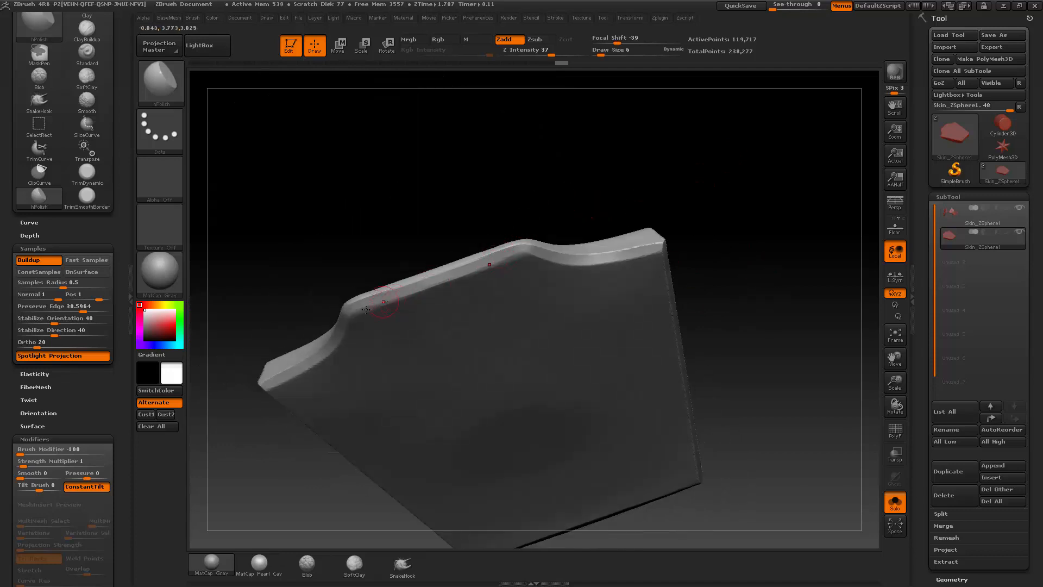
Step: Polish the bevel along the raised section and rounded shoulders of the plate's upper edge with hPolish
mouse_move(571, 198)
mouse_down()
mouse_move(377, 228)
mouse_move(352, 307)
mouse_up()
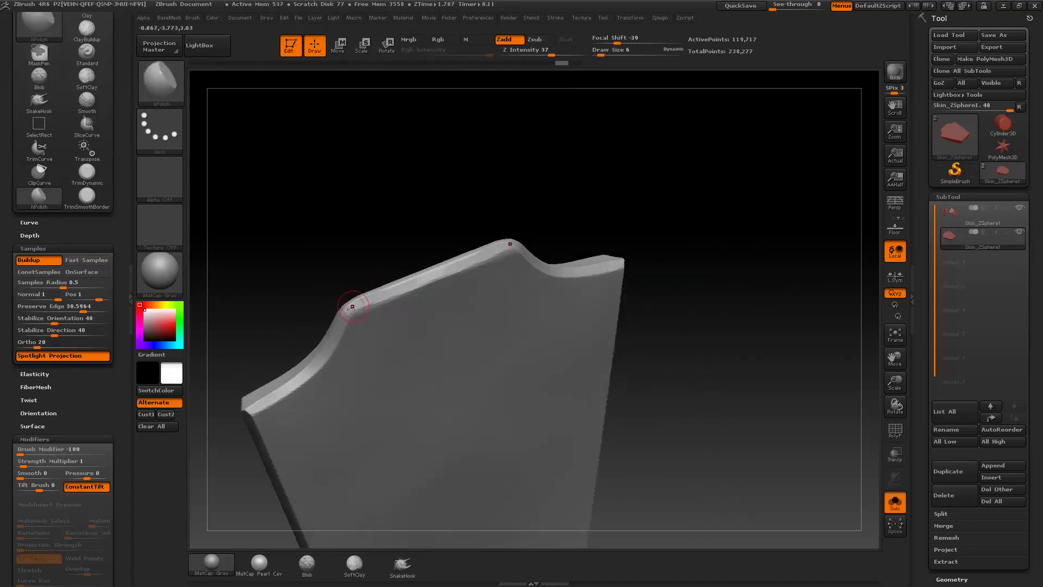
drag(492, 229, 424, 276)
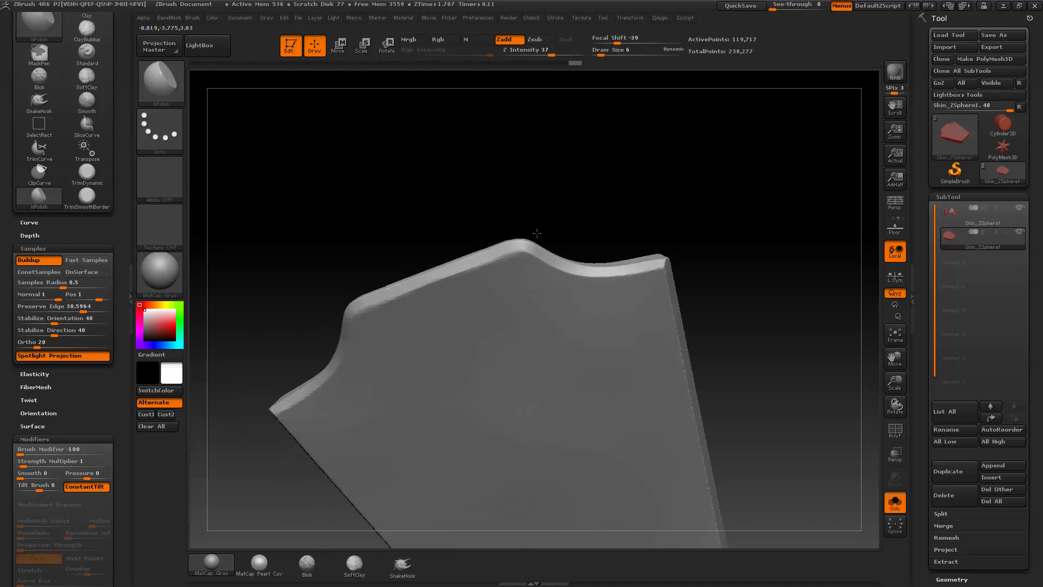
drag(537, 233, 489, 254)
mouse_move(625, 238)
mouse_down()
mouse_move(742, 209)
mouse_move(683, 218)
mouse_move(702, 230)
mouse_move(592, 304)
mouse_move(664, 286)
mouse_move(523, 203)
mouse_up()
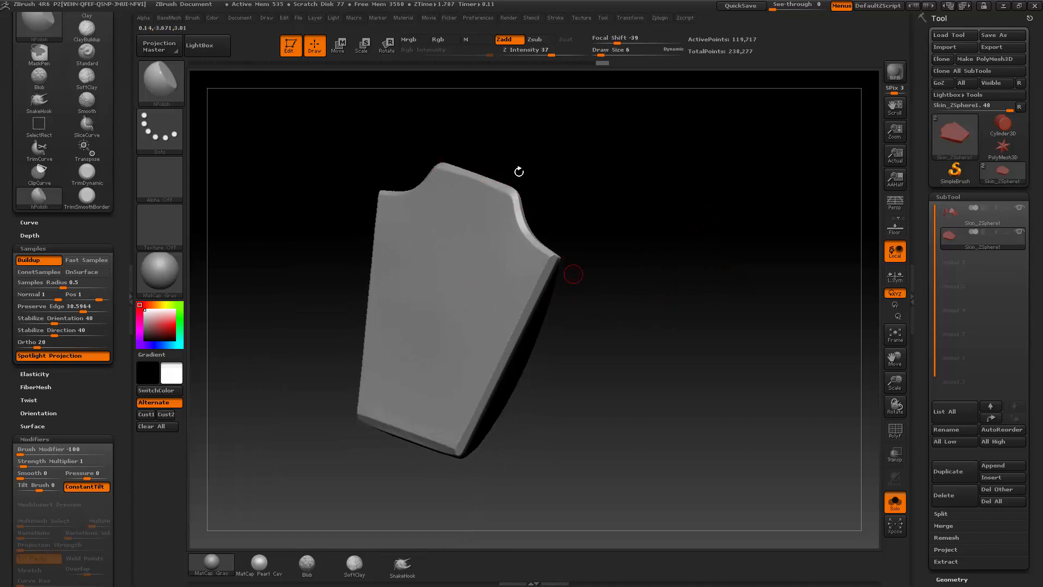
Step: Trim the plate's pointed side corner below the concave curve with TrimDynamic at Draw Size 8
mouse_move(626, 233)
alt+mouse_down()
mouse_move(689, 277)
mouse_move(660, 294)
alt+mouse_up()
mouse_move(597, 324)
shift+mouse_down()
mouse_move(572, 324)
mouse_move(628, 328)
mouse_move(582, 323)
mouse_move(645, 293)
shift+mouse_up()
key(s)
click(591, 330)
key(b)
key(t)
key(d)
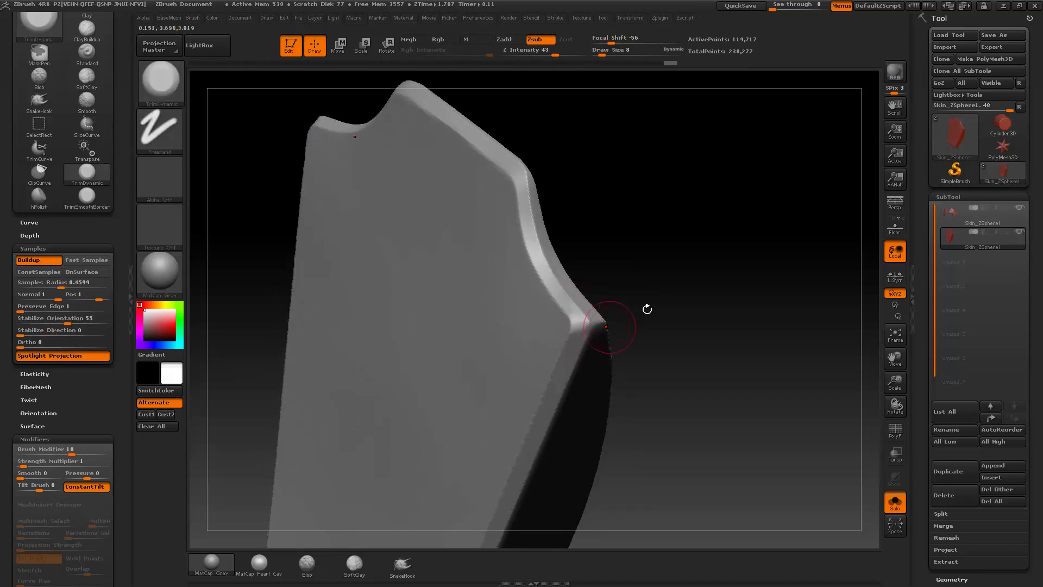
drag(647, 309, 562, 299)
Step: Polish the trimmed side corner of the plate with hPolish at Draw Size 5
key(b)
key(h)
key(p)
mouse_move(650, 287)
mouse_down()
mouse_move(575, 311)
mouse_move(659, 275)
mouse_move(701, 320)
mouse_move(701, 275)
mouse_up()
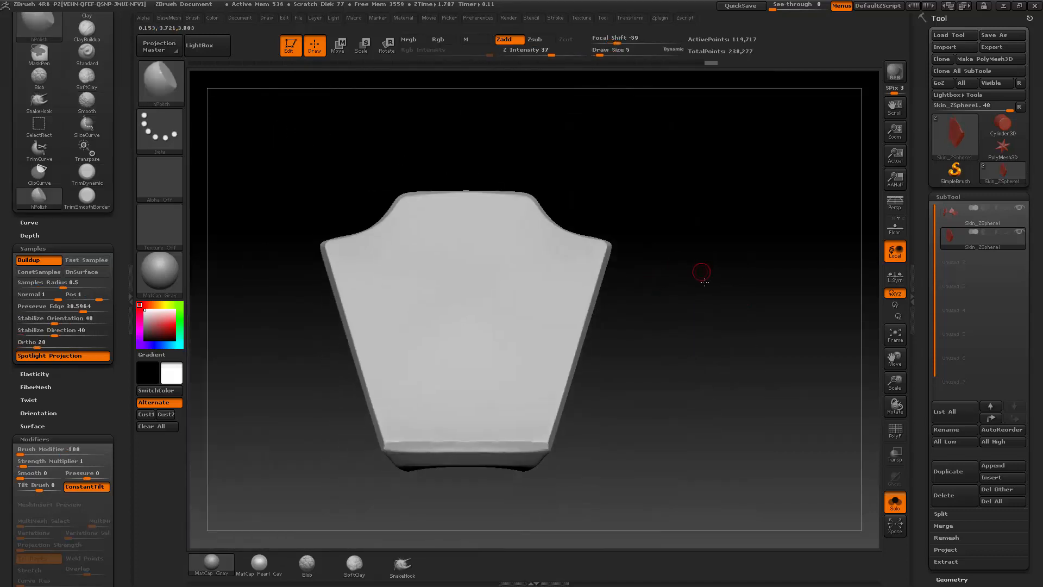
Step: Trim the plate's lower corner between the short lower edge and the long side edge with TrimDynamic at Draw Size 5
mouse_move(696, 312)
alt+mouse_down()
mouse_move(692, 377)
mouse_move(675, 258)
mouse_move(680, 326)
alt+mouse_up()
key(b)
key(t)
key(d)
drag(641, 360, 463, 389)
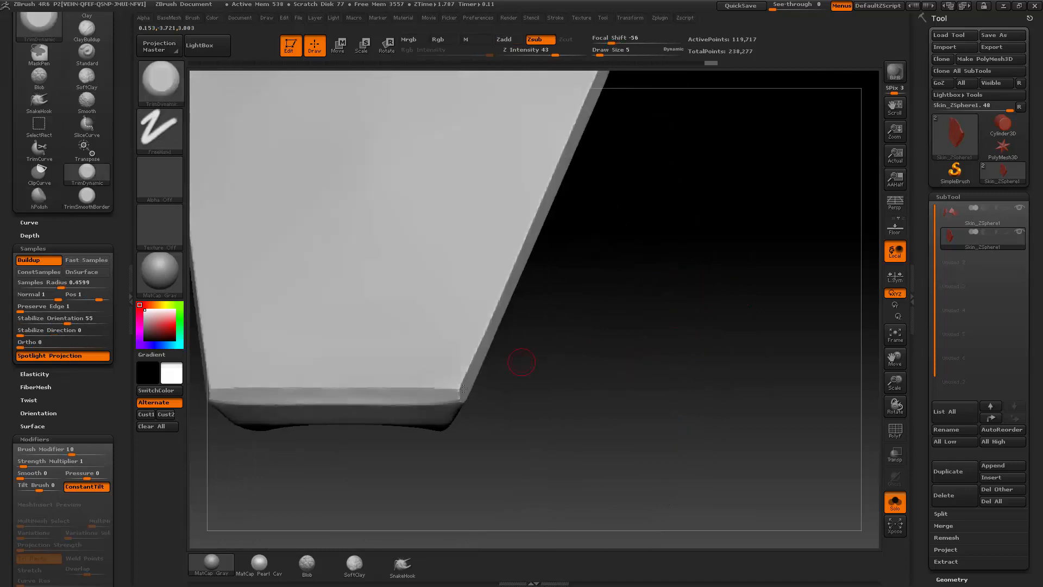
drag(568, 375, 540, 364)
shift+drag(478, 373, 482, 376)
mouse_move(571, 357)
mouse_down()
mouse_move(478, 377)
mouse_move(593, 367)
mouse_up()
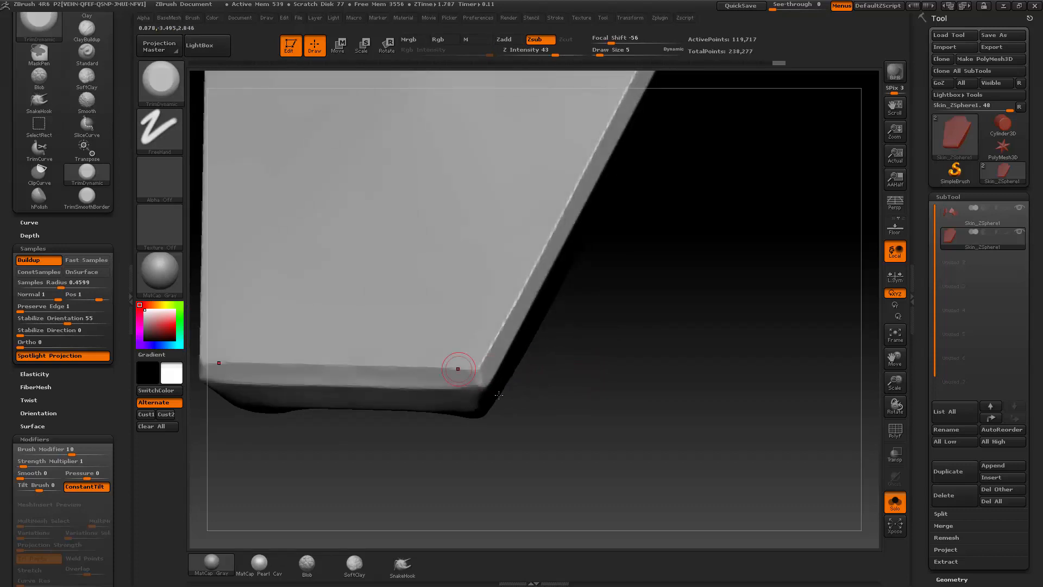
key(space)
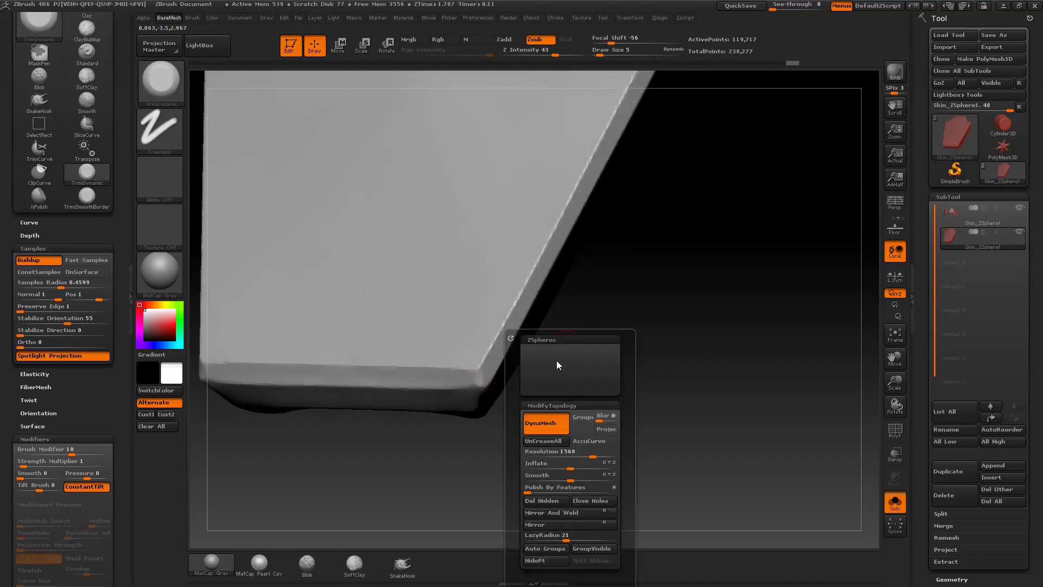
drag(669, 353, 644, 399)
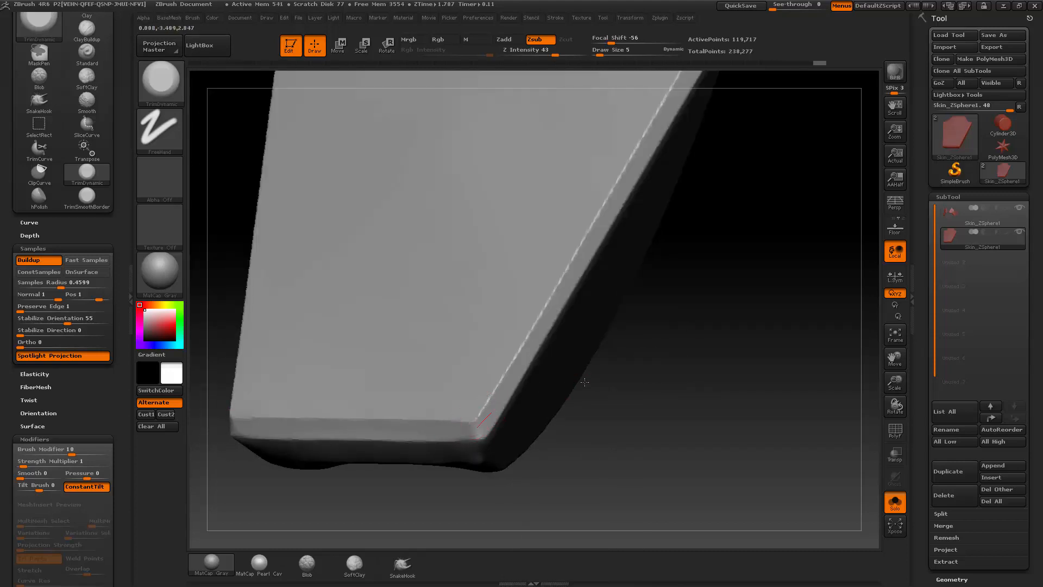
Step: Polish the plate's lower corner with hPolish and leave Solo mode to show the whole helmet
mouse_move(585, 382)
mouse_down()
mouse_move(617, 402)
mouse_move(584, 400)
mouse_move(634, 339)
mouse_move(597, 389)
mouse_move(603, 398)
mouse_move(491, 443)
mouse_up()
key(b)
key(h)
key(p)
drag(625, 405, 707, 374)
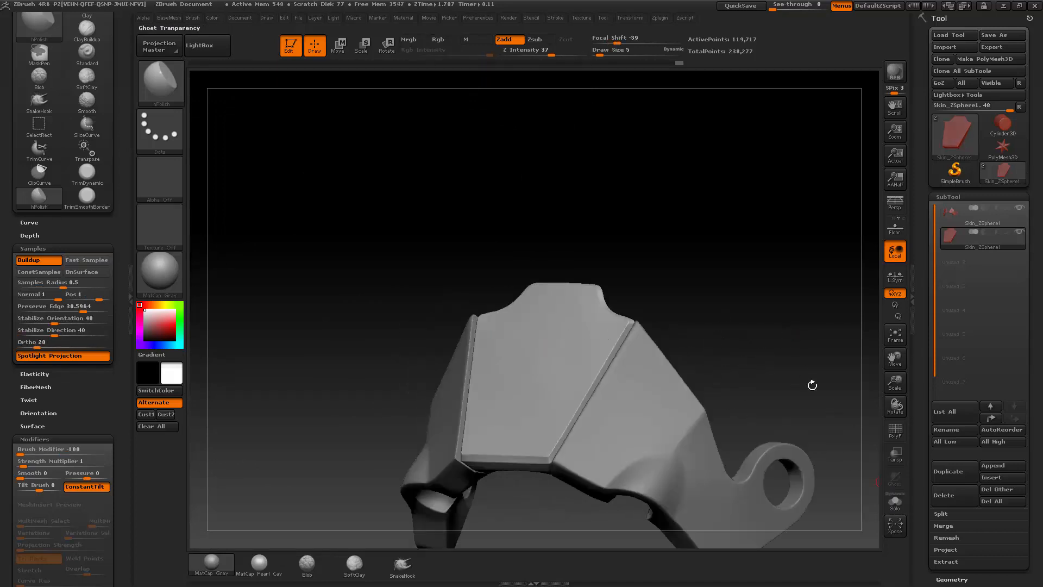
Step: Make the main helmet shell with the ringed side arms the active subtool
alt+click(591, 350)
drag(771, 303, 635, 393)
alt+drag(783, 390, 747, 364)
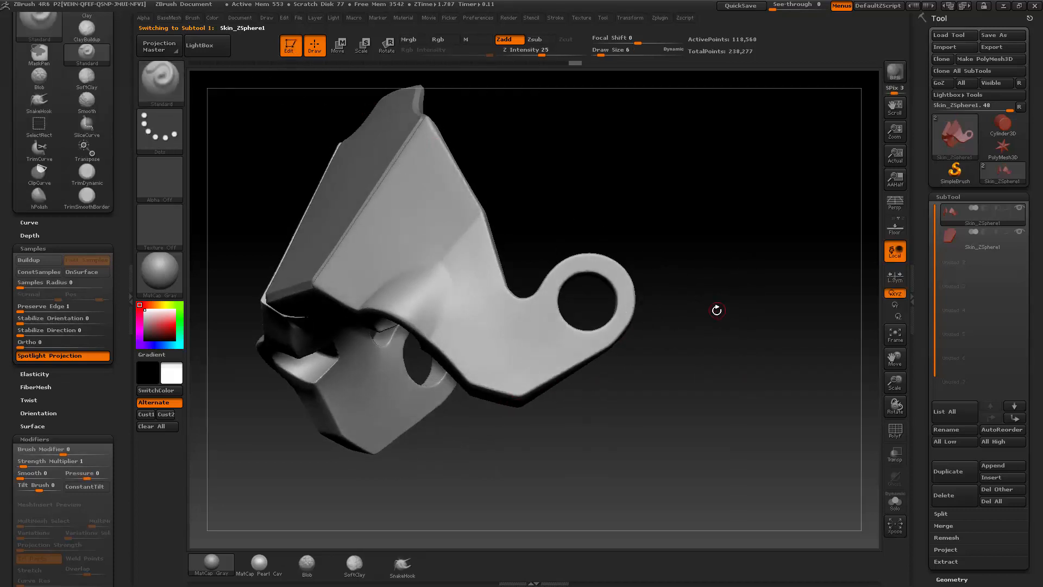
mouse_move(716, 309)
mouse_down()
mouse_move(729, 305)
mouse_move(699, 282)
mouse_move(701, 267)
mouse_up()
Step: Draw a transpose line along the side arm's lower edge and align the camera orientation to it
key(w)
drag(511, 386, 596, 337)
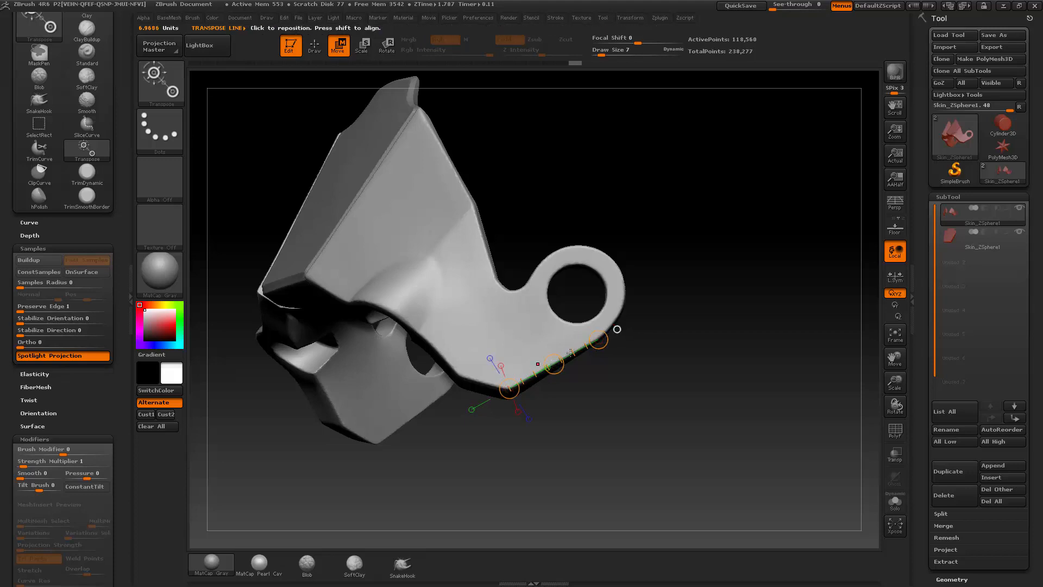
click(616, 329)
key(q)
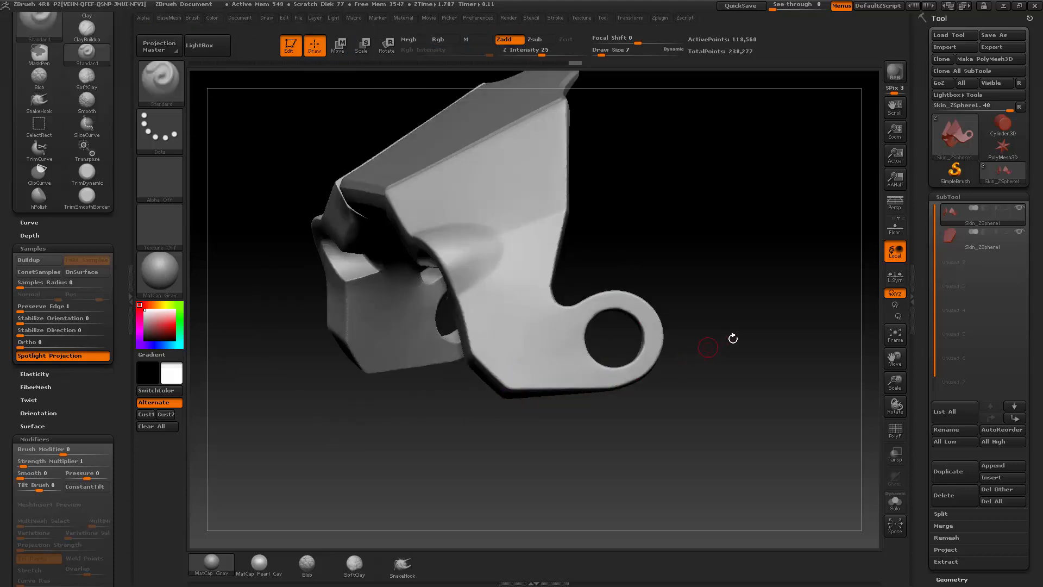
alt+drag(751, 319, 761, 350)
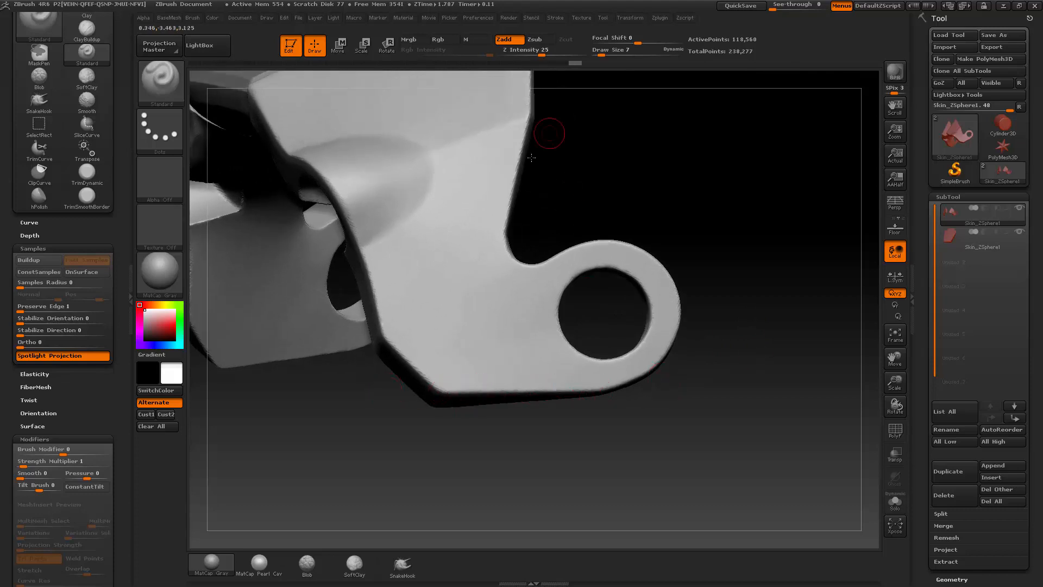
Step: Trim along the side arm's lower edge below the ring with TrimDynamic at Draw Size 7
key(b)
key(t)
key(d)
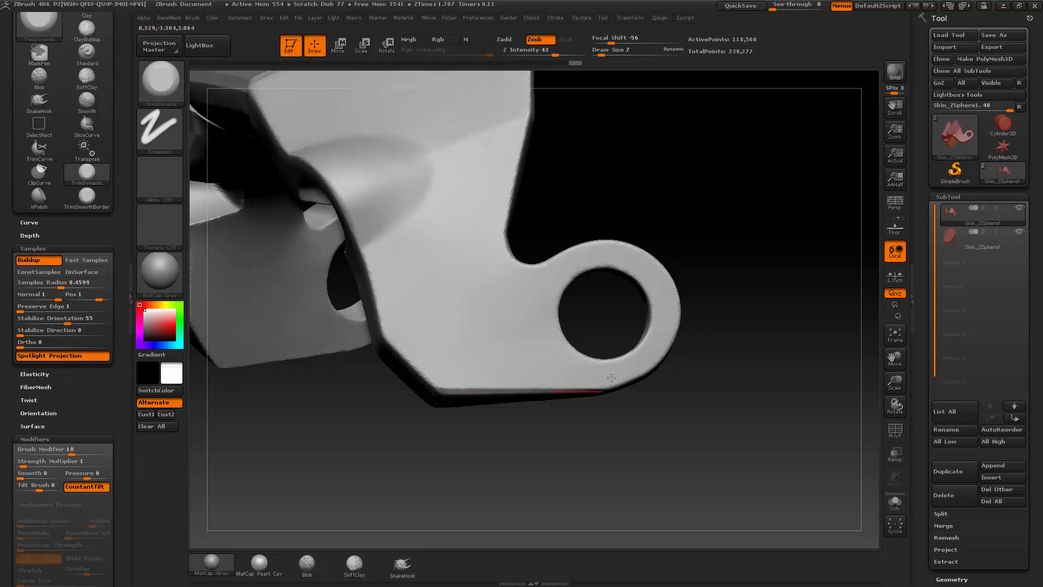
shift+drag(410, 388, 628, 391)
mouse_move(814, 393)
mouse_down()
mouse_move(787, 306)
mouse_move(794, 351)
mouse_move(798, 339)
mouse_up()
drag(764, 294, 768, 328)
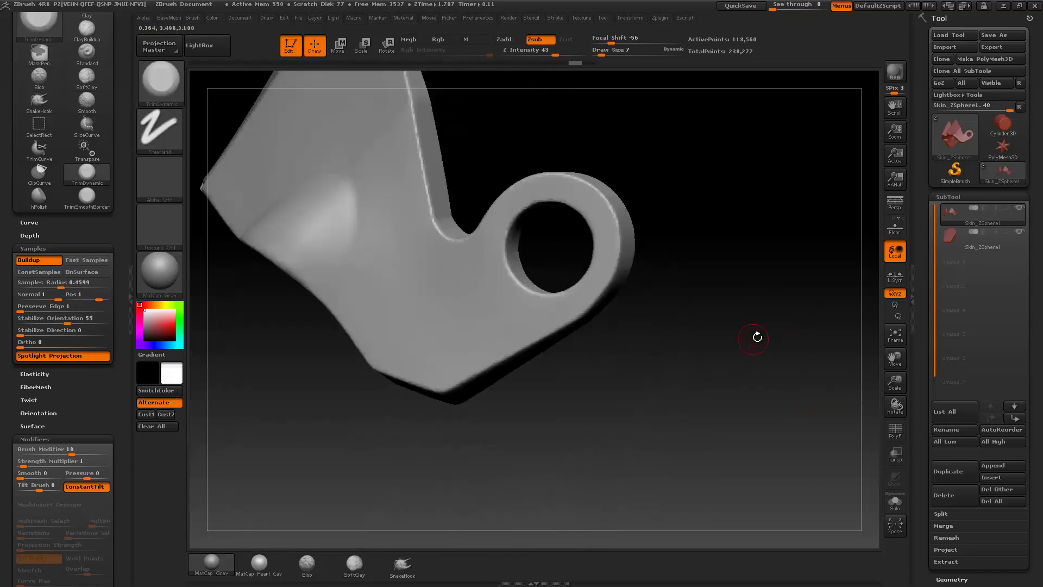
key(w)
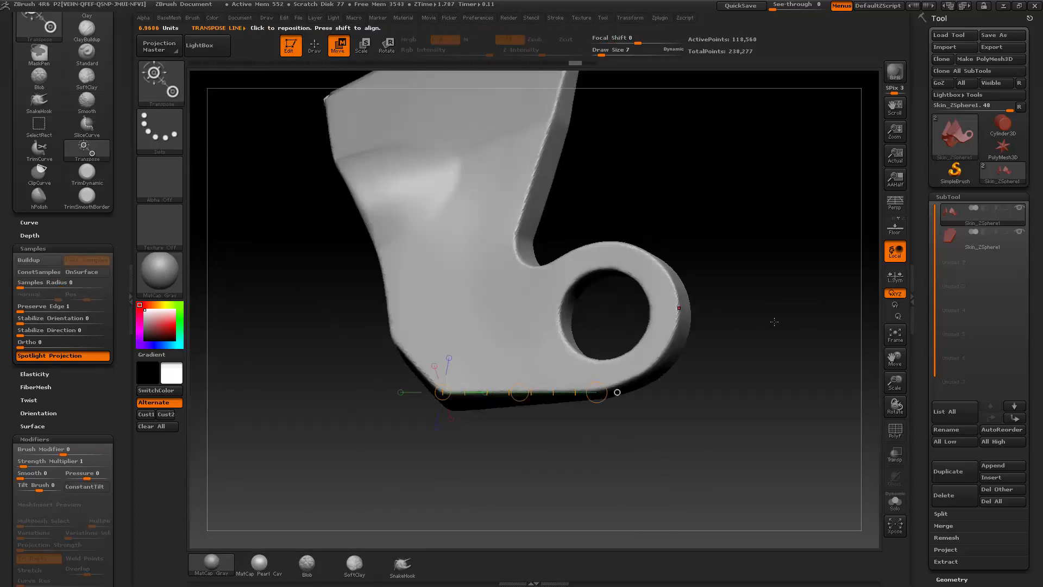
key(q)
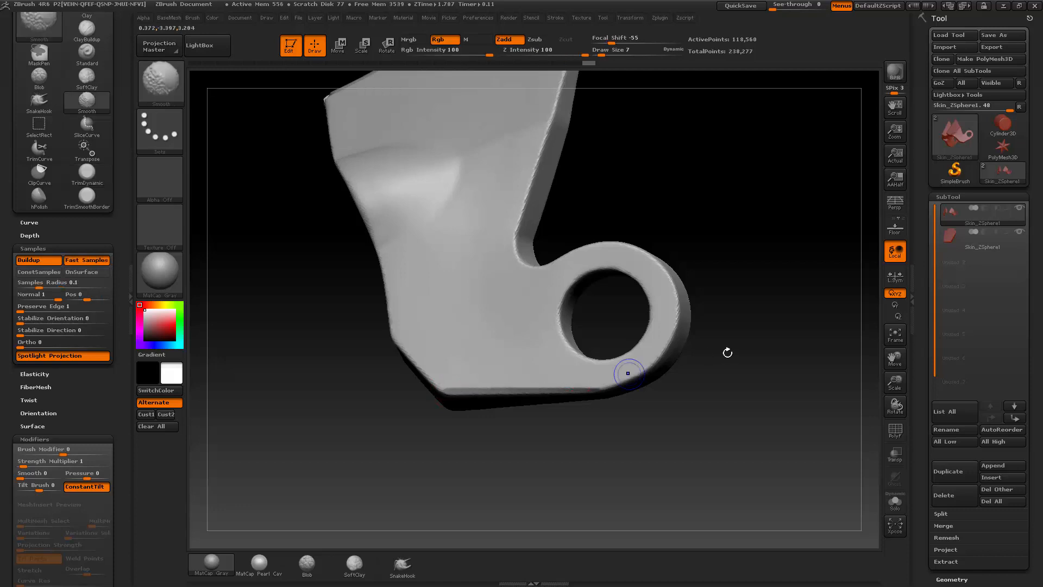
mouse_move(730, 351)
mouse_down()
mouse_move(759, 305)
mouse_move(748, 304)
mouse_move(776, 343)
mouse_move(792, 317)
mouse_move(777, 326)
mouse_up()
drag(508, 156, 535, 174)
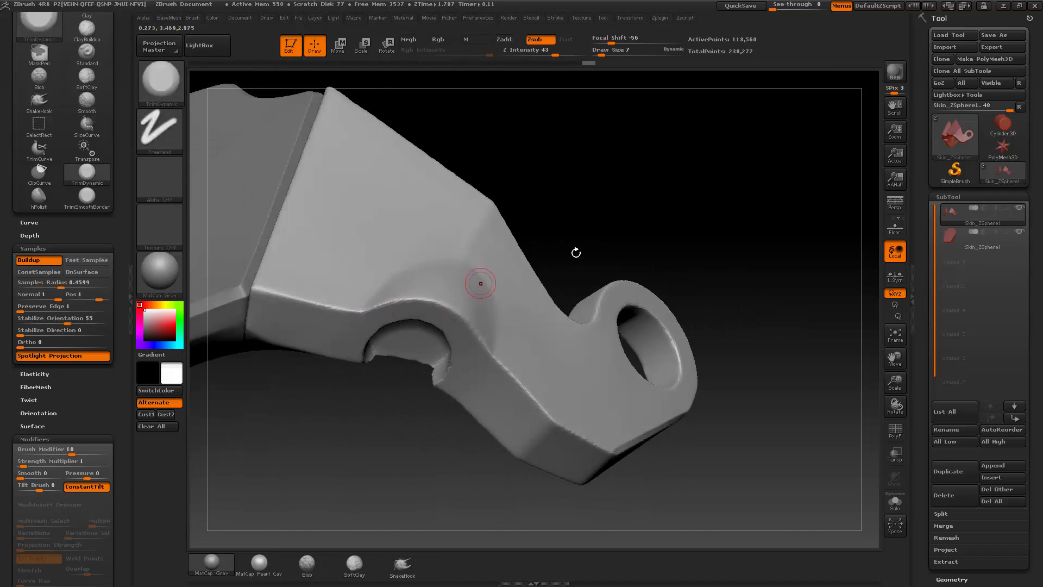
Step: Remesh the helmet shell with DynaMesh at a higher resolution
key(space)
drag(645, 383, 633, 382)
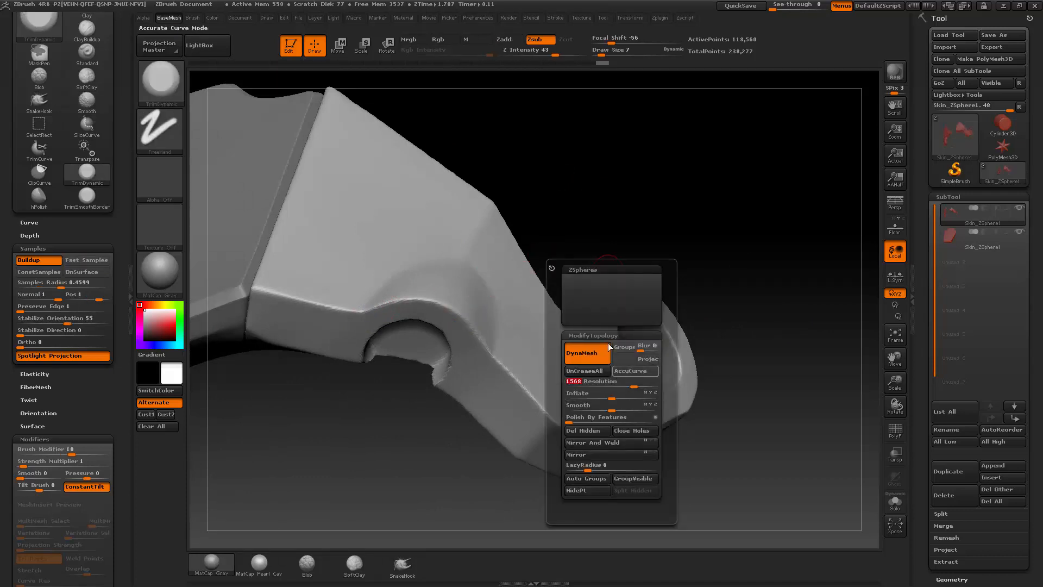
ctrl+drag(692, 196, 658, 155)
drag(670, 240, 604, 228)
Step: Trim the shell's rear edge running down to the ring with TrimDynamic at Draw Size 10
key(shift)
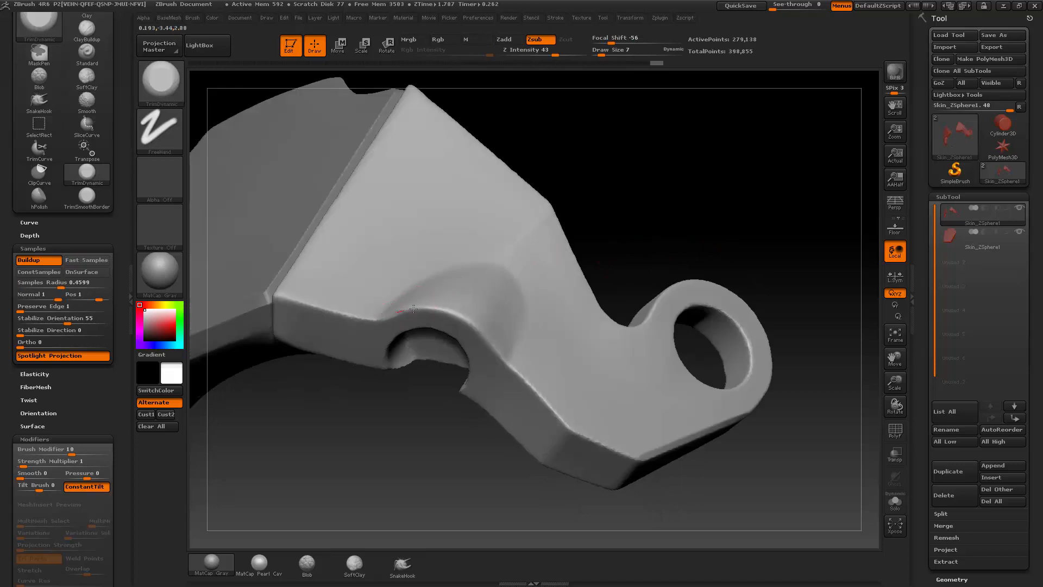
mouse_move(728, 283)
mouse_down()
mouse_move(748, 273)
mouse_move(764, 233)
mouse_move(515, 282)
mouse_up()
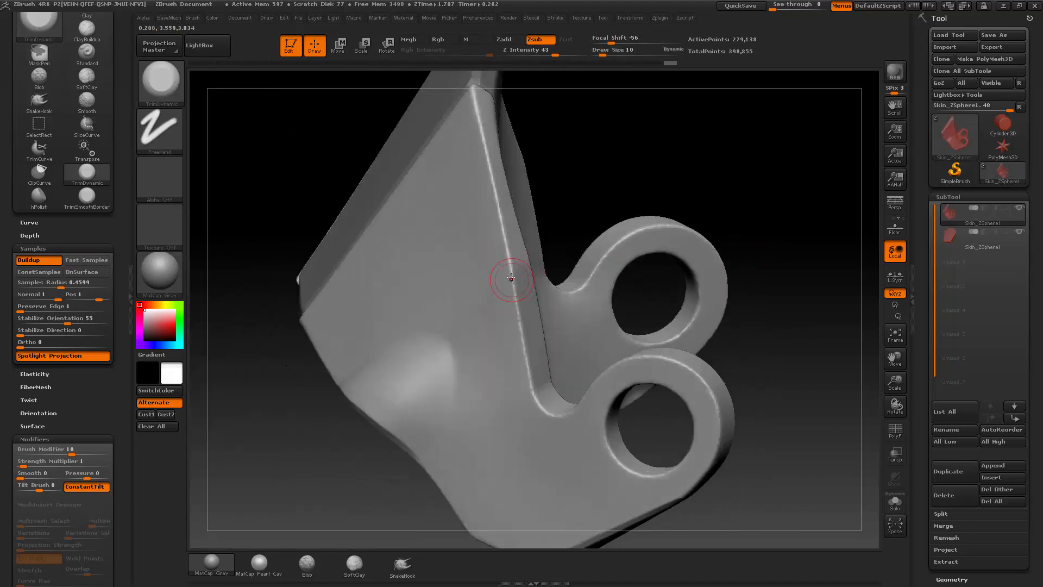
drag(524, 350, 537, 401)
mouse_move(780, 279)
mouse_down()
mouse_move(792, 295)
mouse_move(777, 260)
mouse_up()
Step: Try to bevel the ring's outer rim with TrimDynamic at Draw Size 10
mouse_move(677, 344)
mouse_down()
mouse_move(557, 348)
mouse_move(571, 341)
mouse_up()
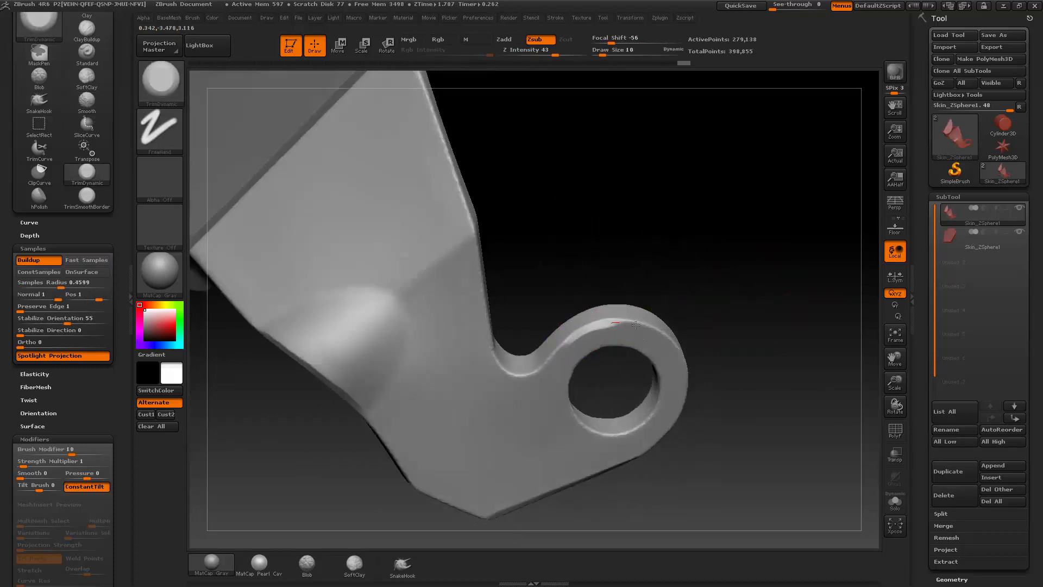
drag(750, 338, 694, 317)
key(ctrl+z)
drag(679, 278, 726, 278)
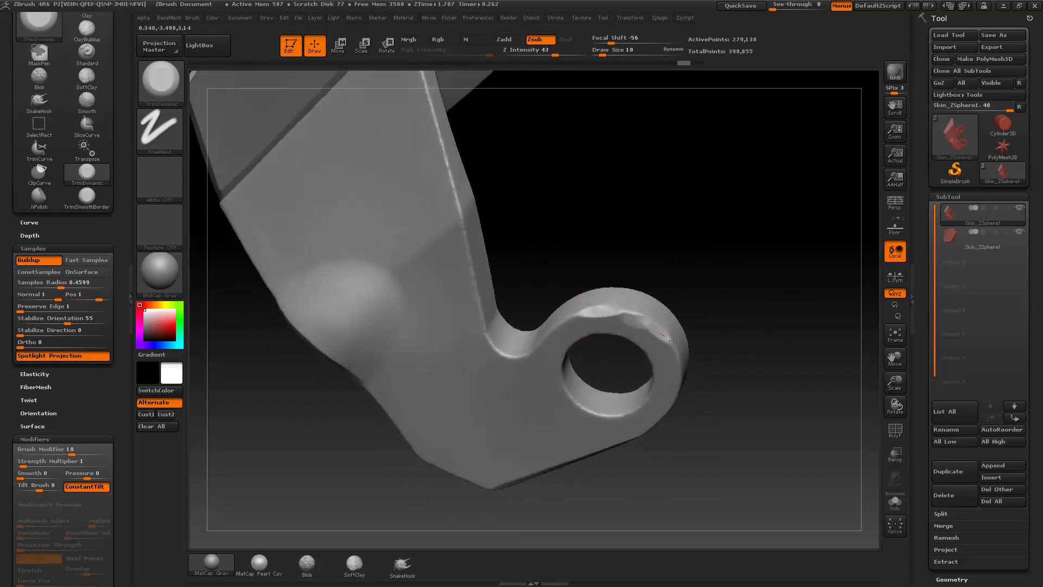
mouse_move(746, 314)
mouse_down()
mouse_move(775, 349)
mouse_move(657, 340)
mouse_move(676, 321)
mouse_move(559, 333)
mouse_up()
key(ctrl)
key(ctrl+z)
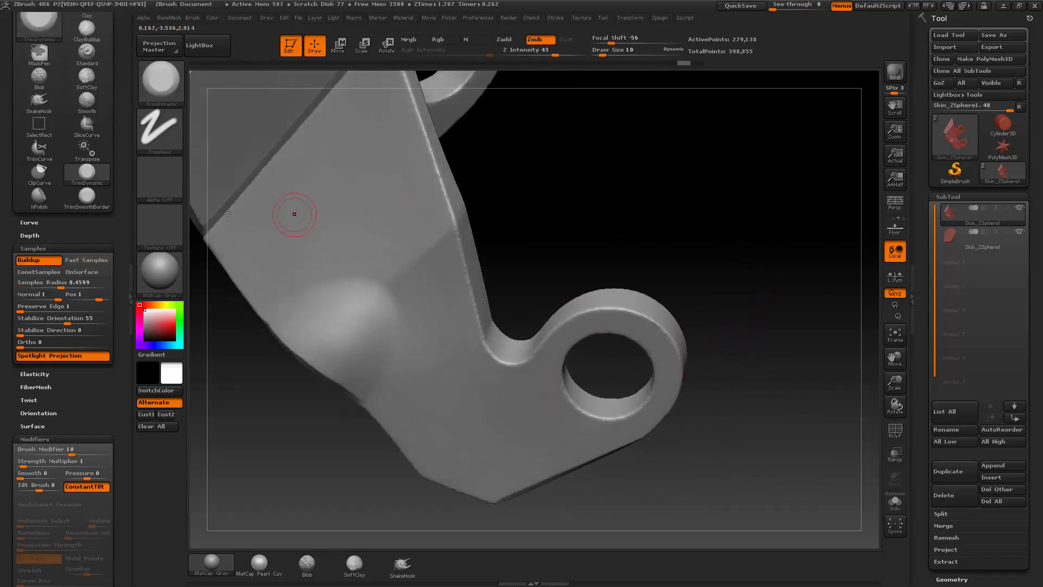
Step: Enable Fast Samples for TrimDynamic and trim along the upper part of the ring's outer rim
click(93, 259)
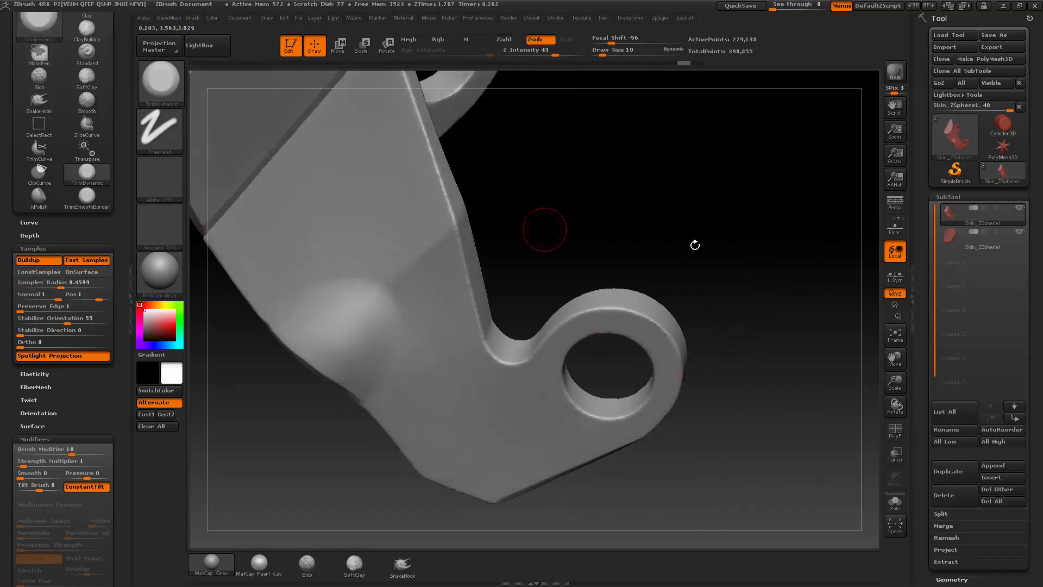
drag(694, 242, 701, 247)
mouse_move(119, 191)
mouse_down()
mouse_move(123, 270)
mouse_move(116, 203)
mouse_up()
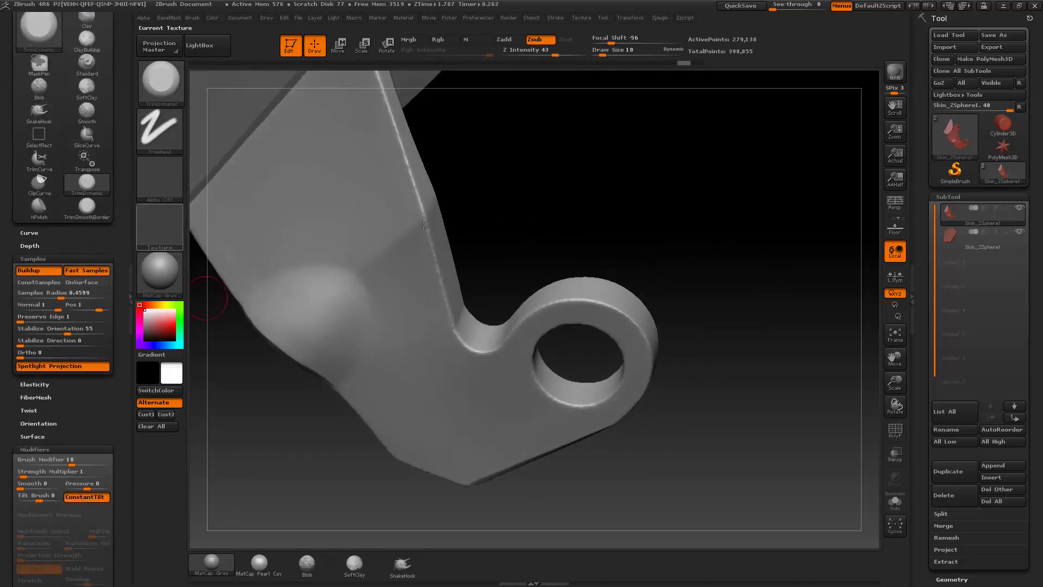
drag(423, 224, 558, 299)
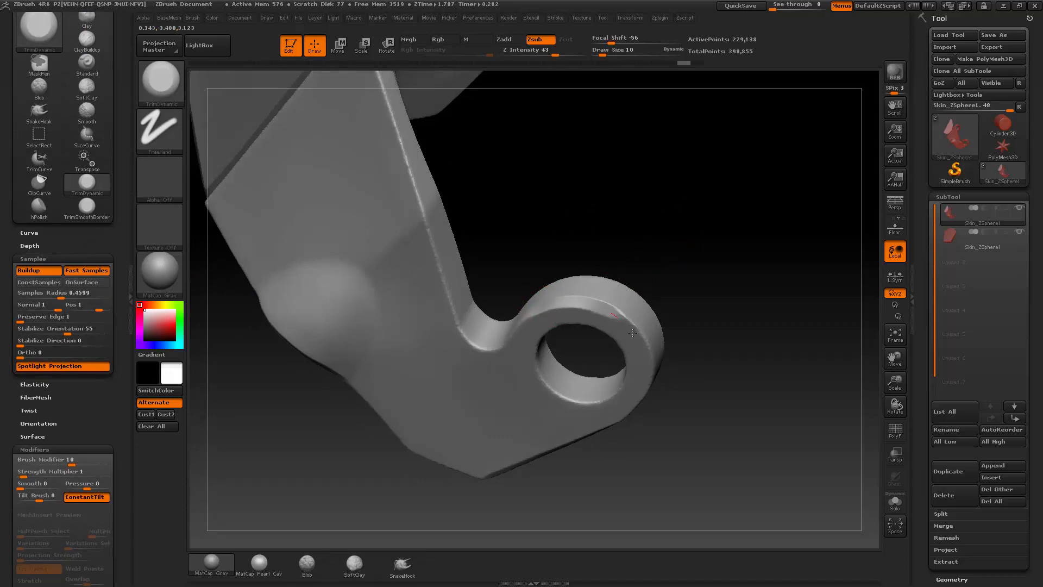
drag(708, 324, 508, 322)
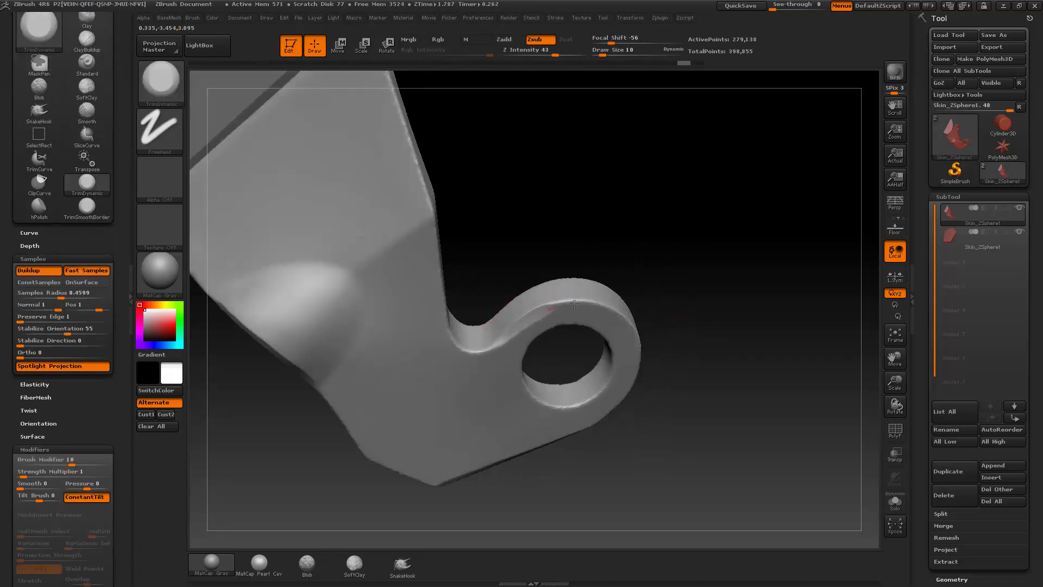
Step: Try trimming the ring's outer rim with Fast Samples turned off
mouse_move(530, 255)
mouse_down()
mouse_move(721, 272)
mouse_move(478, 323)
mouse_move(541, 309)
mouse_up()
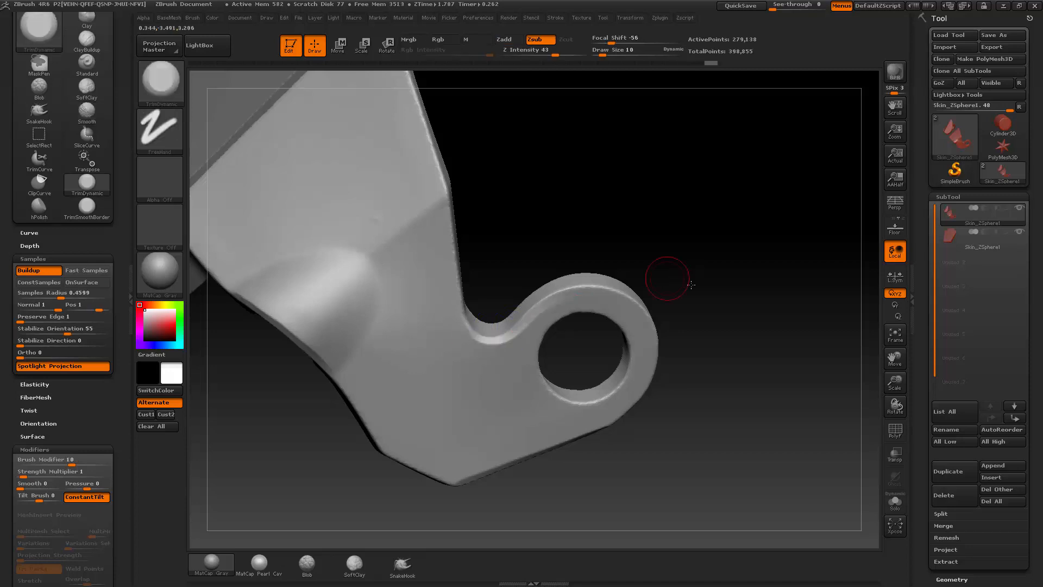
drag(692, 285, 539, 314)
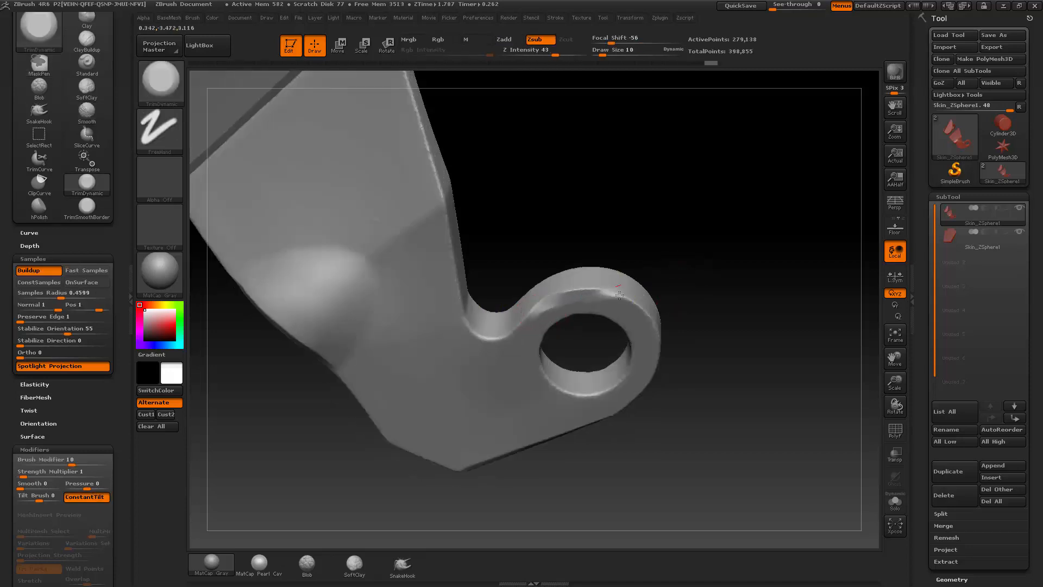
mouse_move(751, 298)
mouse_down()
mouse_move(680, 289)
mouse_move(694, 251)
mouse_move(588, 281)
mouse_up()
key(ctrl+z)
Step: Turn Fast Samples back on and trim the ring's outer rim with TrimDynamic at Draw Size 10
click(97, 272)
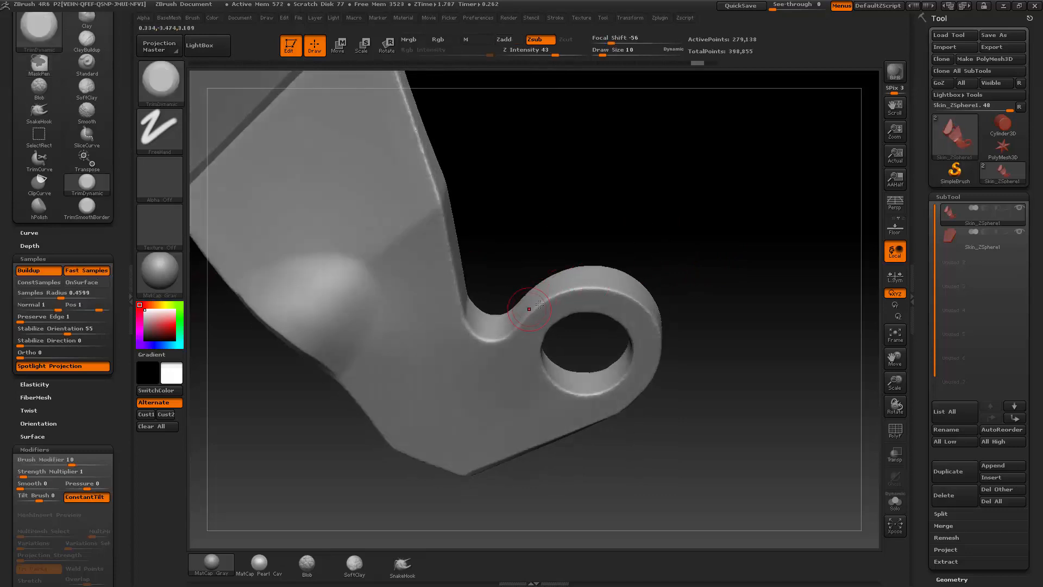
drag(539, 305, 630, 296)
drag(698, 304, 673, 310)
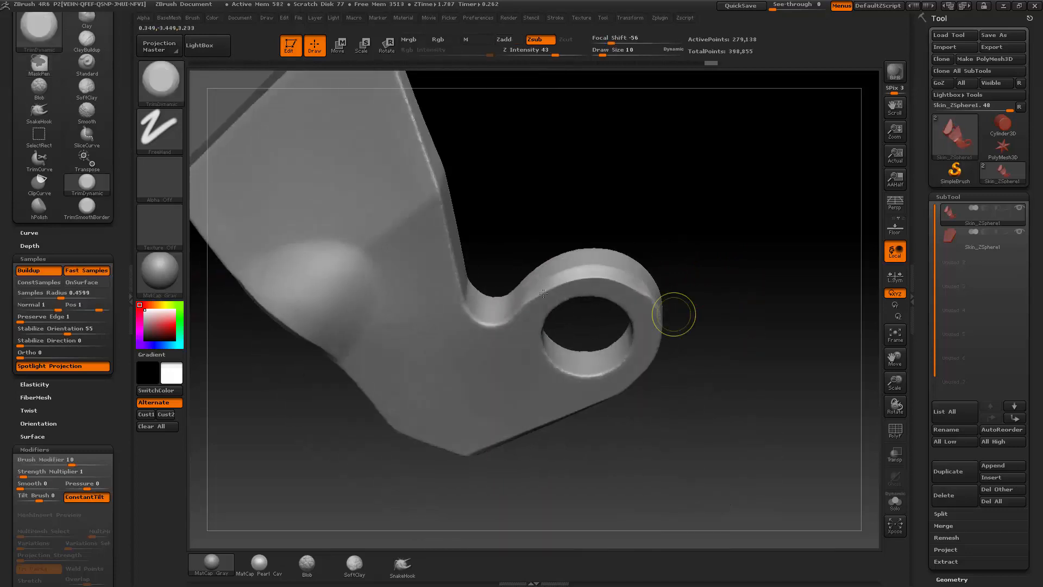
Step: Trim along the ring's outer rim from several angles with TrimDynamic at Draw Size 9
drag(634, 229, 526, 308)
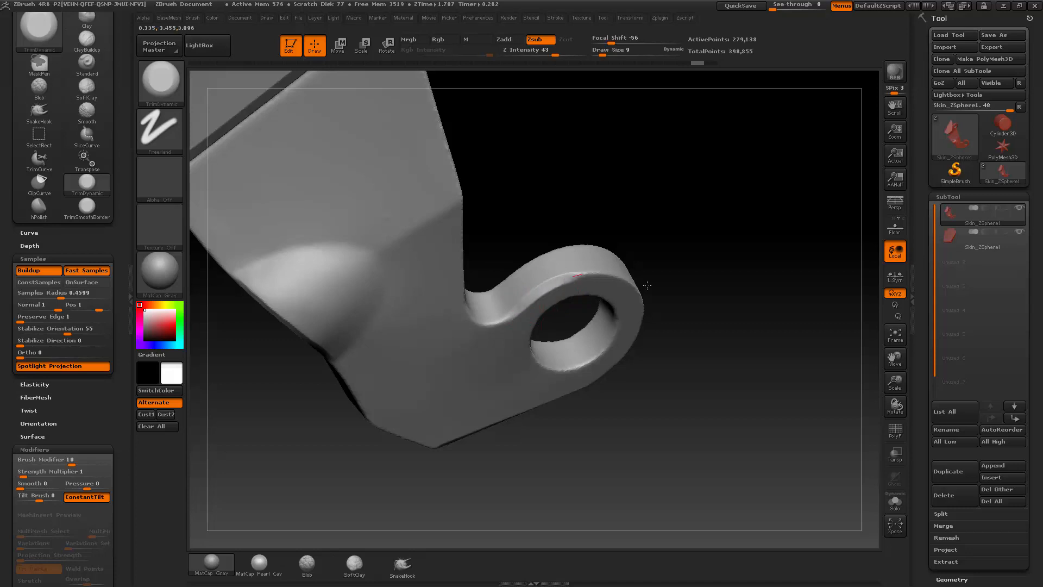
drag(647, 286, 595, 276)
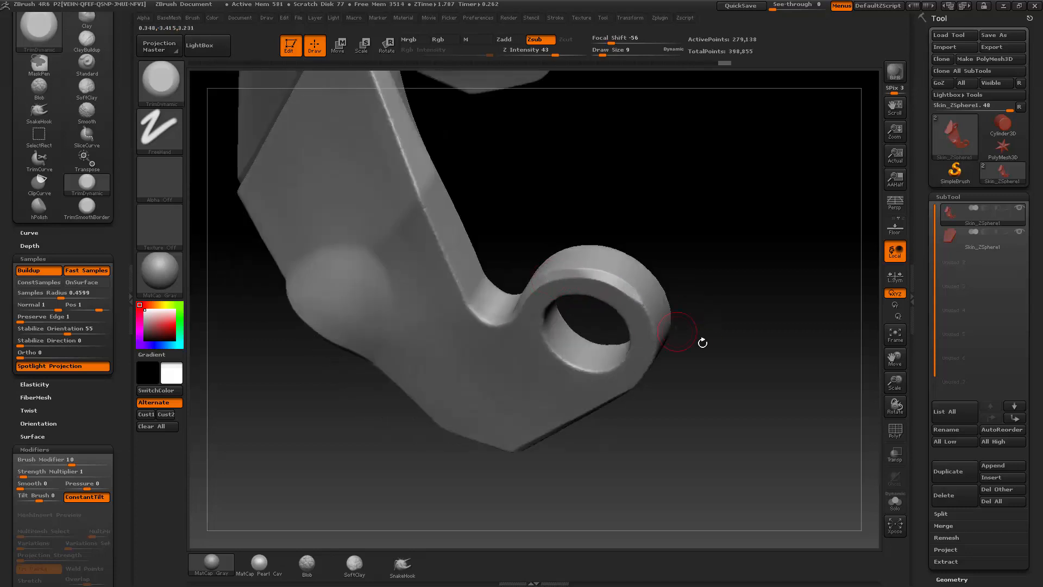
drag(703, 342, 561, 272)
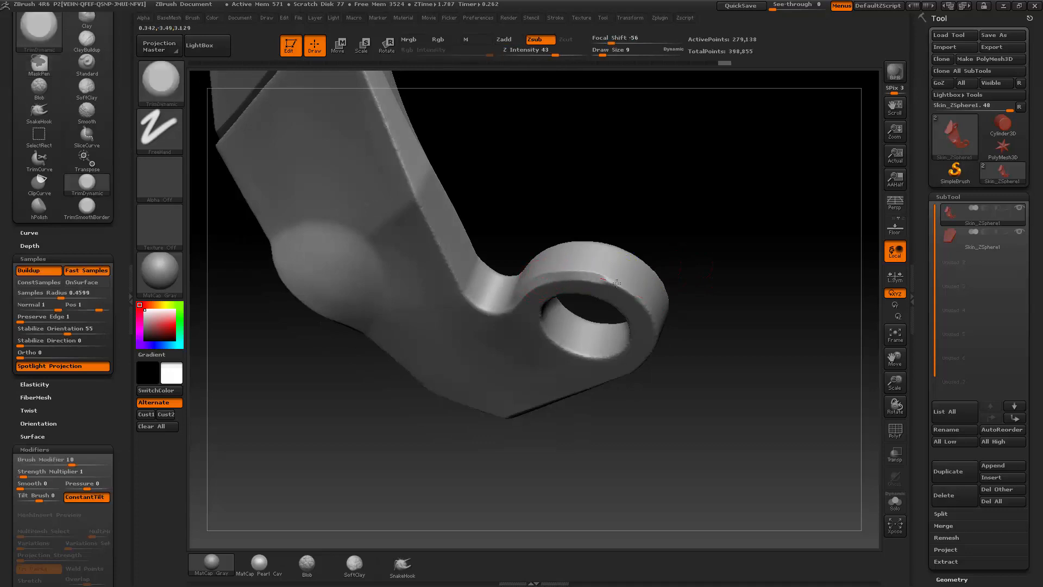
drag(722, 317, 604, 279)
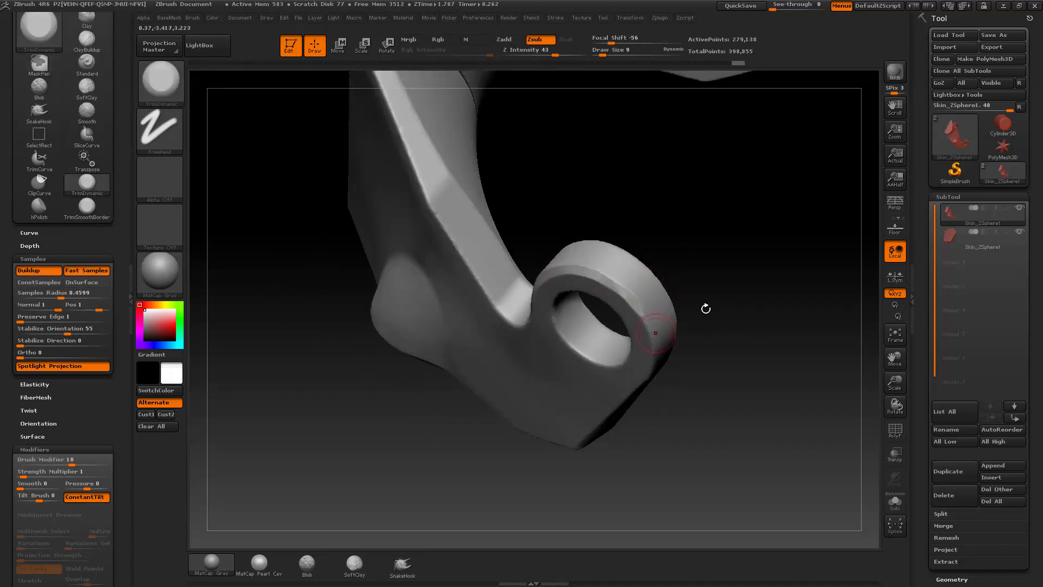
drag(706, 309, 701, 244)
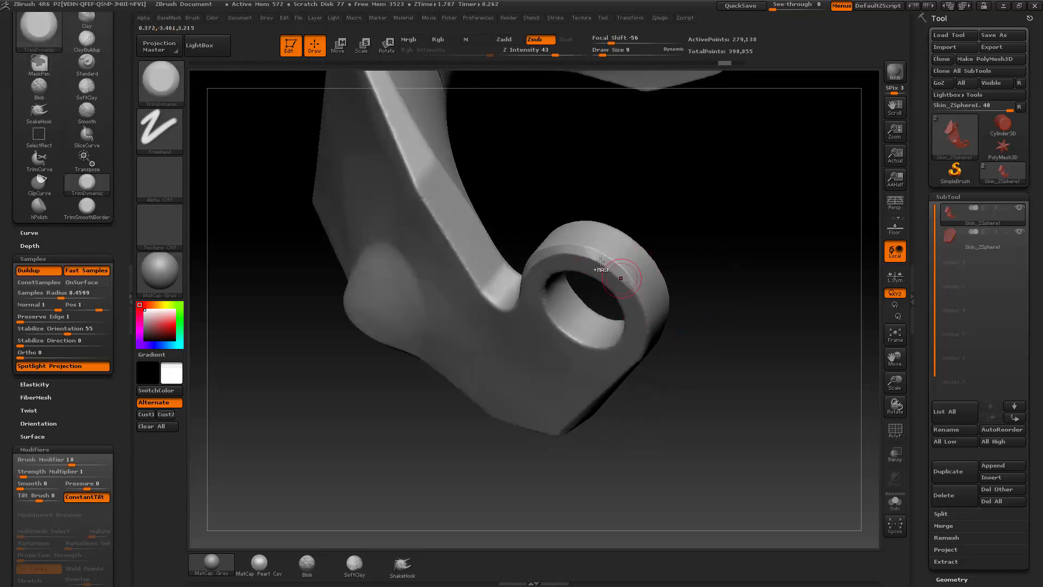
drag(710, 262, 643, 253)
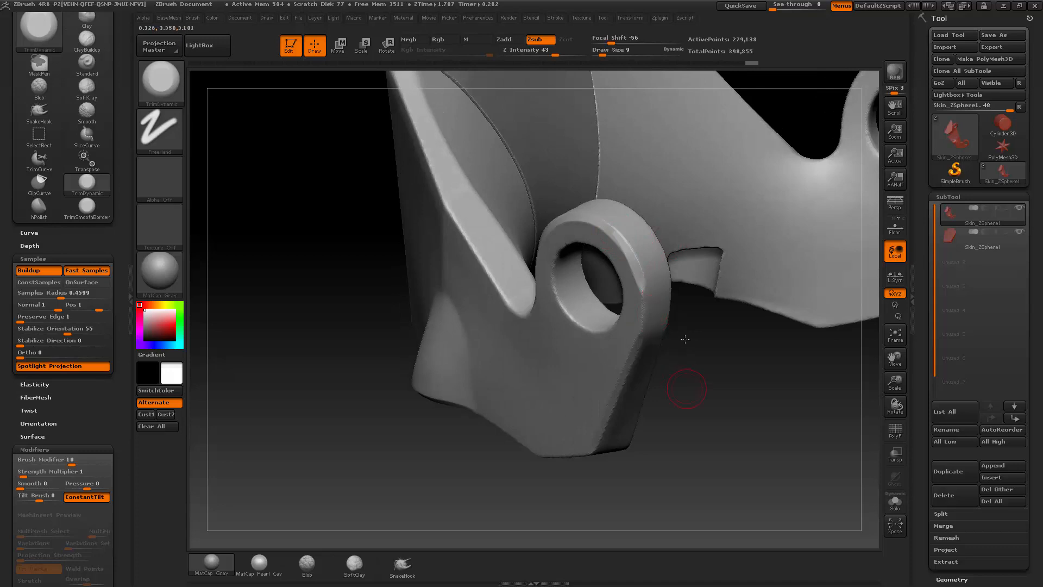
drag(686, 339, 640, 235)
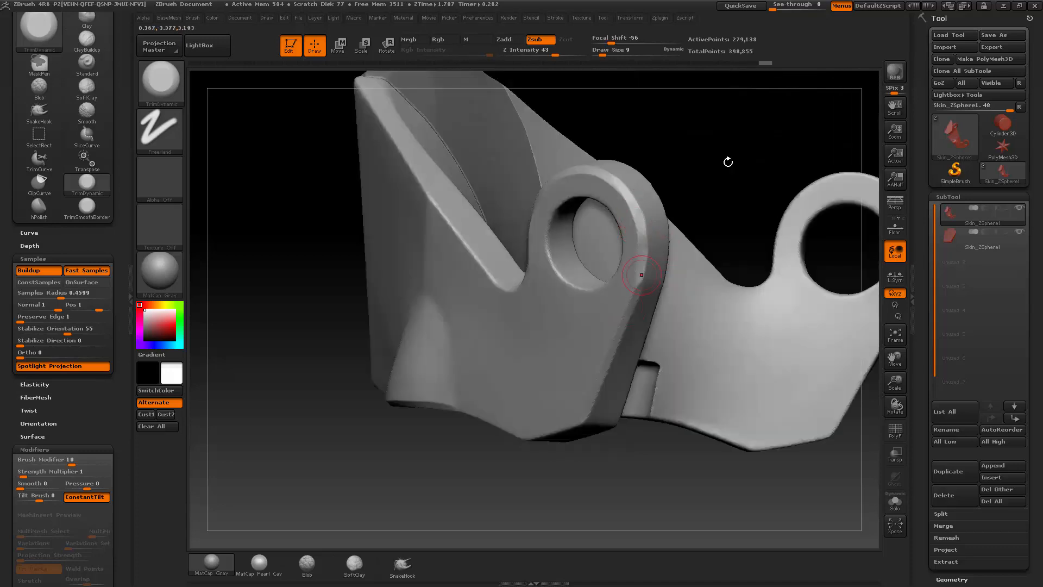
mouse_move(728, 162)
mouse_down()
mouse_move(768, 170)
mouse_move(775, 217)
mouse_move(750, 237)
mouse_move(751, 224)
mouse_move(754, 241)
mouse_move(712, 255)
mouse_up()
Step: Polish the bevel along the upper part of the ring's rim with hPolish at Draw Size 4
key(2)
key(s)
click(601, 250)
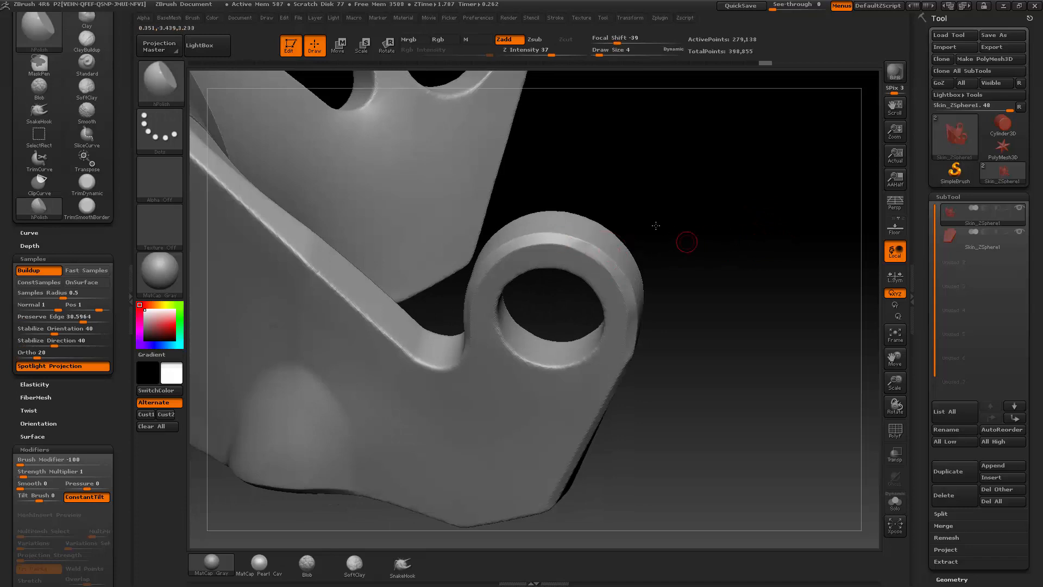
drag(656, 225, 580, 245)
click(624, 273)
right_drag(623, 273, 618, 268)
Step: Polish the bevel all around the ring's outer rim with hPolish at Draw Size 7
key(s)
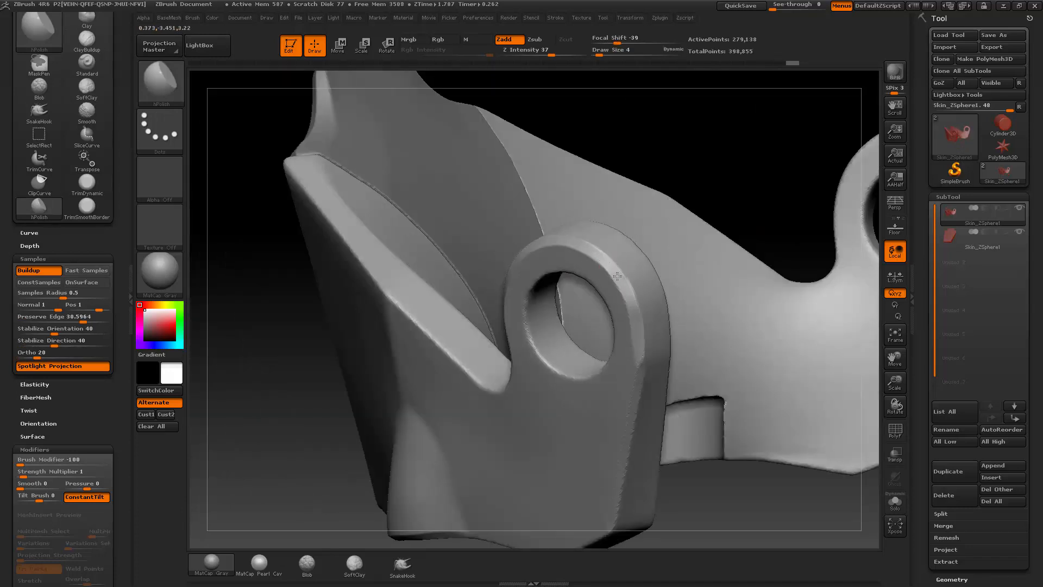
right_drag(676, 234, 666, 259)
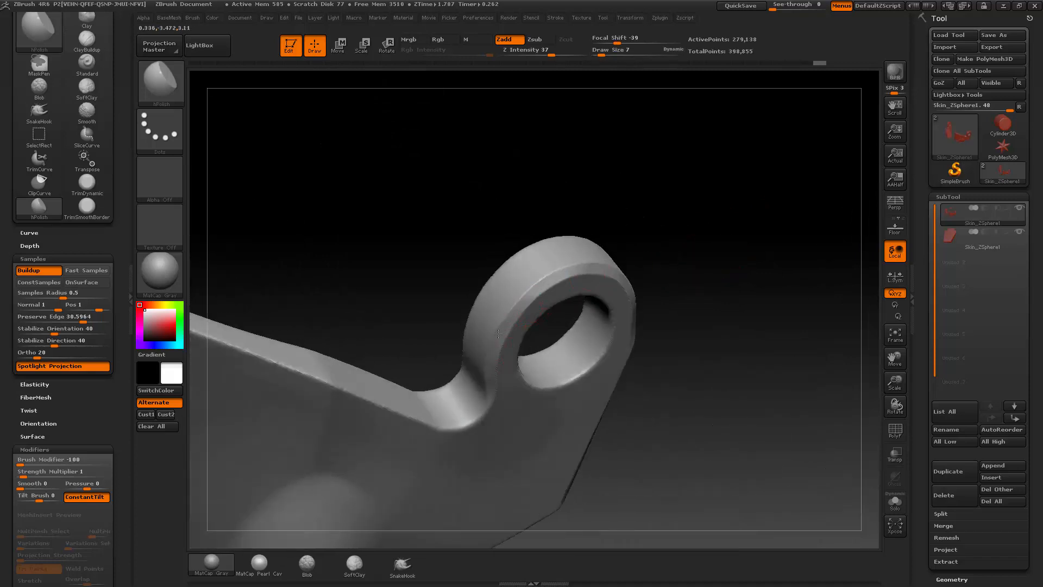
right_drag(557, 276, 544, 286)
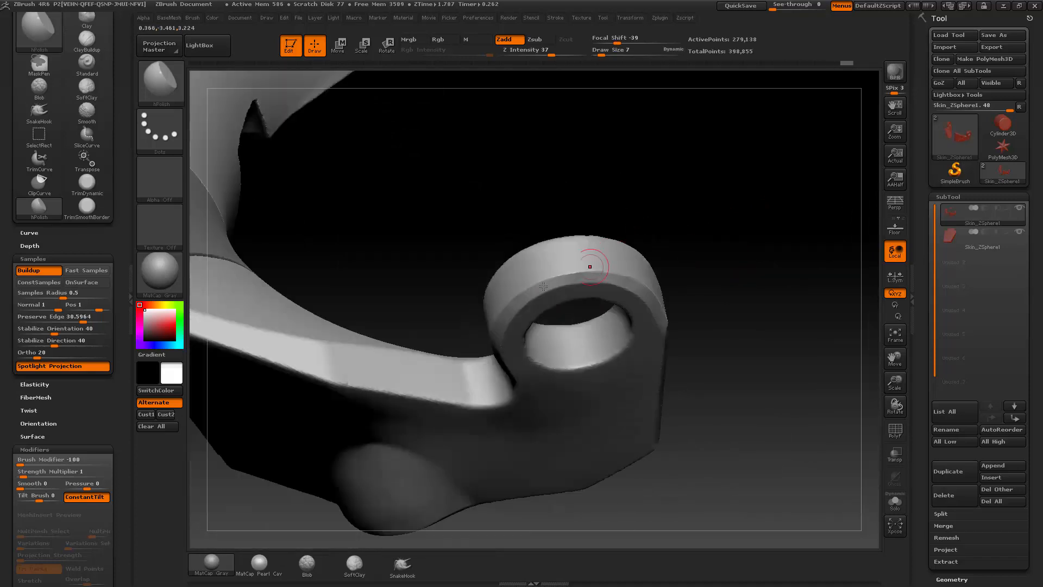
right_drag(628, 277, 570, 281)
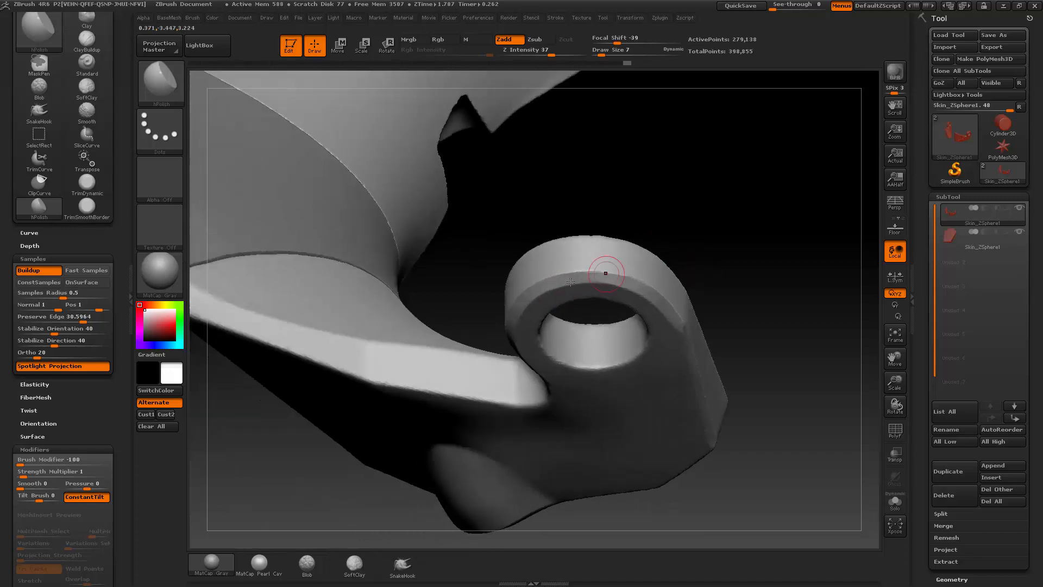
right_drag(655, 290, 636, 290)
right_drag(835, 348, 703, 322)
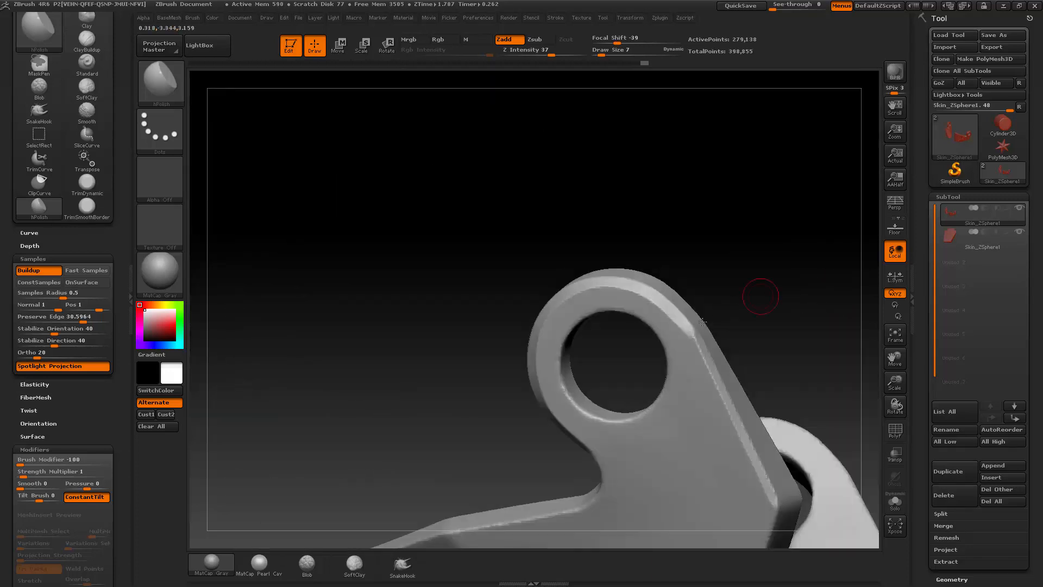
right_drag(773, 262, 647, 271)
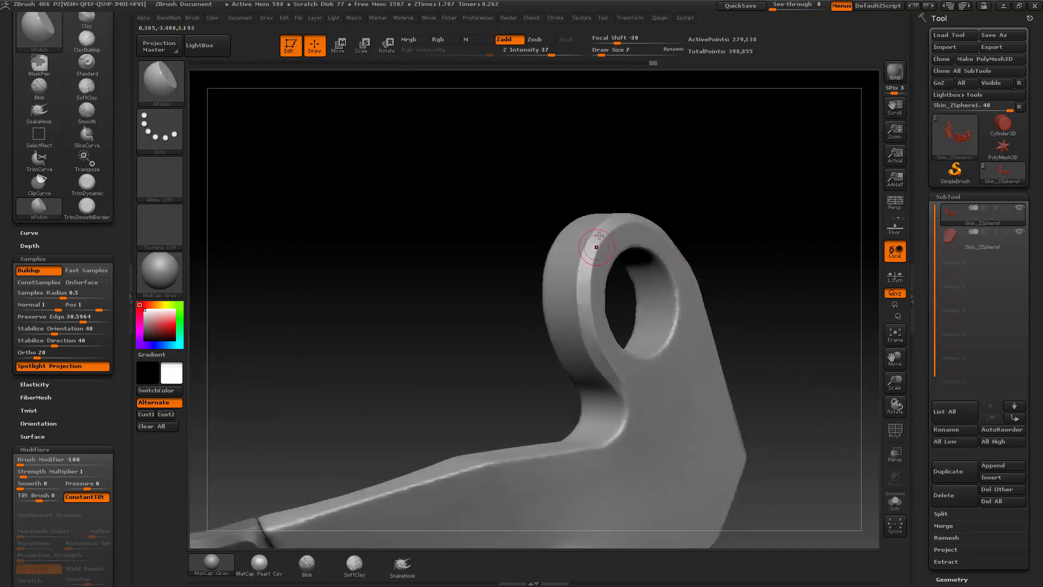
Step: Switch to the Standard brush and examine the whole helmet, especially the seams between forehead plate and side parts
key(f)
right_drag(734, 215, 736, 252)
key(f)
key(b)
key(s)
key(t)
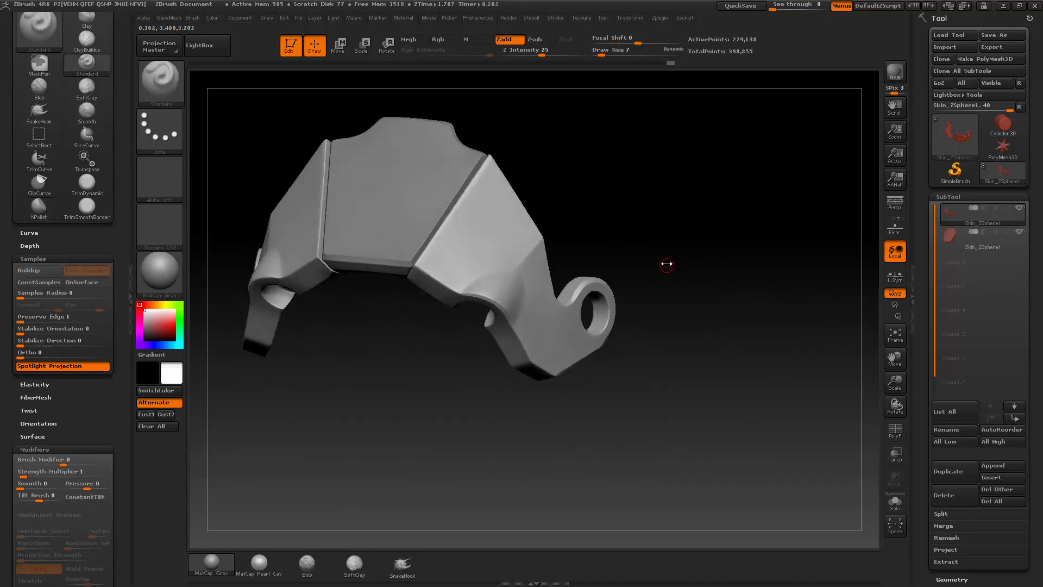
mouse_move(666, 263)
right_down()
mouse_move(705, 249)
mouse_move(750, 268)
mouse_move(750, 233)
mouse_move(788, 240)
mouse_move(736, 254)
right_up()
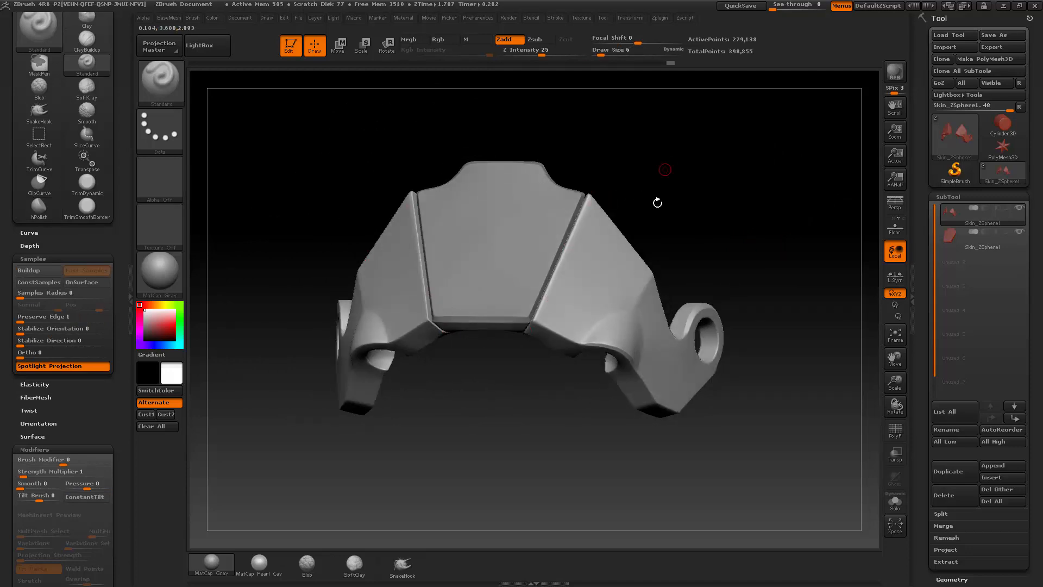
right_drag(657, 203, 541, 234)
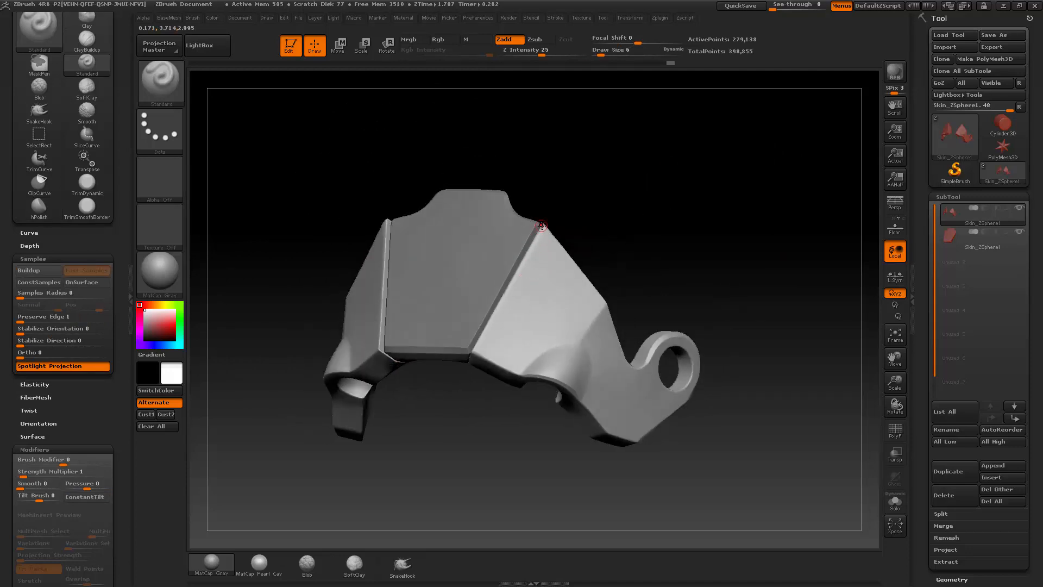
alt+drag(662, 220, 661, 194)
right_drag(778, 334, 595, 316)
right_drag(747, 248, 532, 267)
Step: Isolate the side-parts subtool in Solo mode and face it from the front
click(896, 501)
drag(768, 361, 746, 217)
drag(532, 220, 566, 226)
mouse_move(516, 280)
ctrl+shift+mouse_down()
mouse_move(720, 247)
mouse_move(727, 261)
mouse_move(727, 250)
mouse_move(750, 242)
mouse_move(775, 275)
mouse_move(765, 281)
ctrl+shift+mouse_up()
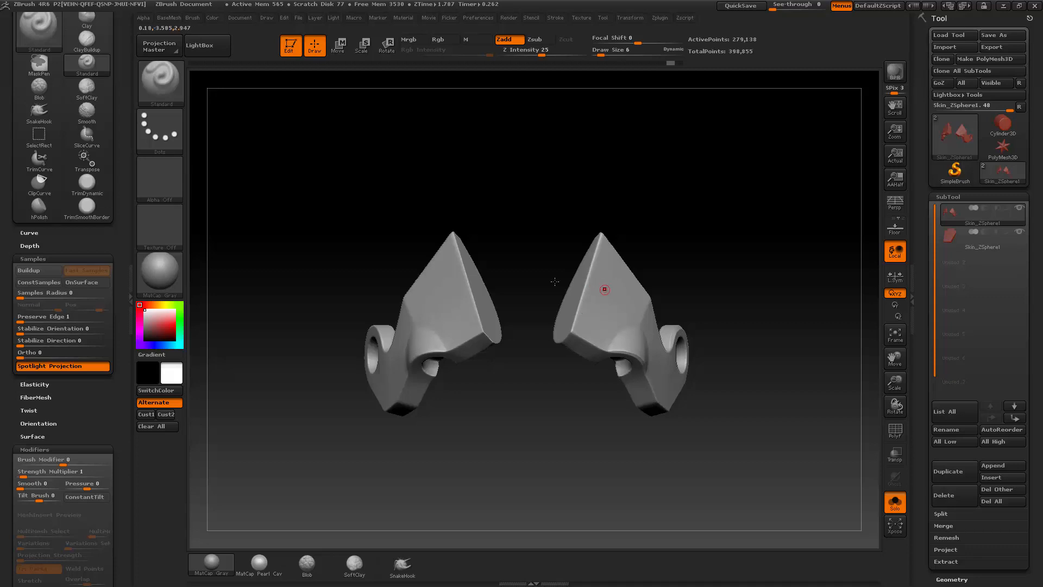
Step: Hide one of the two side parts with SelectRect and delete the hidden geometry
ctrl+shift+click(165, 98)
ctrl+shift+click(287, 104)
ctrl+shift+drag(285, 208, 523, 473)
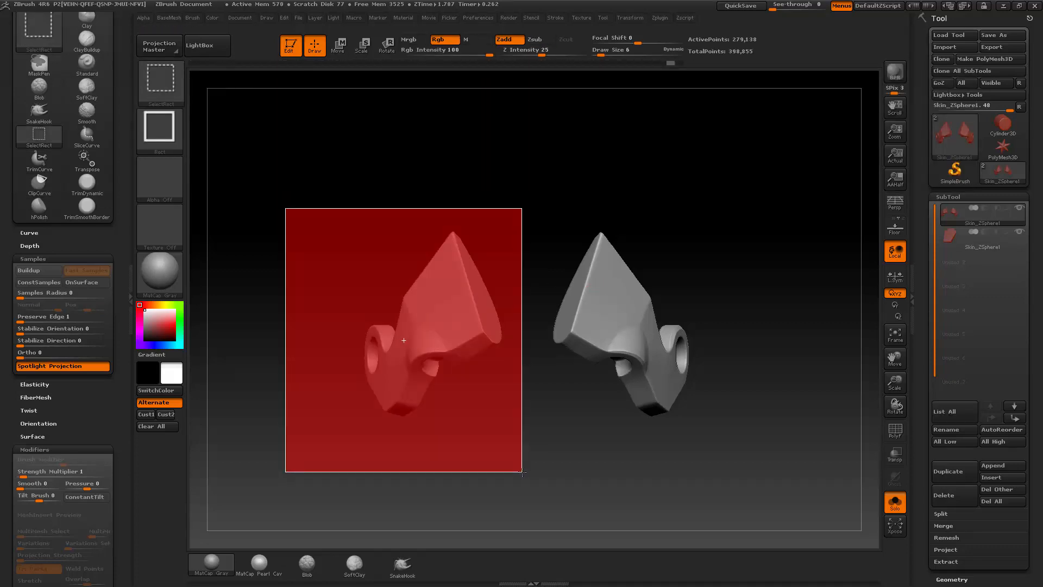
ctrl+alt+shift+drag(524, 471, 538, 457)
key(b)
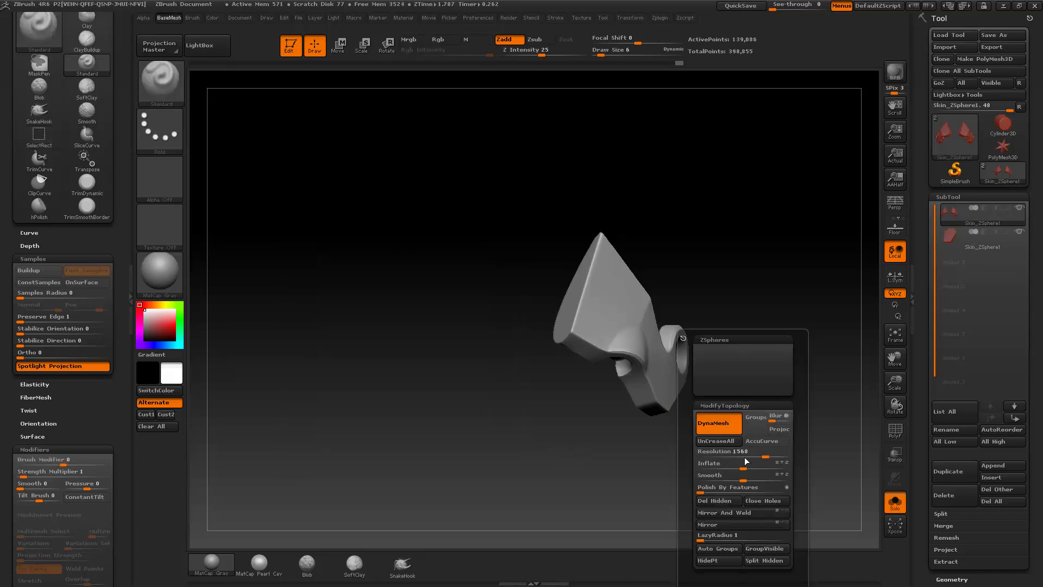
click(718, 501)
Step: Expand the Modify Topology options in the tool's Geometry settings
scroll(948, 349, down, 5)
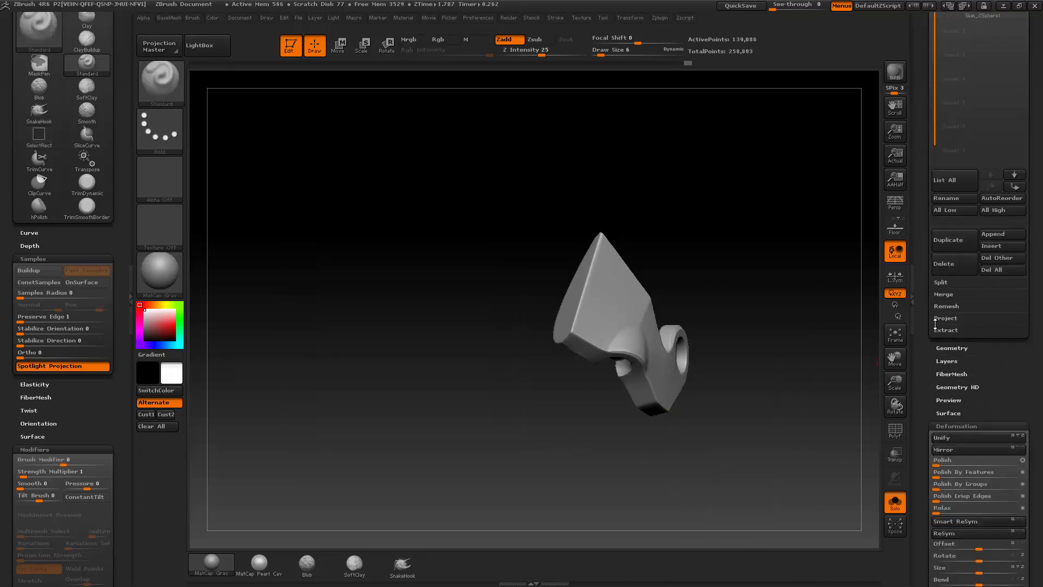
click(947, 348)
scroll(947, 350, down, 2)
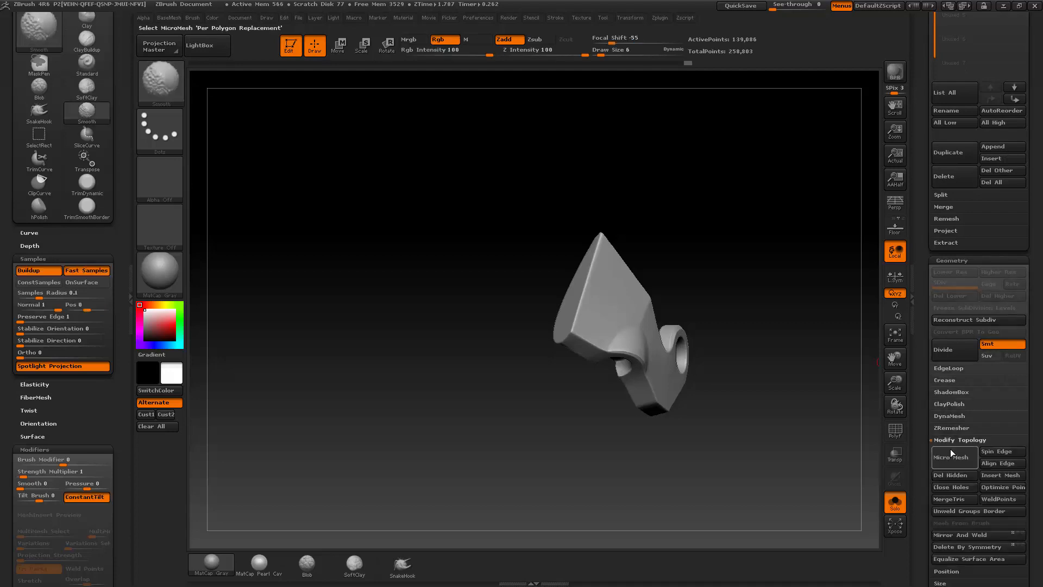
Step: Clip a flat bevel with ClipCurve along the remaining side part's edge that faces the forehead plate
mouse_move(722, 280)
mouse_down()
mouse_move(729, 287)
mouse_move(706, 282)
mouse_move(741, 263)
mouse_move(743, 288)
mouse_move(749, 278)
mouse_up()
drag(571, 263, 570, 264)
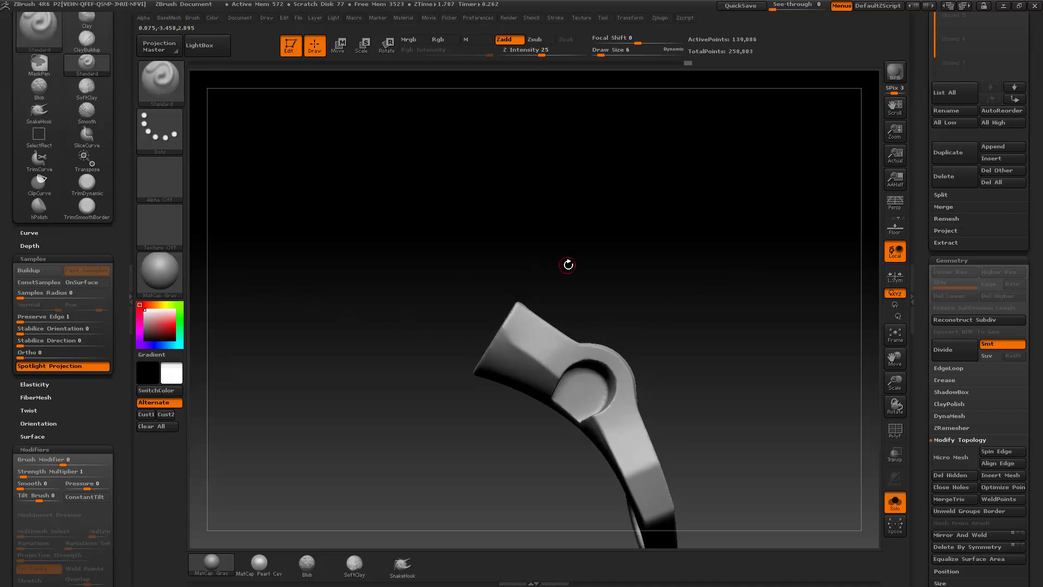
key(ctrl+shift)
click(160, 82)
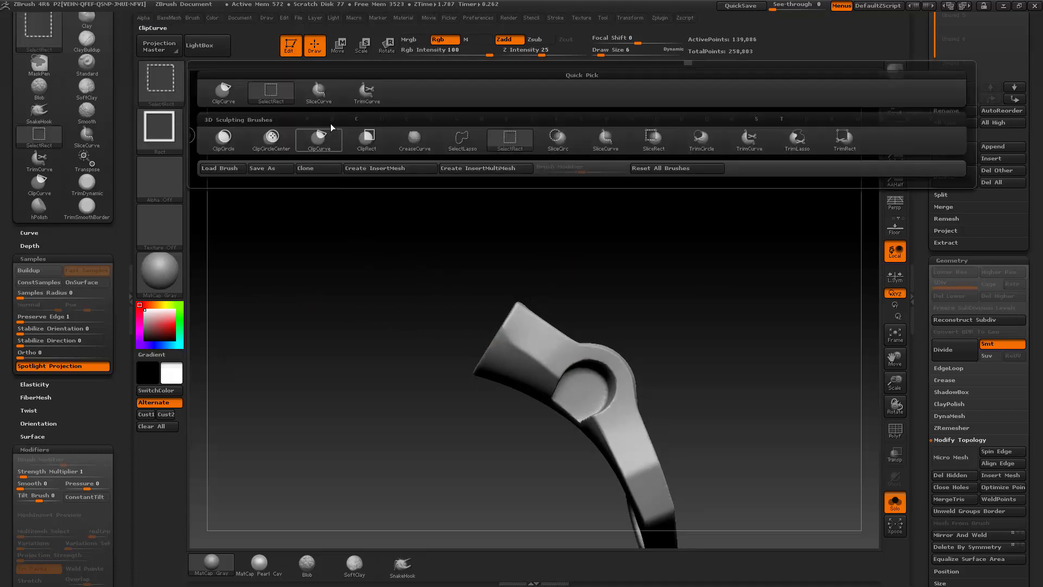
click(319, 138)
mouse_move(409, 331)
ctrl+shift+mouse_down()
mouse_move(695, 283)
mouse_move(699, 270)
mouse_move(731, 331)
mouse_move(703, 287)
mouse_move(704, 266)
mouse_move(725, 284)
mouse_move(734, 258)
ctrl+shift+mouse_up()
mouse_move(522, 295)
ctrl+shift+mouse_down()
mouse_move(745, 293)
mouse_move(743, 314)
mouse_move(724, 326)
ctrl+shift+mouse_up()
mouse_move(741, 275)
mouse_down()
mouse_move(741, 324)
mouse_move(755, 344)
mouse_move(631, 522)
mouse_up()
drag(736, 270, 734, 239)
mouse_move(529, 304)
ctrl+shift+mouse_down()
mouse_move(711, 305)
mouse_move(711, 321)
ctrl+shift+mouse_up()
alt+drag(743, 244, 759, 282)
drag(775, 324, 601, 281)
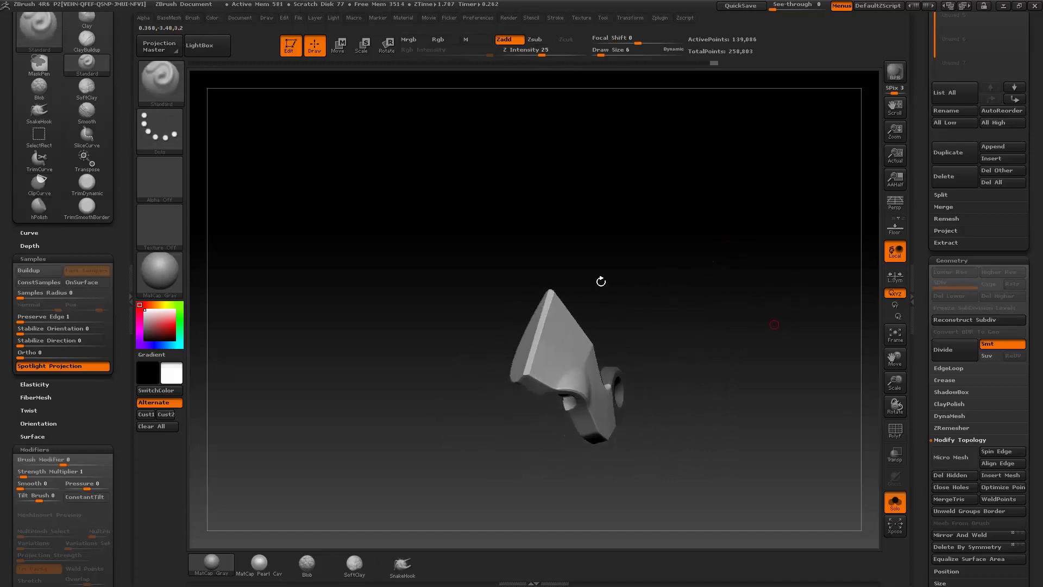
Step: Mirror the bevelled side part to recreate its counterpart on the opposite side
ctrl+drag(748, 292, 785, 391)
key(space)
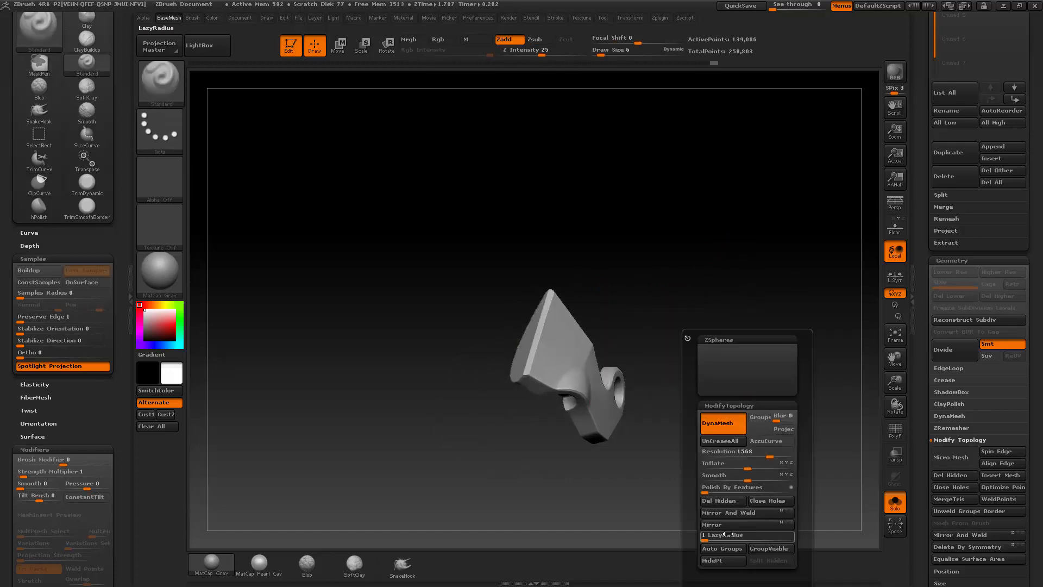
key(space)
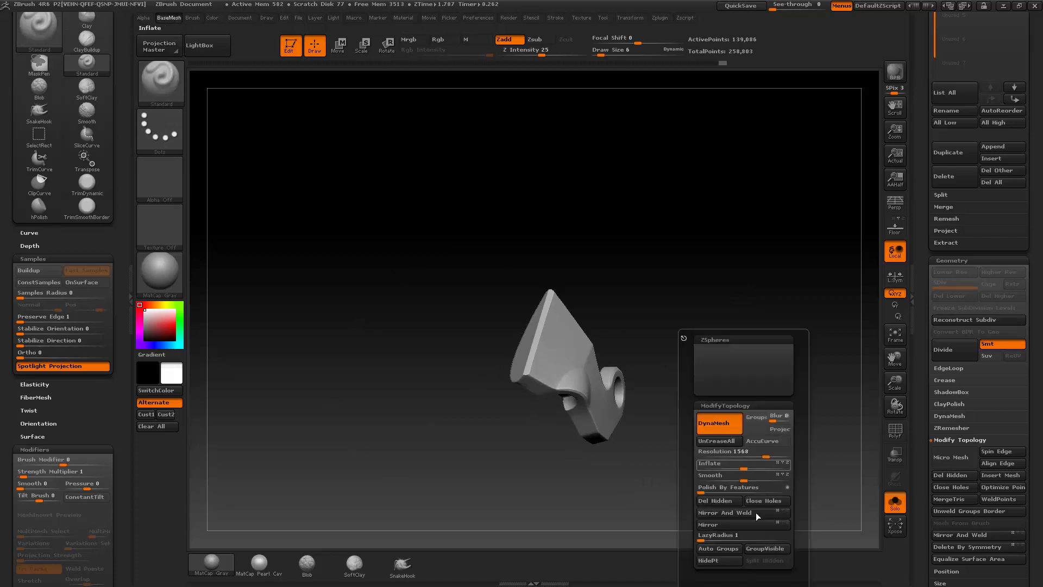
click(730, 526)
drag(599, 502, 815, 255)
Step: Show the whole helmet again and set the Draw Size to 8
scroll(921, 278, down, 5)
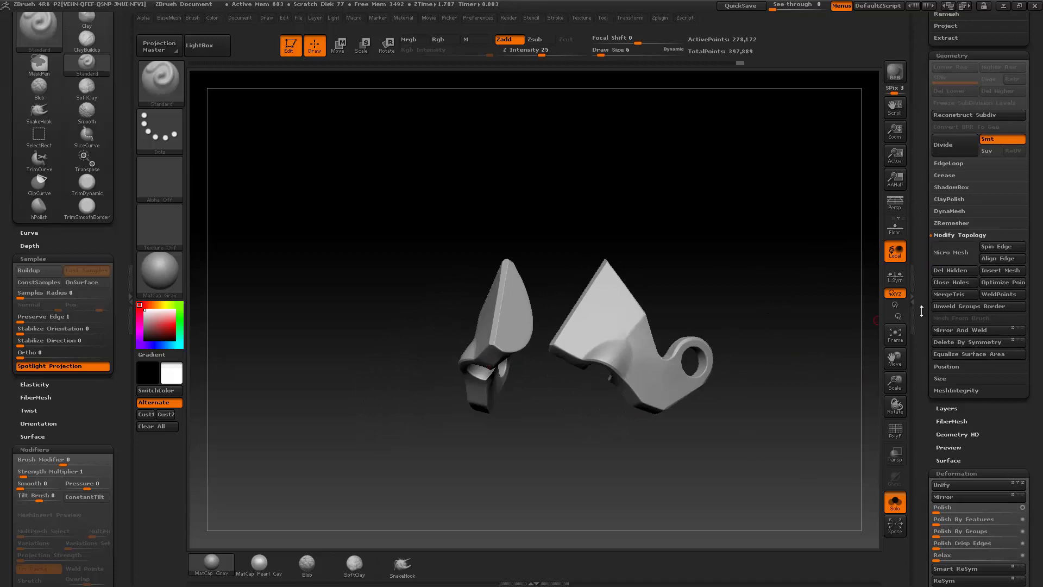
scroll(921, 310, up, 1)
drag(749, 260, 720, 289)
key(s)
mouse_move(717, 311)
mouse_down()
mouse_move(775, 311)
mouse_move(717, 329)
mouse_up()
click(890, 501)
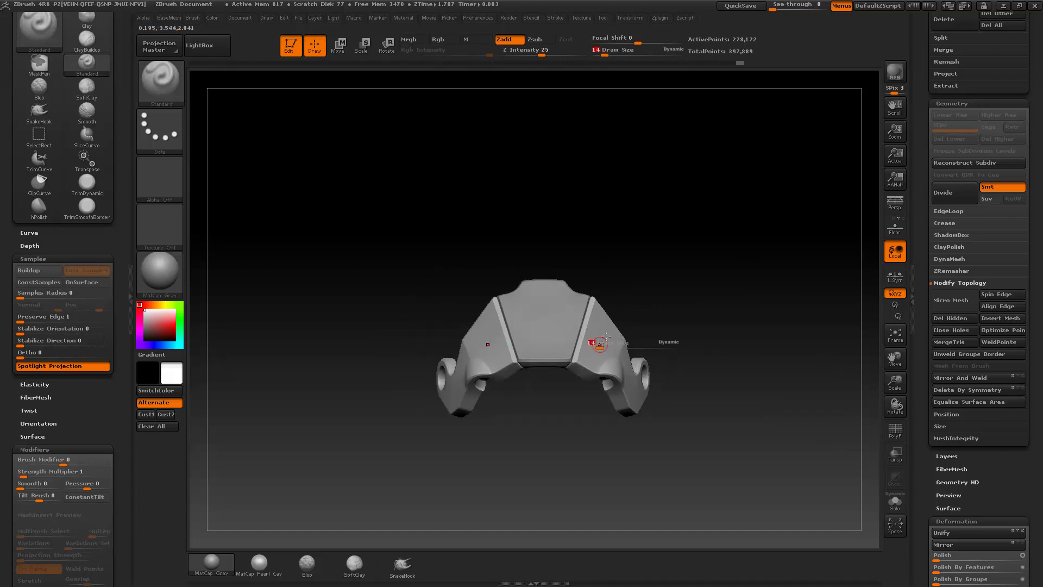
drag(599, 345, 597, 345)
mouse_move(713, 309)
alt+mouse_down()
mouse_move(700, 328)
mouse_move(660, 315)
mouse_move(783, 375)
alt+mouse_up()
Step: Make the forehead plate the active subtool and isolate it in Solo mode
click(894, 503)
drag(807, 417, 868, 487)
click(895, 502)
alt+click(501, 299)
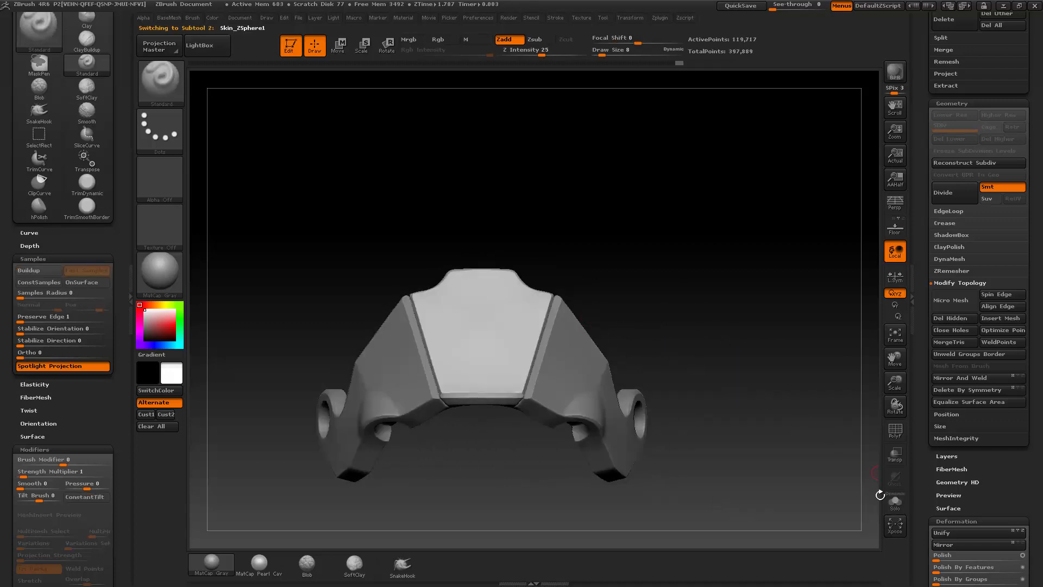
click(895, 502)
Step: Try clipping the upper part of the forehead plate with a ClipCurve line straight across it
drag(731, 327, 697, 340)
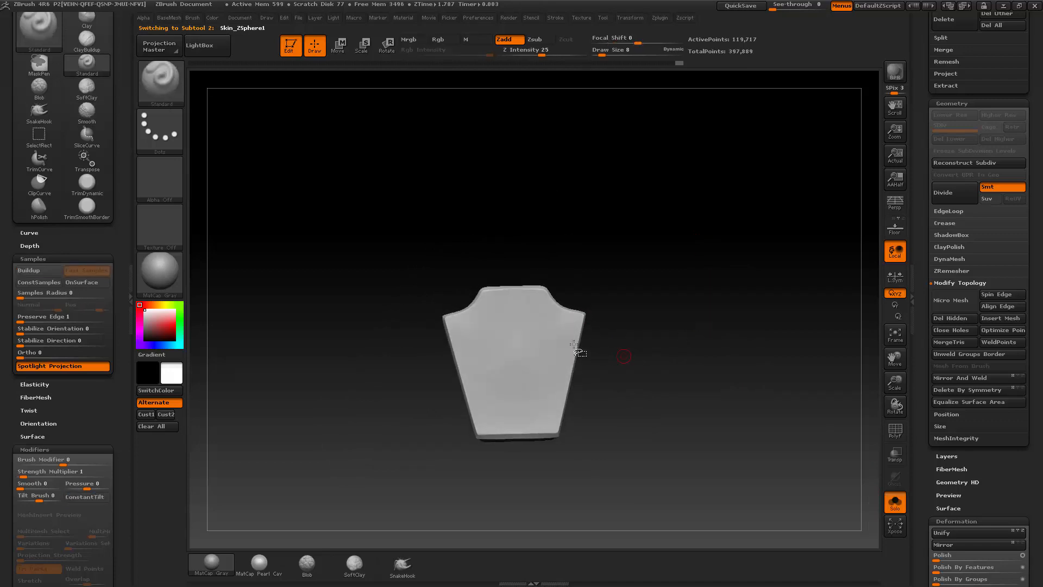
key(ctrl+shift)
mouse_move(341, 375)
ctrl+shift+mouse_down()
mouse_move(793, 363)
mouse_move(796, 337)
mouse_move(798, 360)
mouse_move(775, 361)
mouse_move(763, 412)
mouse_move(760, 319)
mouse_move(712, 307)
ctrl+shift+mouse_up()
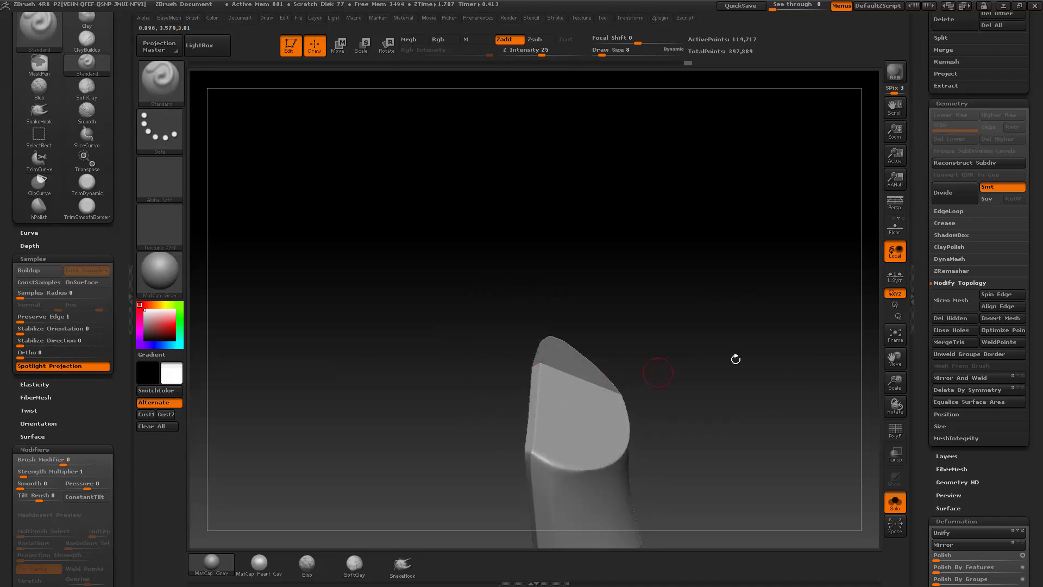
mouse_move(736, 359)
mouse_down()
mouse_move(702, 303)
mouse_move(706, 333)
mouse_up()
Step: Try cutting off the upper part of the forehead plate with a horizontal TrimCurve line
ctrl+shift+click(165, 87)
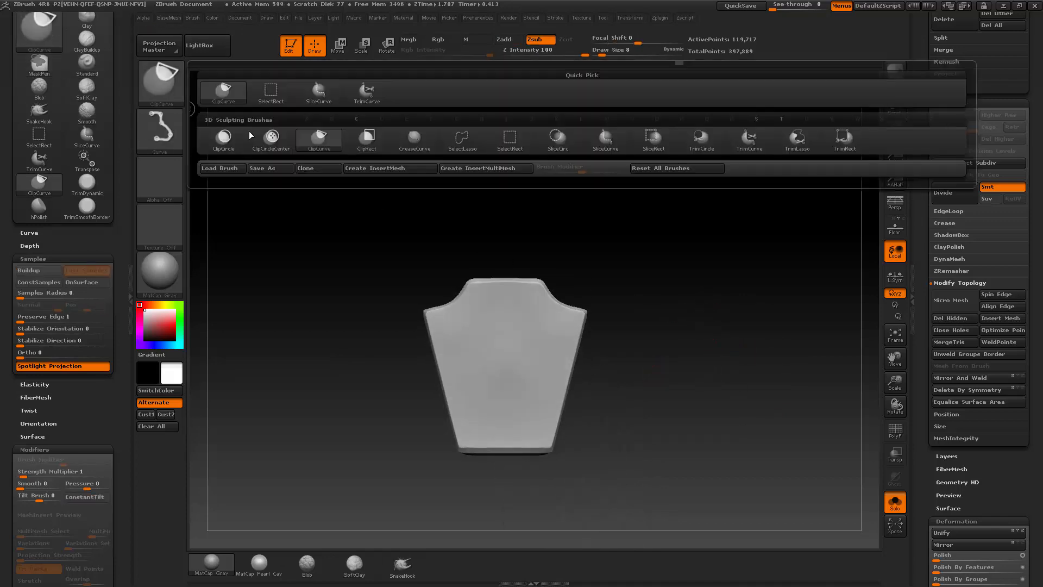
click(367, 91)
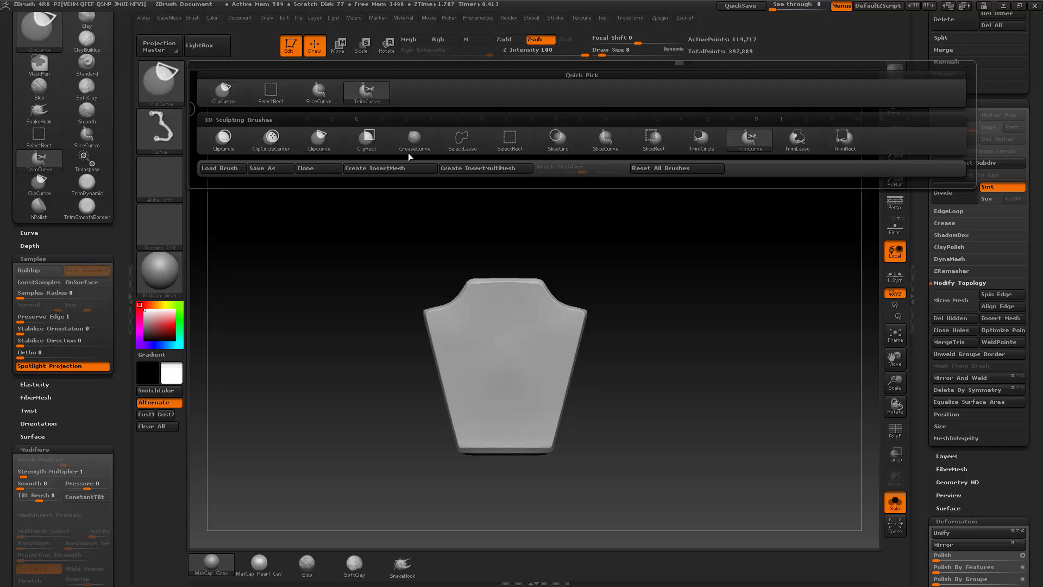
mouse_move(336, 345)
shift+mouse_down()
mouse_move(773, 328)
mouse_move(772, 352)
mouse_move(765, 345)
shift+mouse_up()
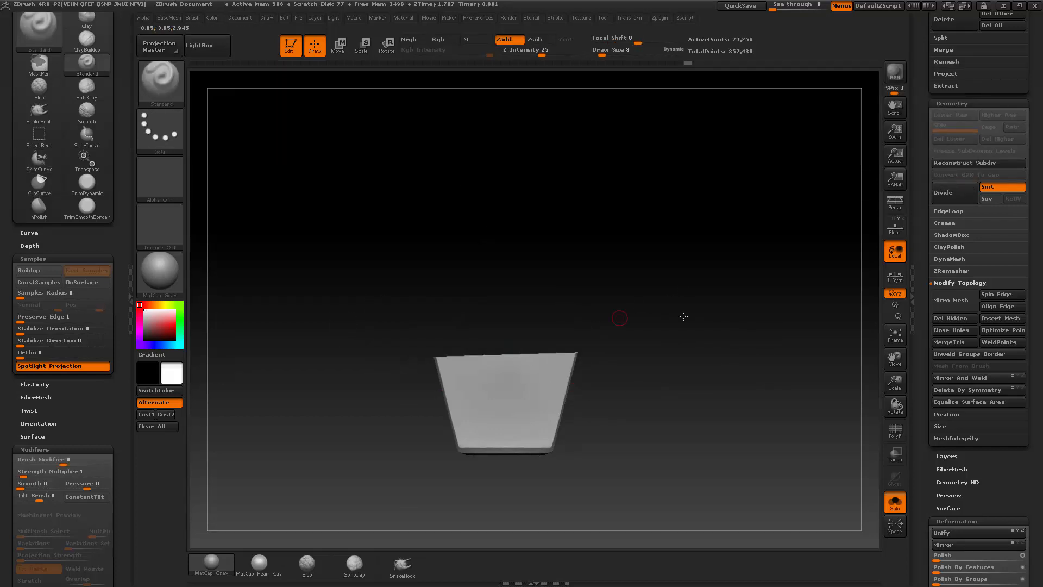
drag(684, 317, 390, 377)
Step: Turn on the polyframe display and examine the mesh and polygroup on the plate's cut face
key(shift+f)
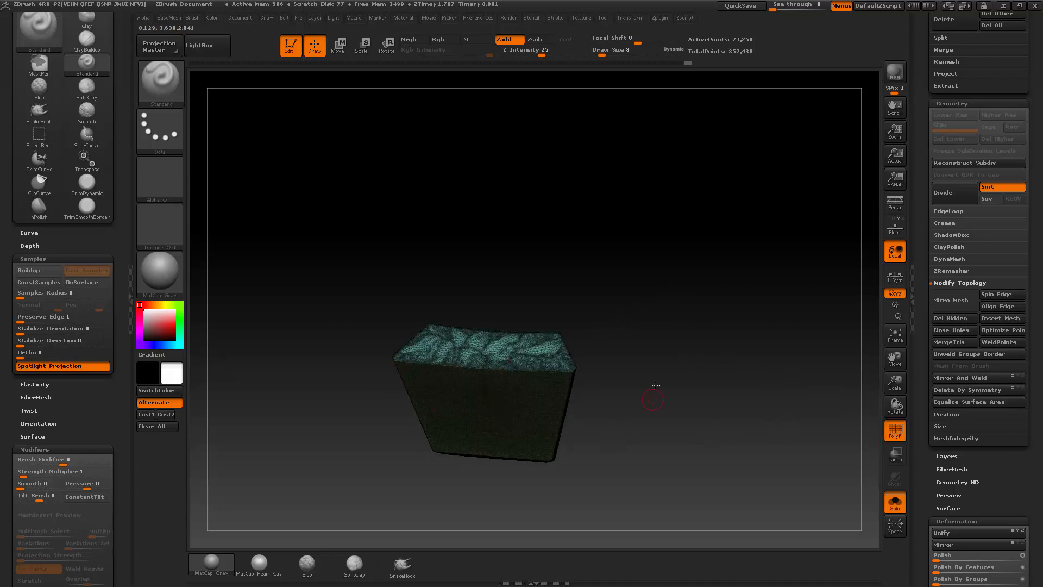
drag(656, 385, 597, 382)
drag(473, 353, 668, 349)
drag(656, 328, 661, 340)
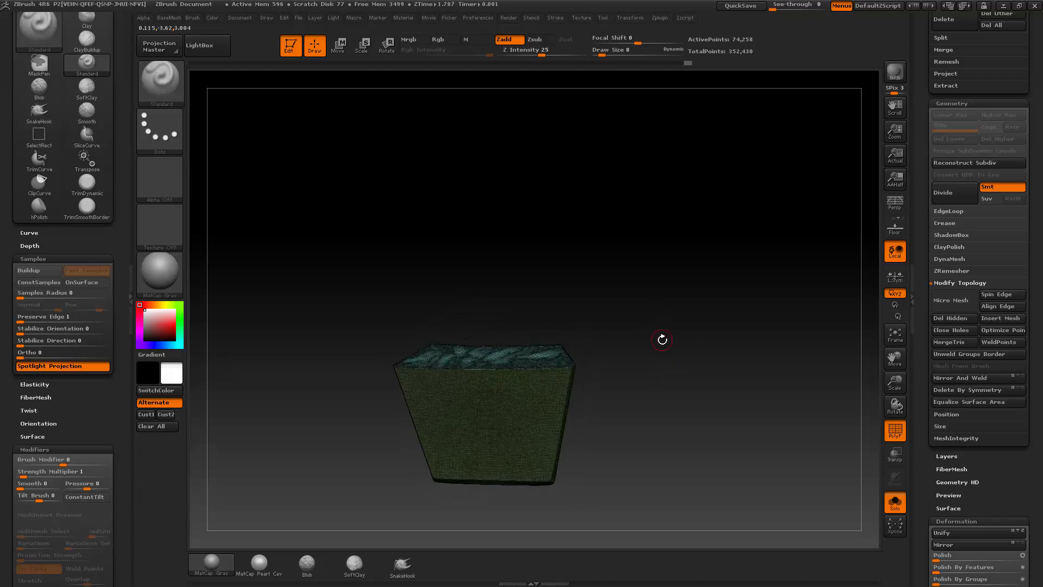
ctrl+shift+click(537, 356)
mouse_move(633, 299)
mouse_down()
mouse_move(692, 347)
mouse_move(692, 311)
mouse_move(708, 344)
mouse_move(706, 321)
mouse_up()
ctrl+shift+click(690, 317)
ctrl+shift+click(677, 340)
Step: Cut off one upper corner of the forehead plate diagonally with TrimCurve, and apply Mirror And Weld
key(ctrl+shift)
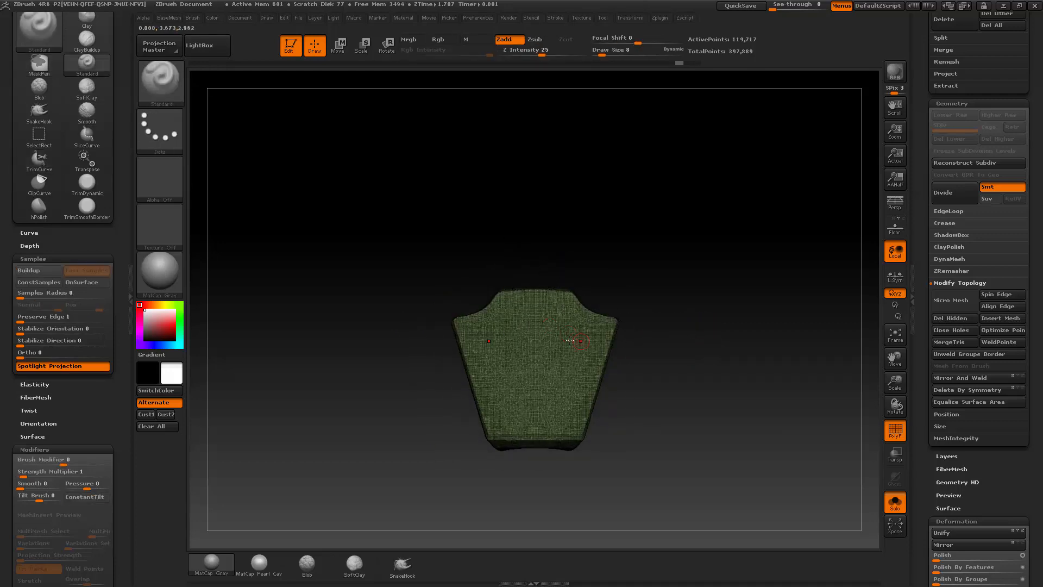
key(ctrl+shift)
mouse_move(466, 255)
ctrl+shift+mouse_down()
mouse_move(633, 424)
mouse_move(769, 385)
mouse_move(743, 361)
ctrl+shift+mouse_up()
key(b)
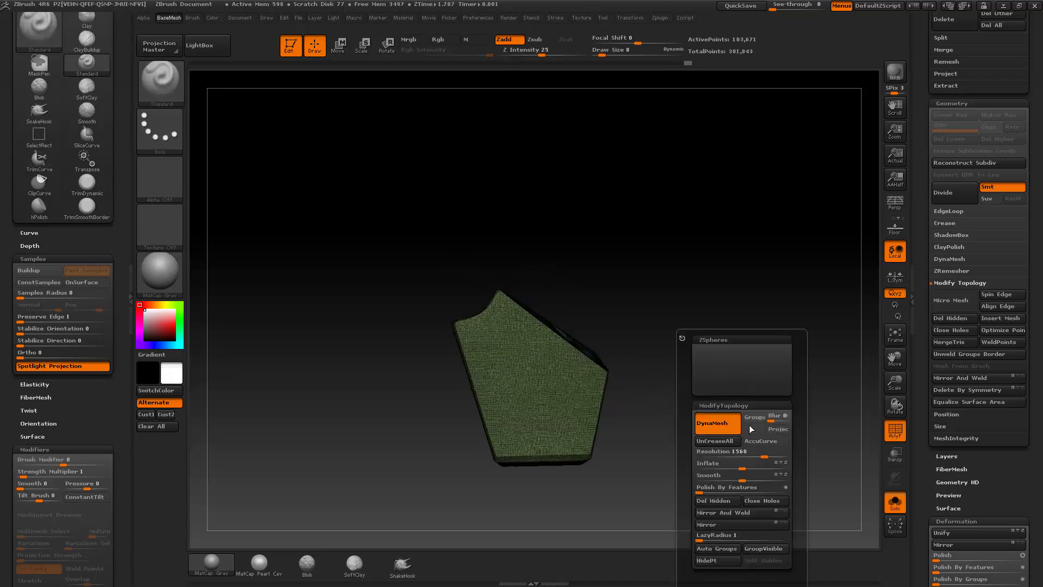
click(725, 512)
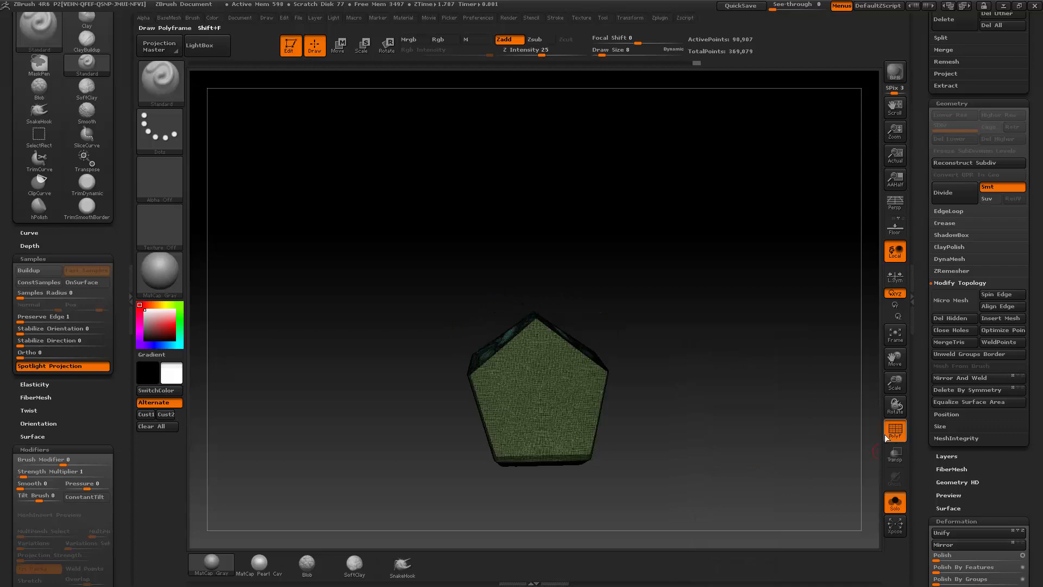